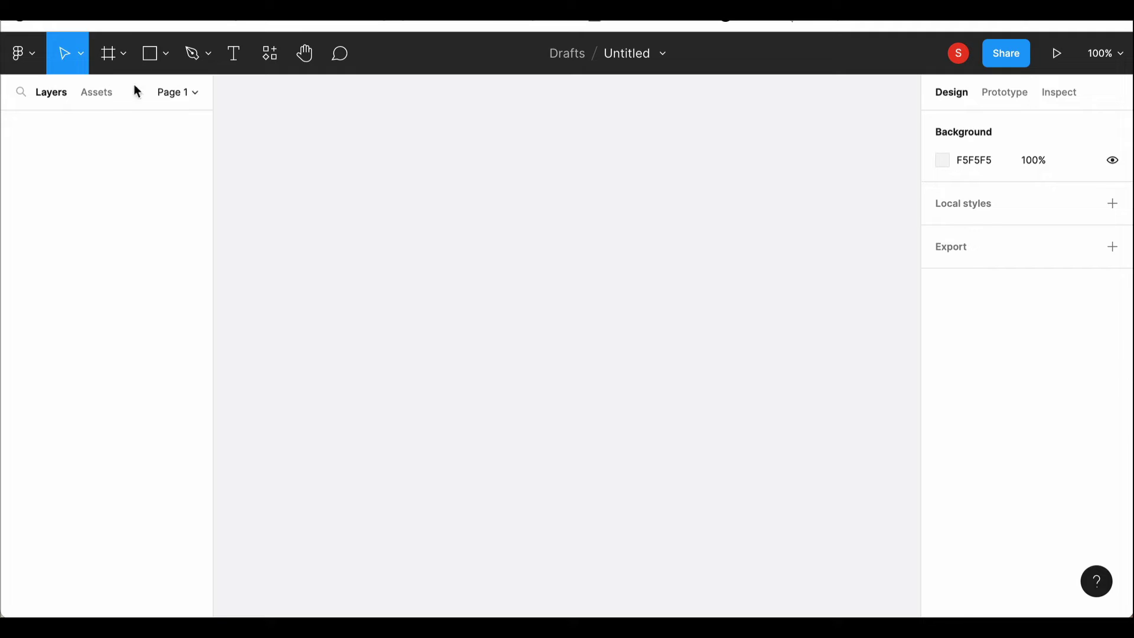
Draw a 1440-wide page frame and stretch it taller.
key("f")
left_click_drag(269, 205, 831, 453)
type("1440")
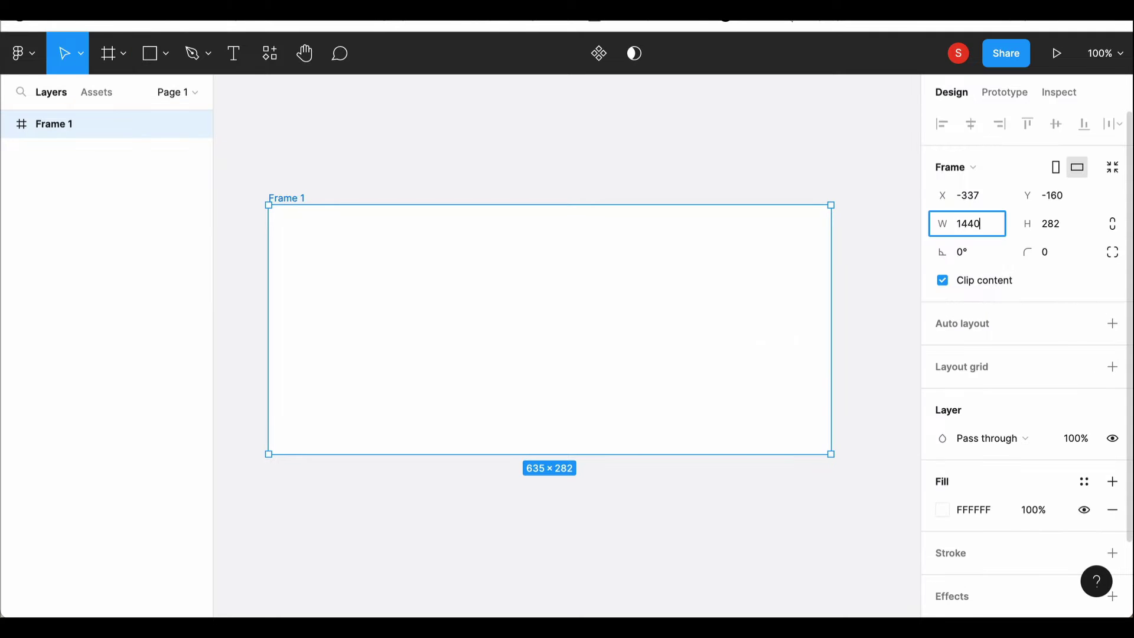
key("Return")
scroll(620, 590, "down", 3)
left_click_drag(620, 614, 584, 352)
scroll(585, 352, "down", 3)
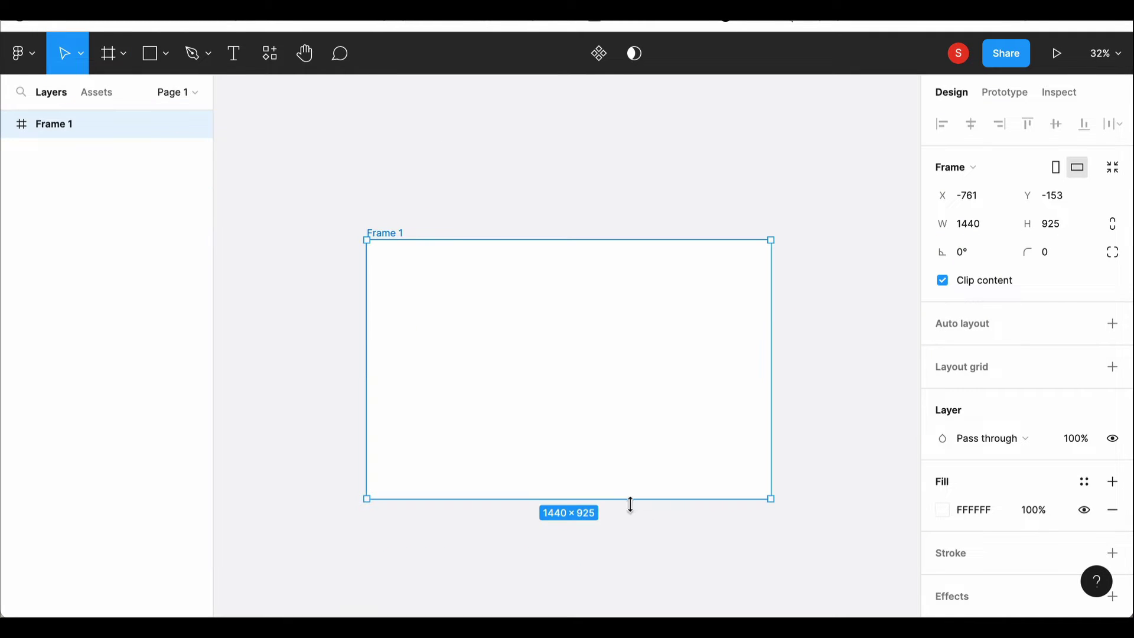
left_click_drag(630, 505, 630, 531)
key("Escape")
scroll(539, 270, "up", 2)
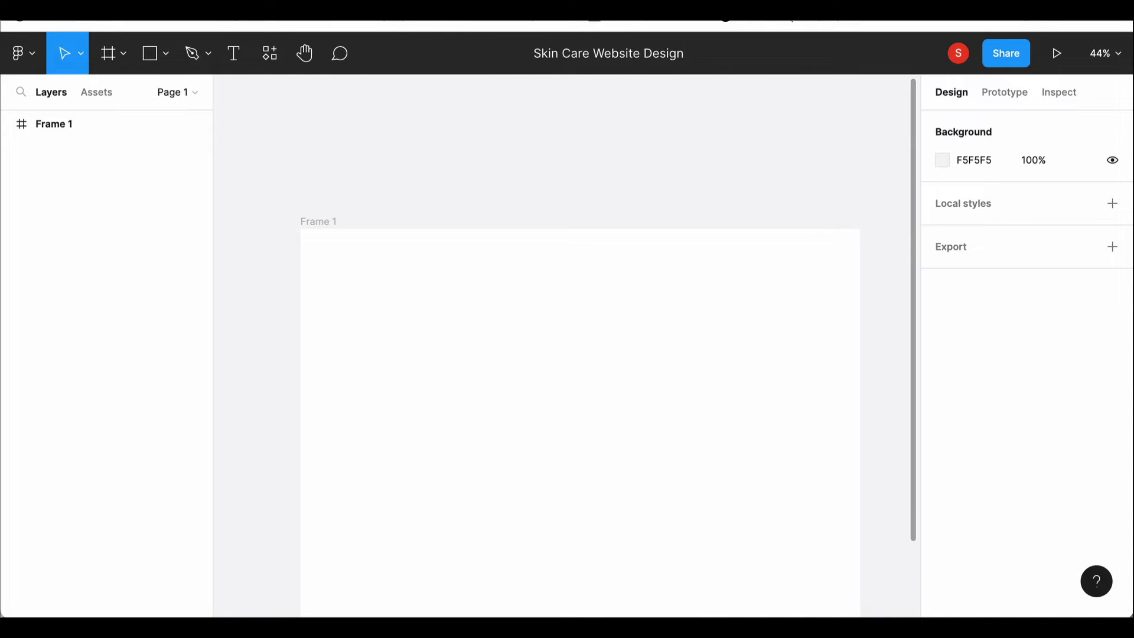
left_click(476, 440)
scroll(476, 441, "down", 3)
scroll(476, 440, "down", 2)
Draw two swatch rectangles above the frame and give one a dark green fill.
left_click(153, 53)
mouse_move(427, 160)
left_mouse_down()
mouse_move(466, 192)
mouse_move(499, 180)
left_mouse_up()
key("ctrl+d")
left_click(452, 177)
type("6C7338")
key("Return")
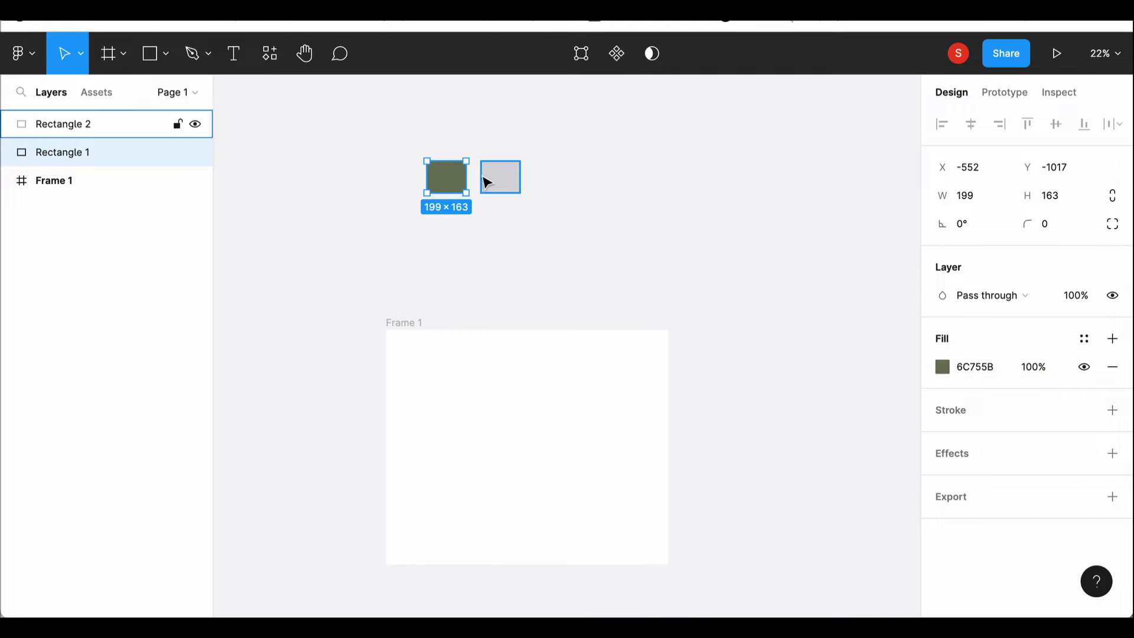
Give the page frame a 12-column layout grid with a 70 margin.
left_click(506, 440)
key("shift+2")
left_click(1113, 367)
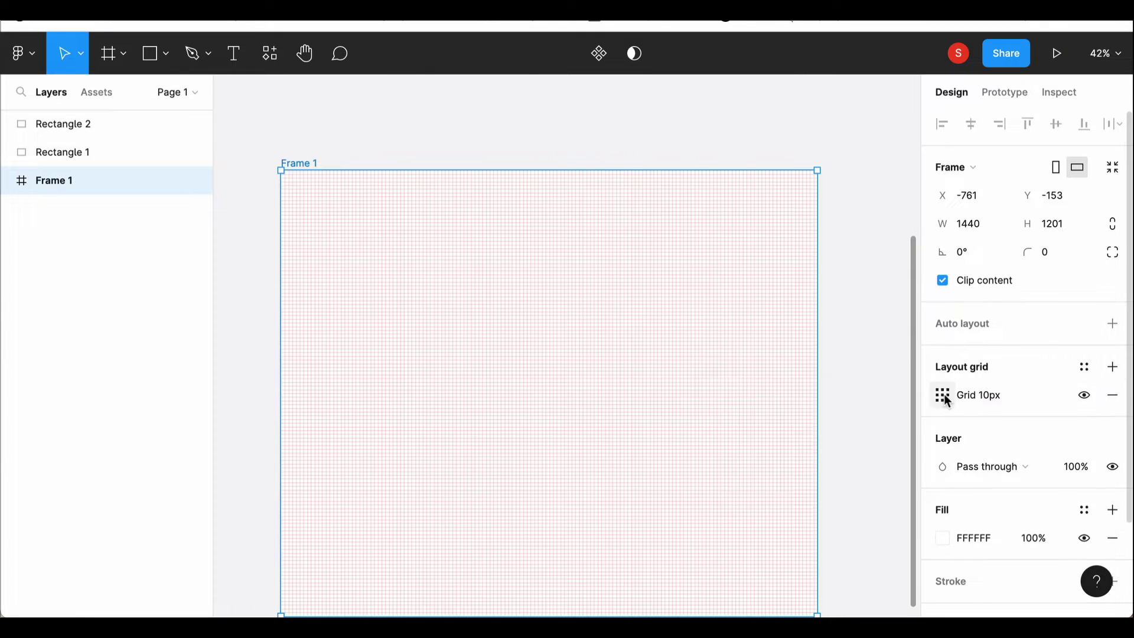
left_click(943, 395)
left_click(738, 389)
left_click(762, 417)
type("12")
key("Return")
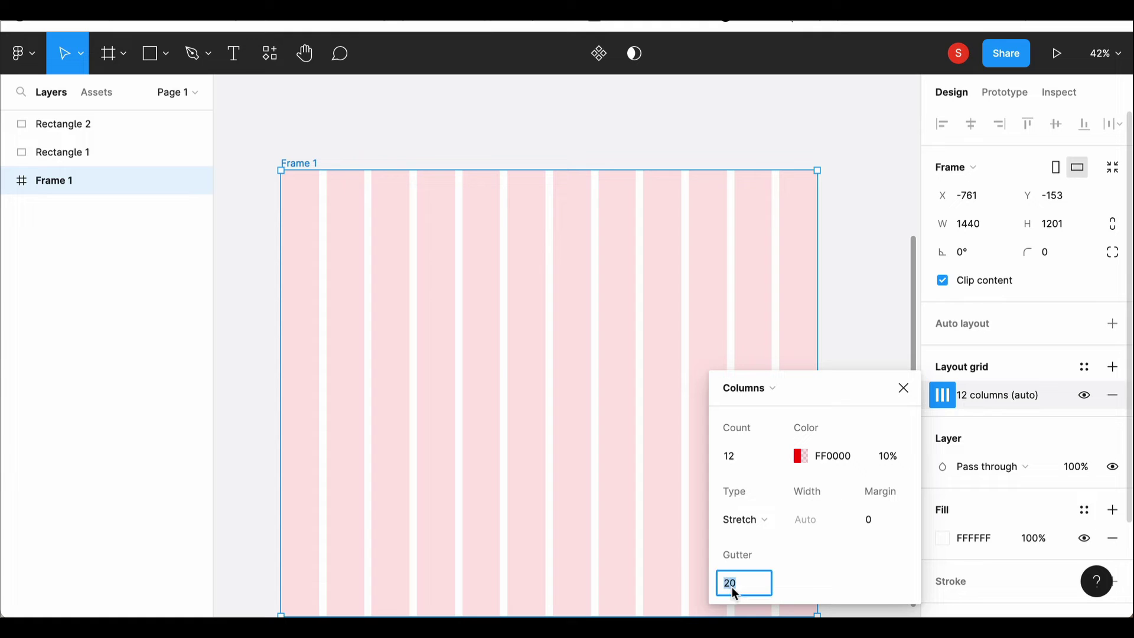
key("Tab")
type("70")
key("Return")
left_click(904, 388)
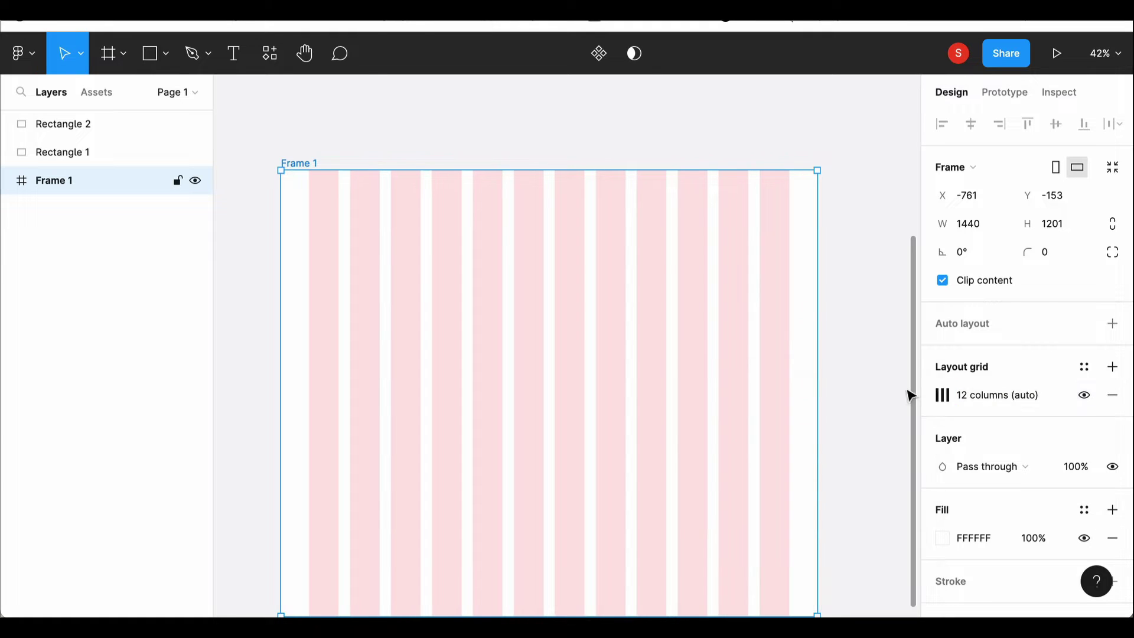
scroll(656, 597, "down", 1)
scroll(561, 331, "up", 1)
Add the Skiñ logo text at the frame's top-left margin.
key("t")
left_click(296, 152)
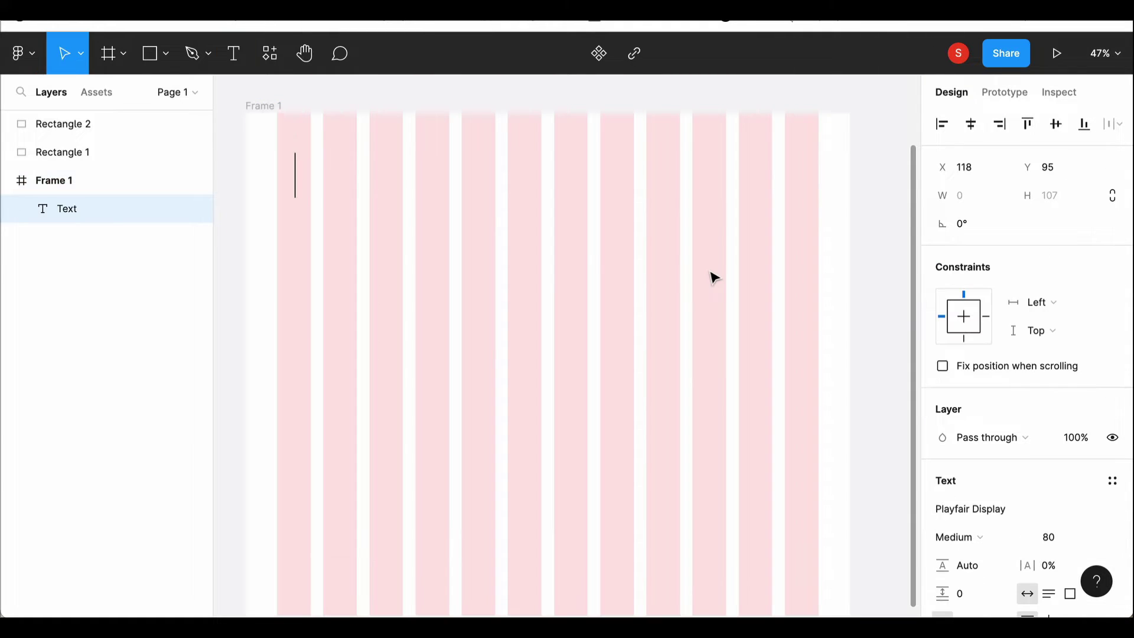
type("Skin")
left_click(378, 107)
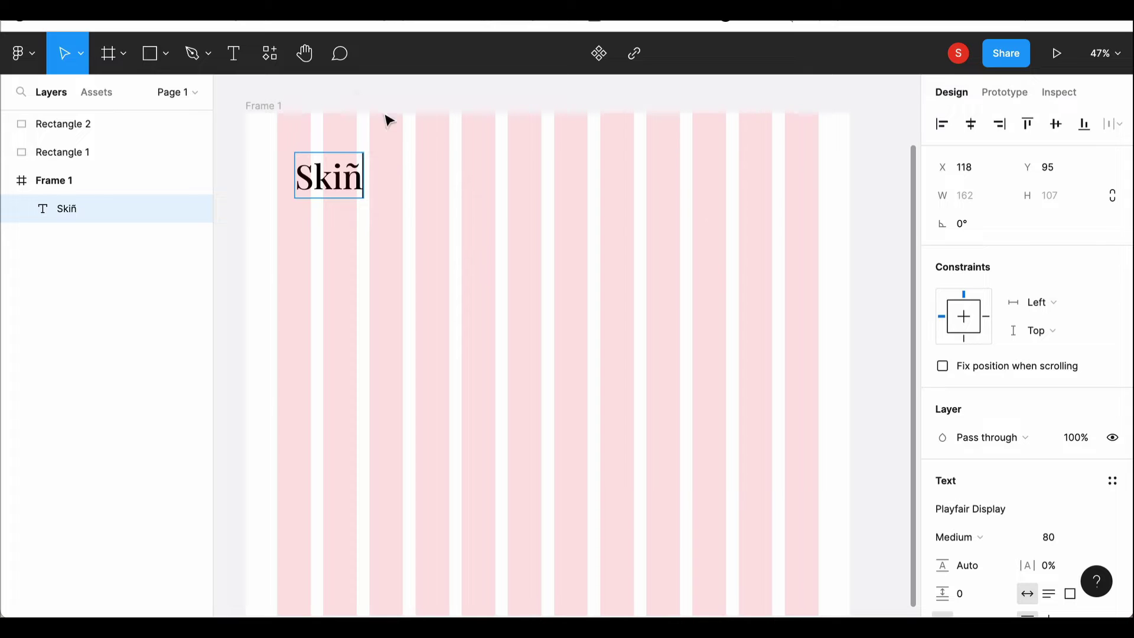
left_click_drag(328, 181, 310, 169)
left_click(404, 206)
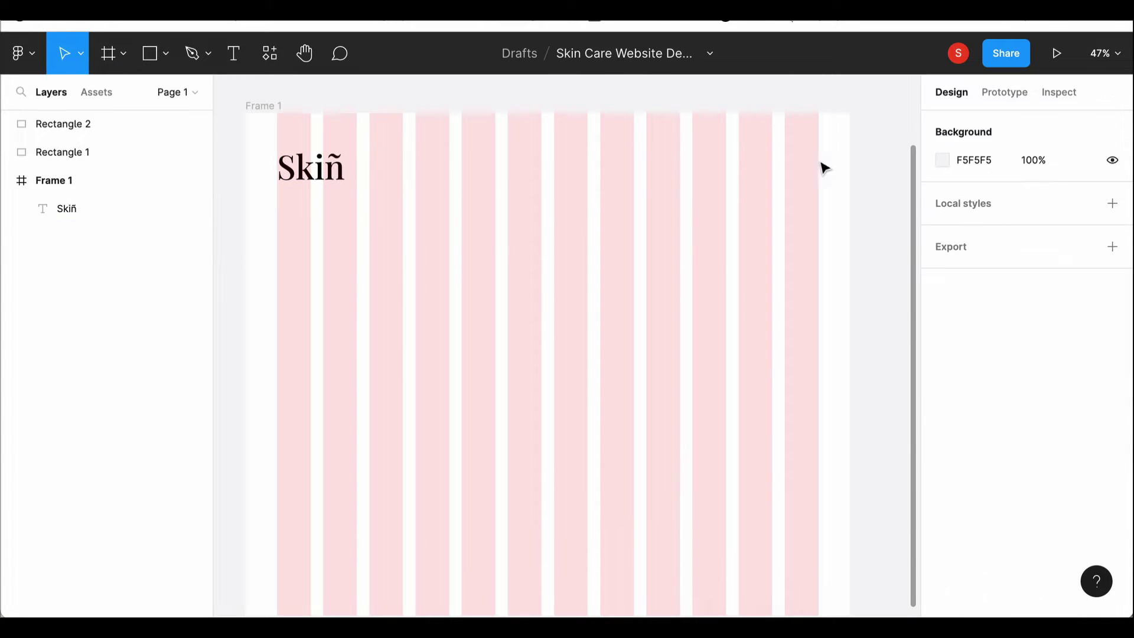
Add a HOME label in Roboto Regular 16 near the top right.
key("t")
left_click(642, 179)
left_click(979, 509)
type("Roboto")
key("Return")
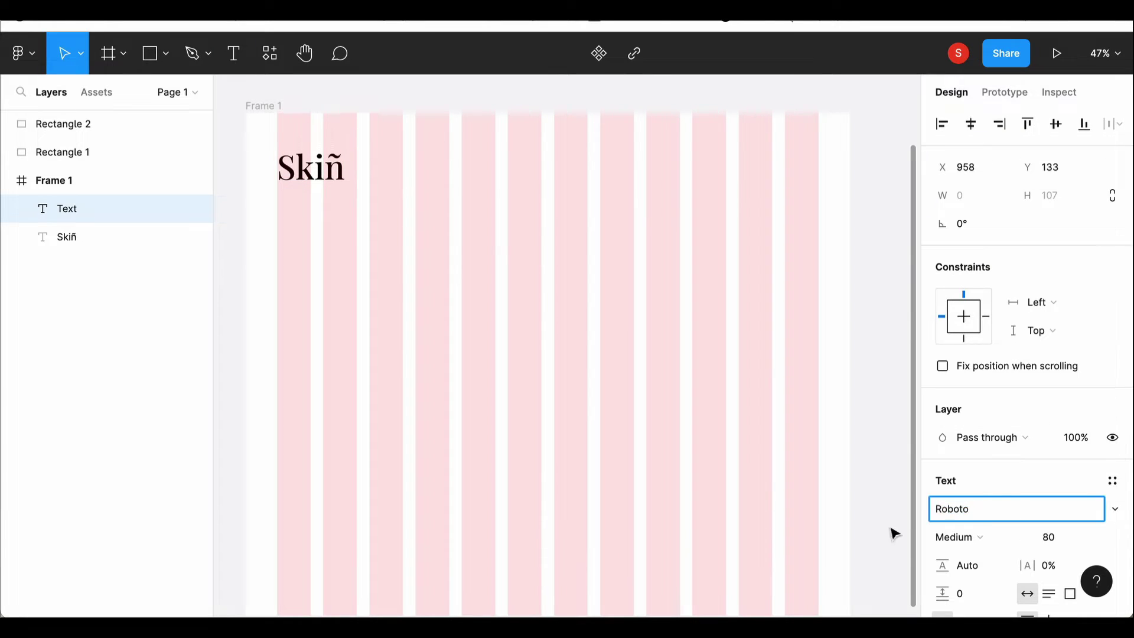
left_click(959, 536)
left_click(977, 367)
left_click(1057, 531)
type("16")
key("Return")
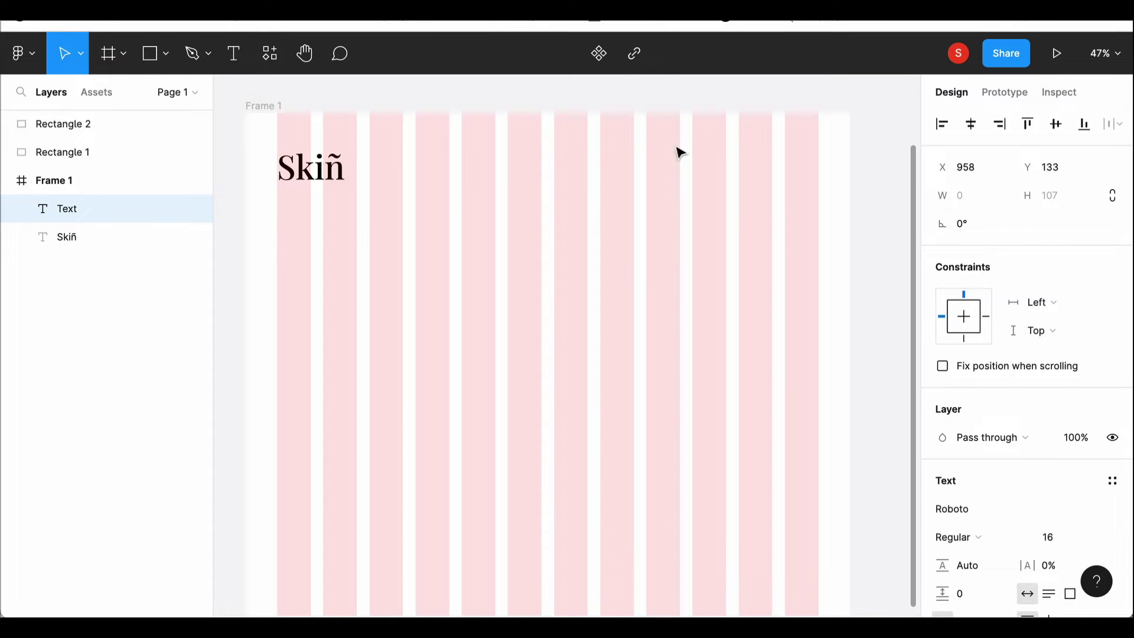
scroll(676, 152, "up", 2)
type("HOME")
key("Escape")
Duplicate HOME into ABOUT, SHOP, TESTIMONIALS and CONTACT labels along the row.
key("ctrl+d")
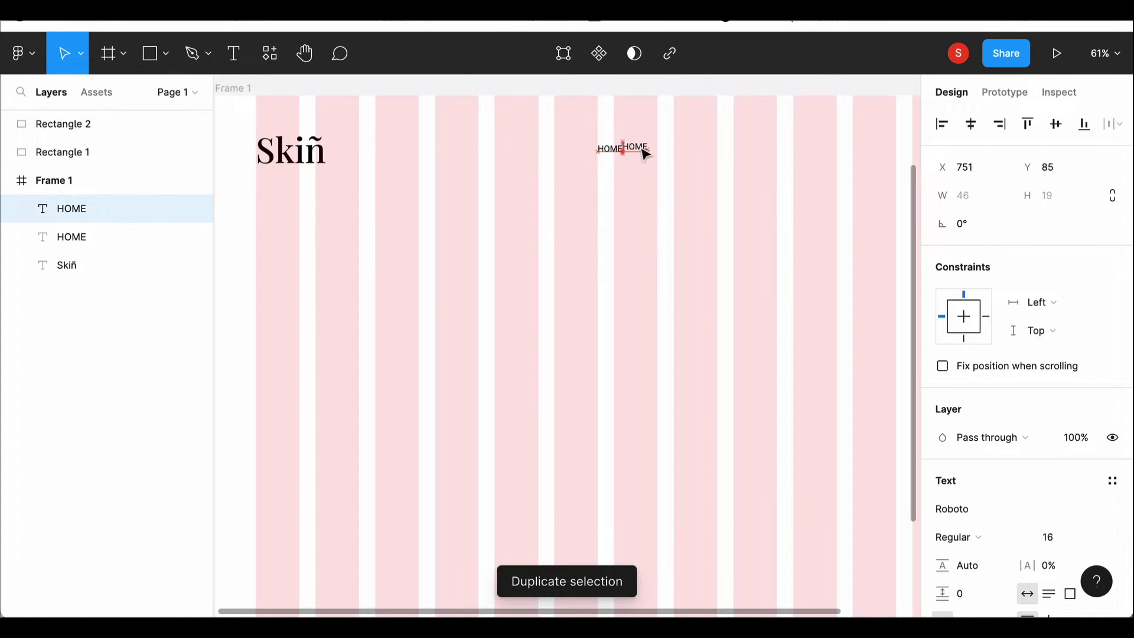
left_click_drag(645, 155, 666, 152)
key("ctrl+d")
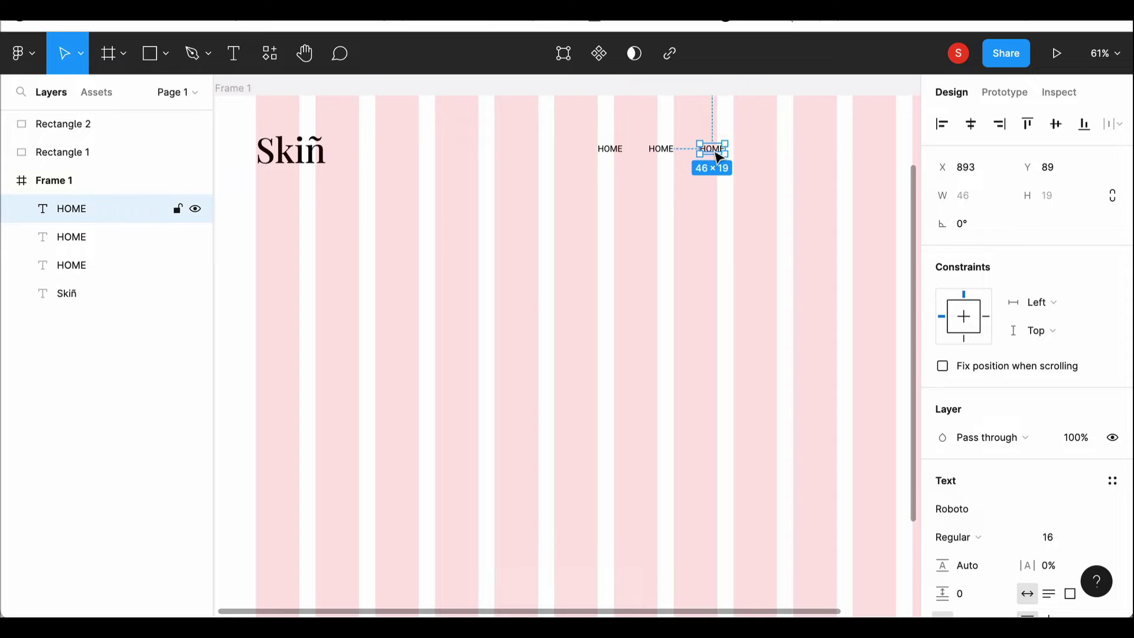
key("ctrl+d")
key("ctrl+d")
double_click(661, 149)
type("ABOUT")
double_click(708, 147)
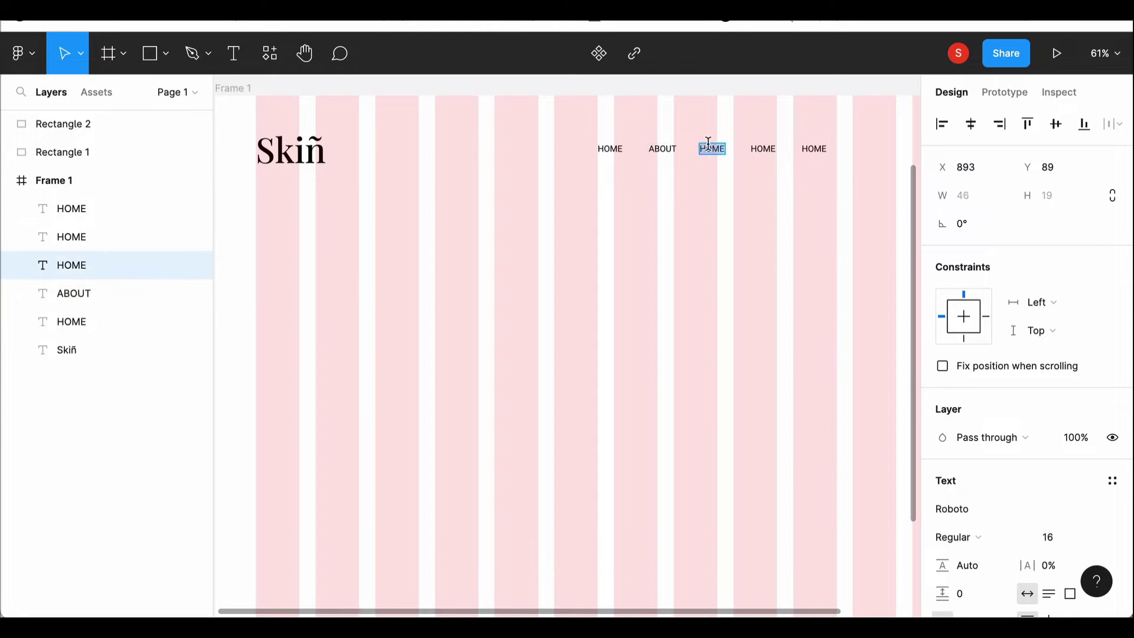
type("SHOP")
double_click(767, 148)
type("TESTIMONIALS")
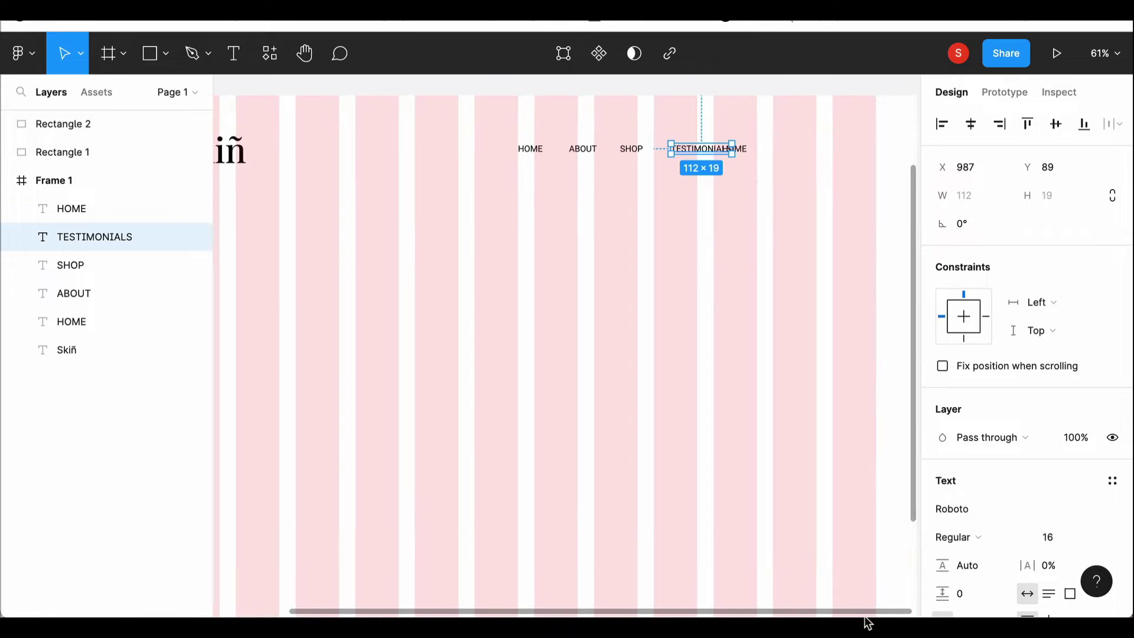
scroll(782, 588, "right", 3)
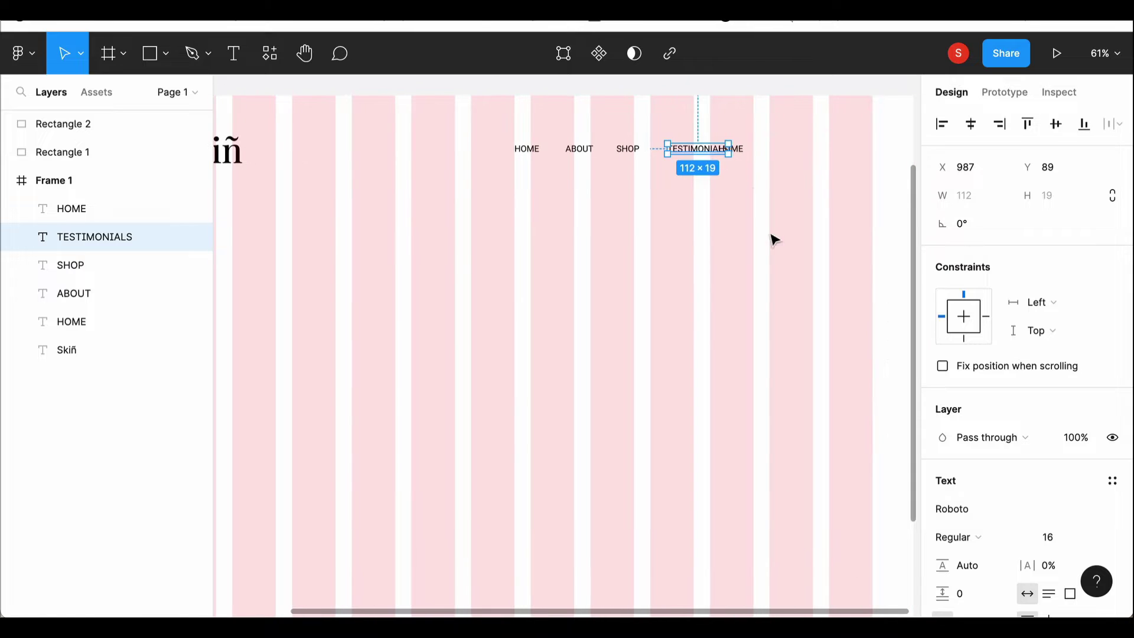
left_click_drag(731, 148, 782, 156)
key("Return")
type("CONTACT")
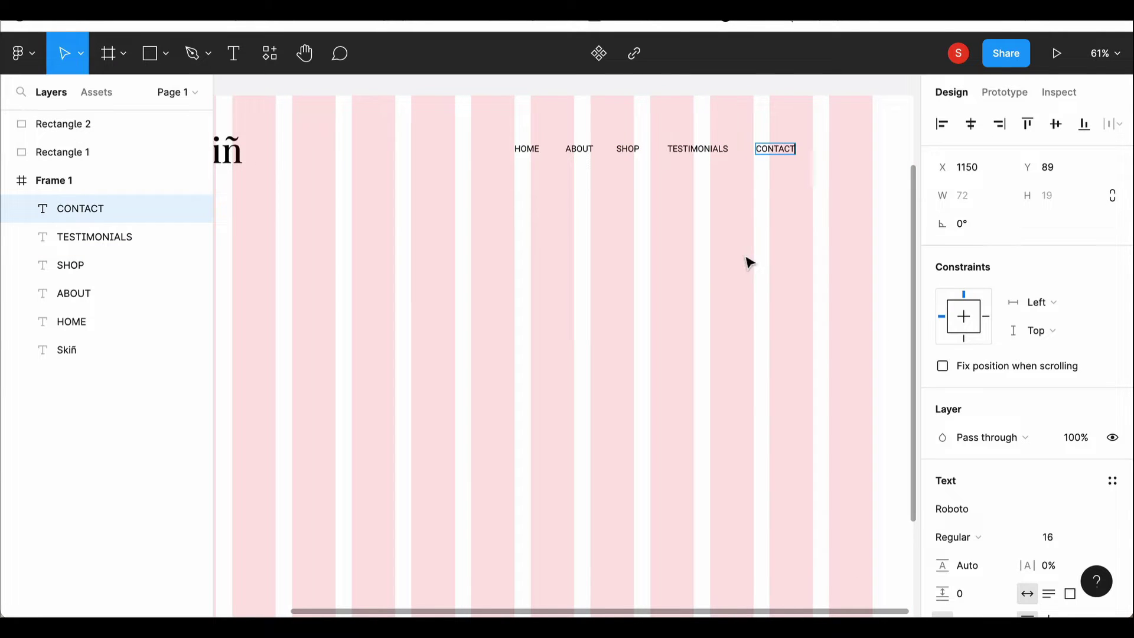
Select the logo and all navigation labels and align their vertical centres.
scroll(296, 278, "left", 2)
left_click(87, 209)
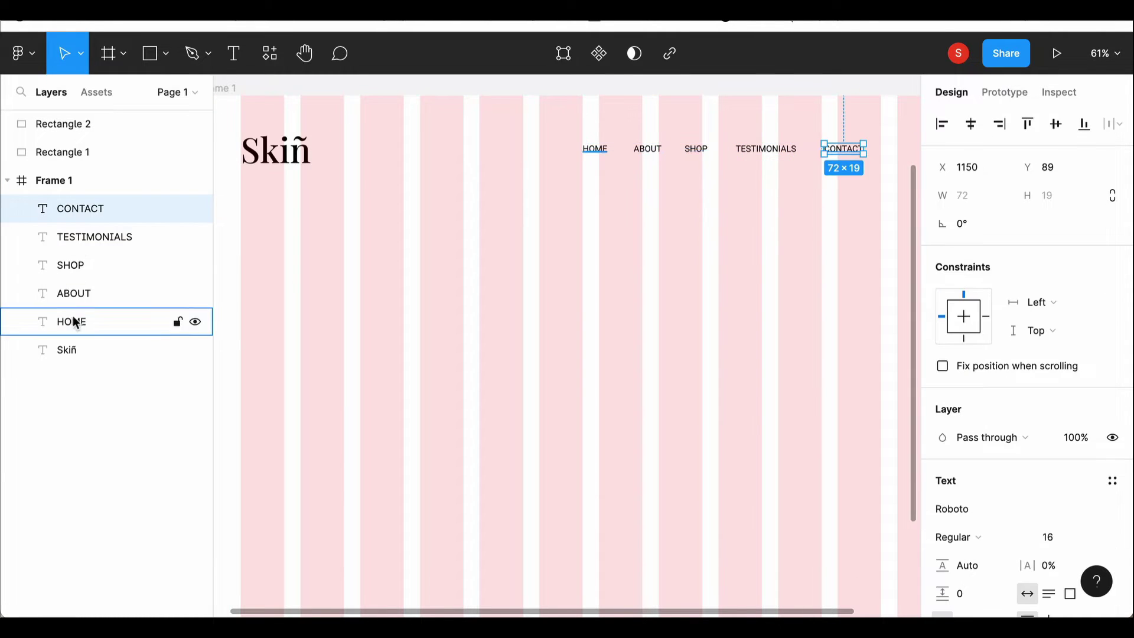
left_click(73, 322, "shift")
left_click(89, 354, "shift")
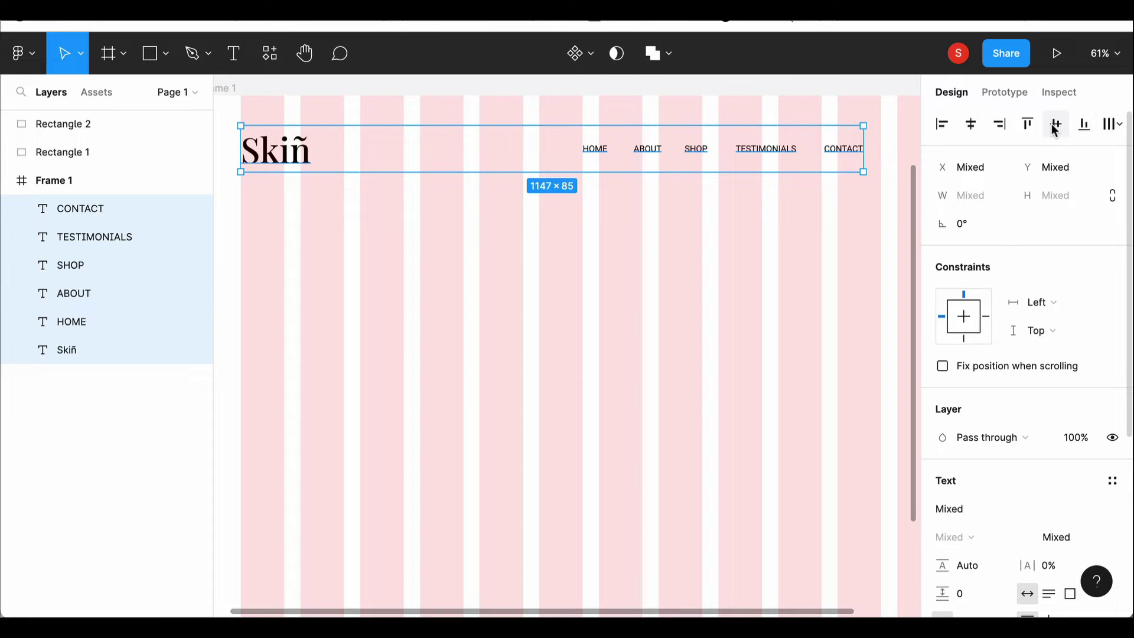
scroll(582, 372, "down", 2)
scroll(640, 332, "down", 2)
Shift the logo onto the grid and add grey image placeholders at right and lower left.
key("Escape")
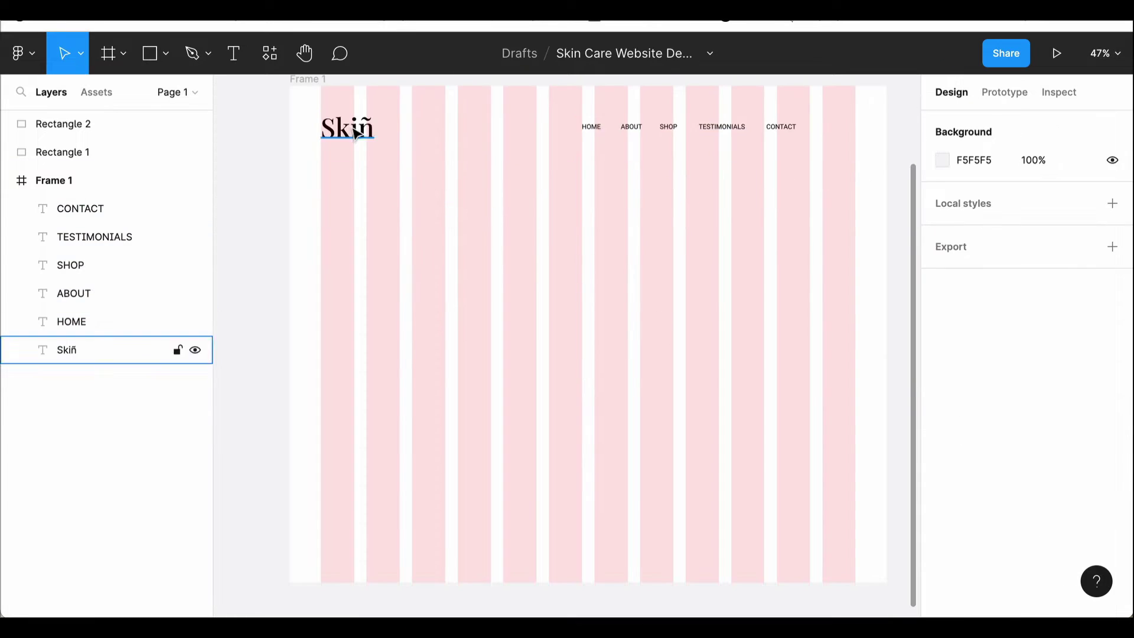
left_click_drag(354, 135, 387, 135)
left_click(151, 53)
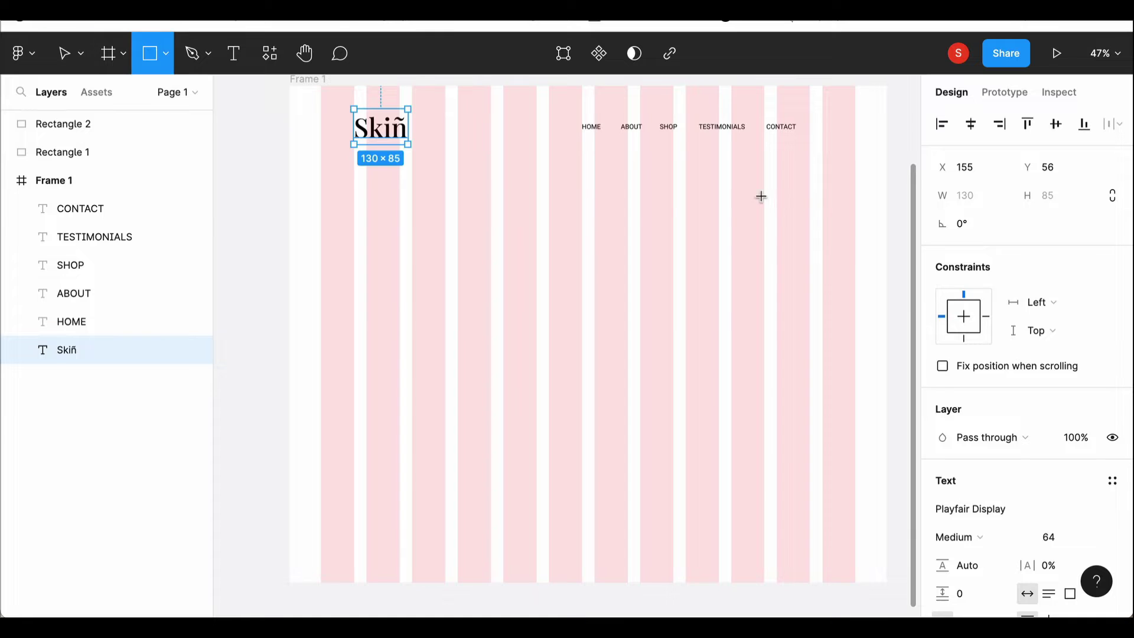
left_click_drag(741, 190, 853, 321)
left_click_drag(739, 266, 684, 266)
mouse_move(768, 322)
left_mouse_down()
mouse_move(780, 409)
mouse_move(442, 458)
left_mouse_up()
left_click(767, 296)
left_click_drag(776, 409, 775, 399)
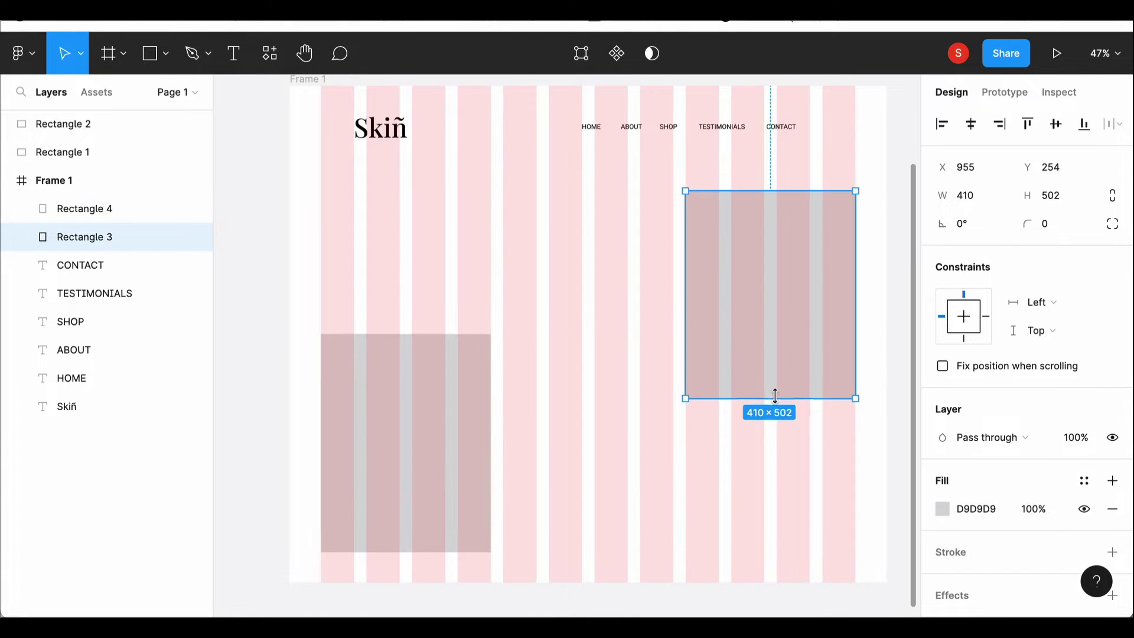
left_click(441, 531)
left_click_drag(441, 552, 440, 529)
left_click(777, 382)
type("Enhance")
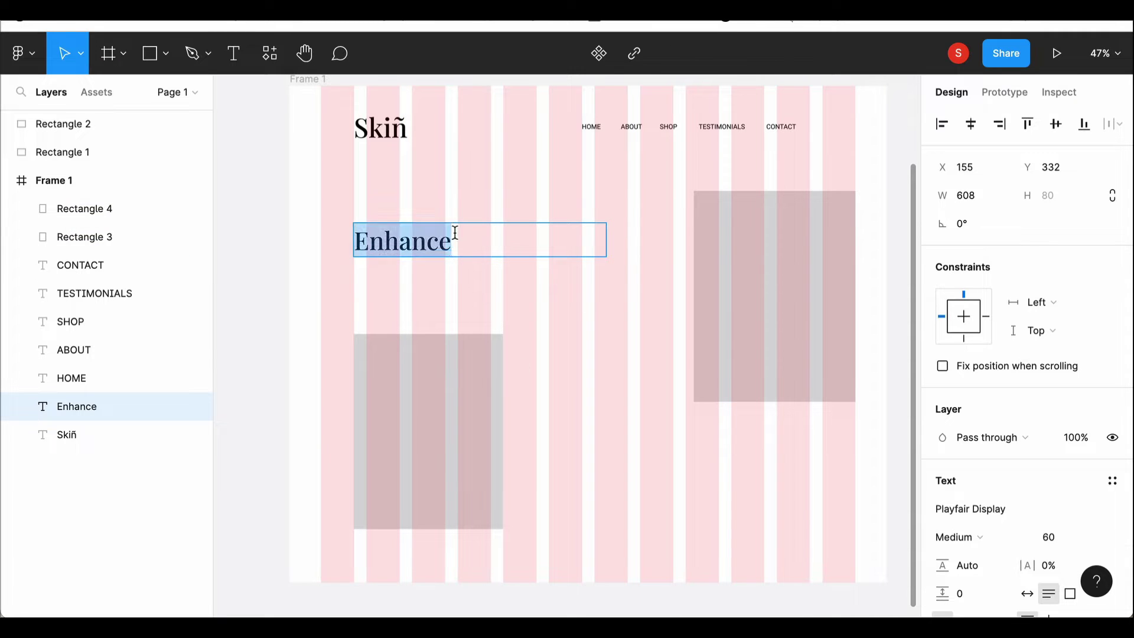
Build the heading lines 'Enhance Your', 'Skin With' and 'Natural Products'.
type("Your")
key("Escape")
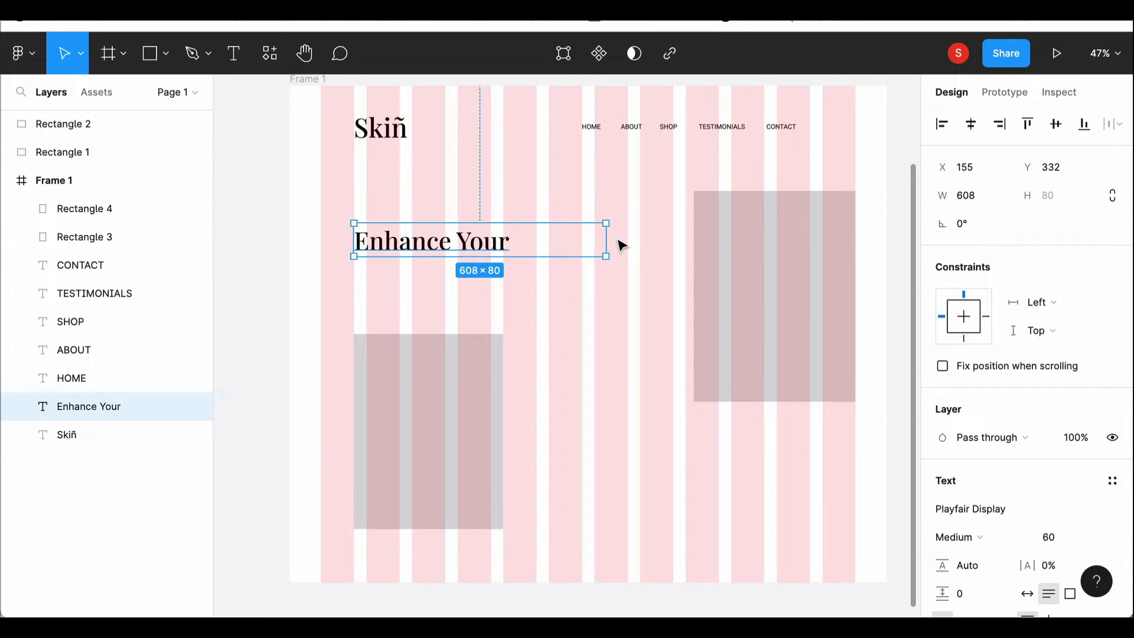
left_click_drag(606, 239, 522, 239)
key("ctrl+d")
mouse_move(448, 242)
left_mouse_down()
mouse_move(462, 269)
mouse_move(478, 267)
mouse_move(423, 302)
left_mouse_up()
key("Return")
type("Skin With")
key("Escape")
key("ctrl+d")
key("Return")
type("Na")
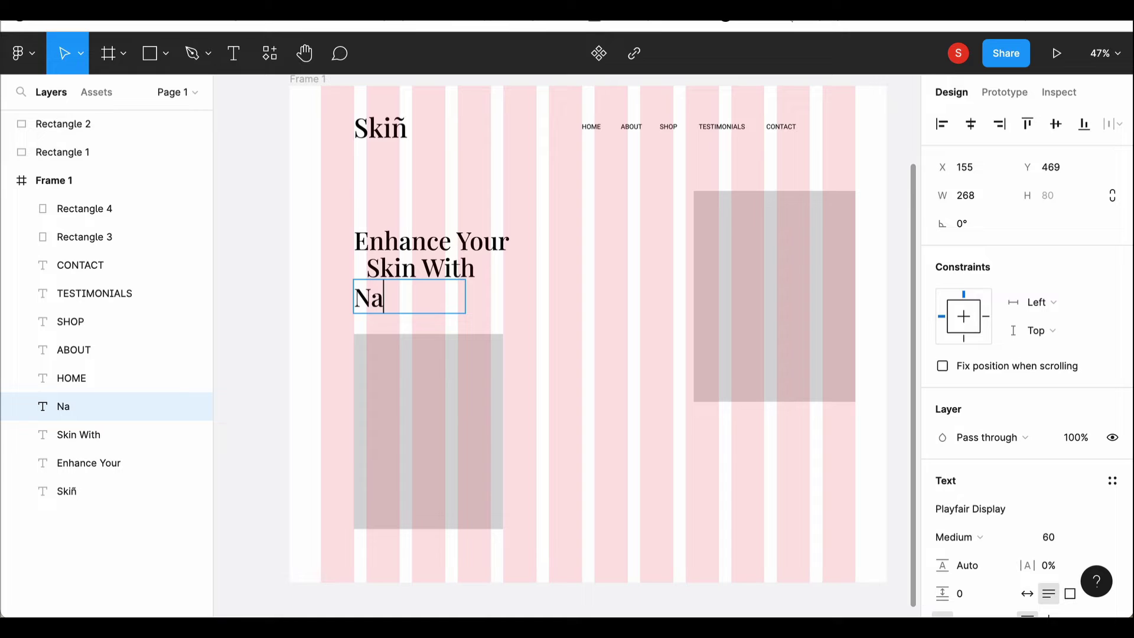
type("ts")
key("Escape")
left_click_drag(464, 309, 562, 296)
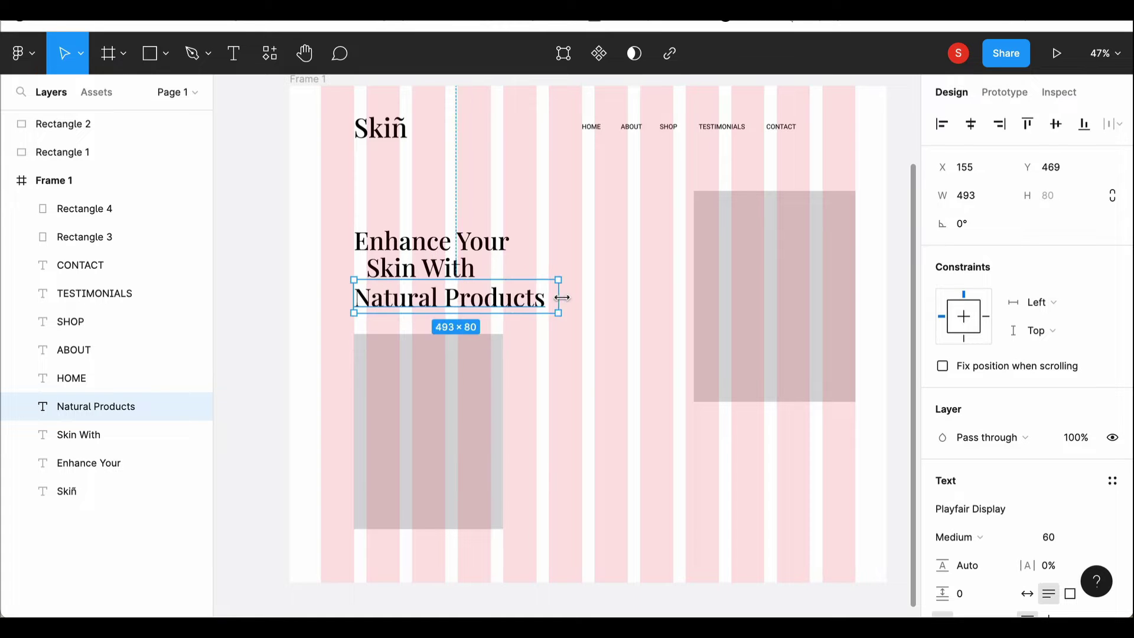
Paste a size 20 lorem ipsum paragraph under the headline.
left_click(586, 137)
key("t")
left_click(527, 344)
type("20")
key("Return")
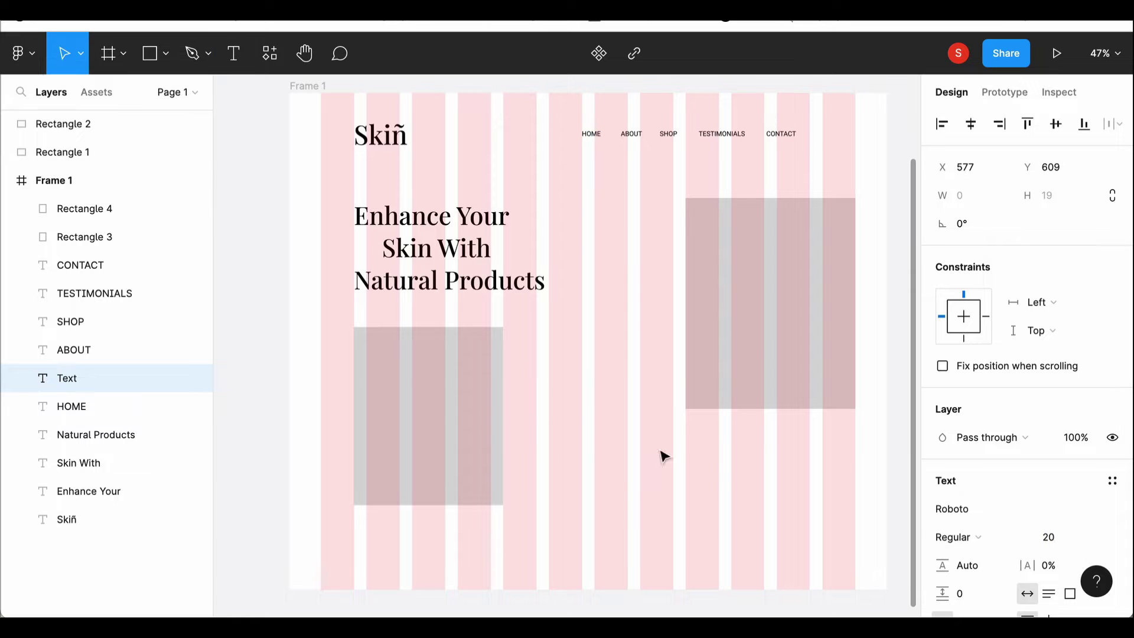
key("ctrl+v")
mouse_move(524, 383)
left_mouse_down()
mouse_move(764, 384)
mouse_move(571, 374)
left_mouse_up()
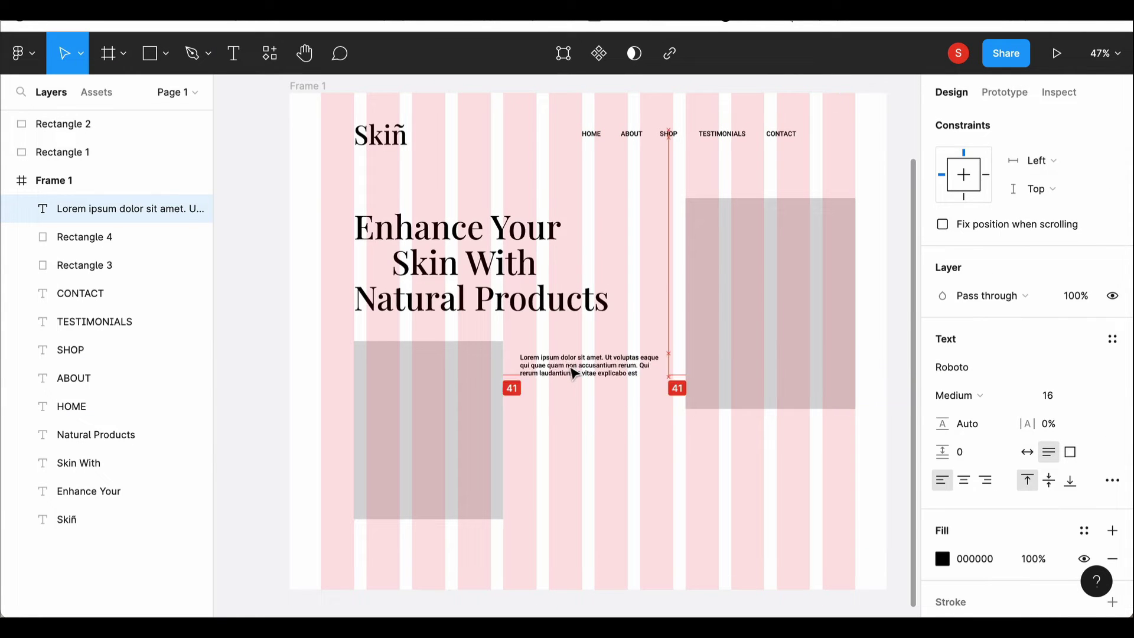
Add a circle below the paragraph with SHOP NOW text centred inside it.
left_click(165, 54)
left_click(177, 161)
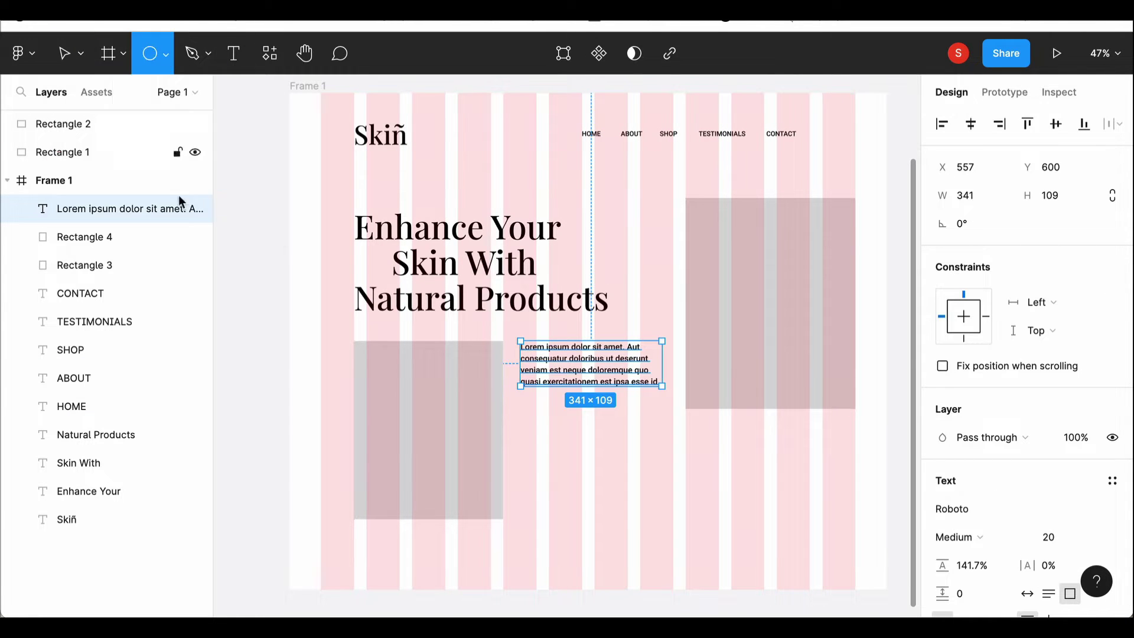
left_click(559, 419)
type("SHOP NOW")
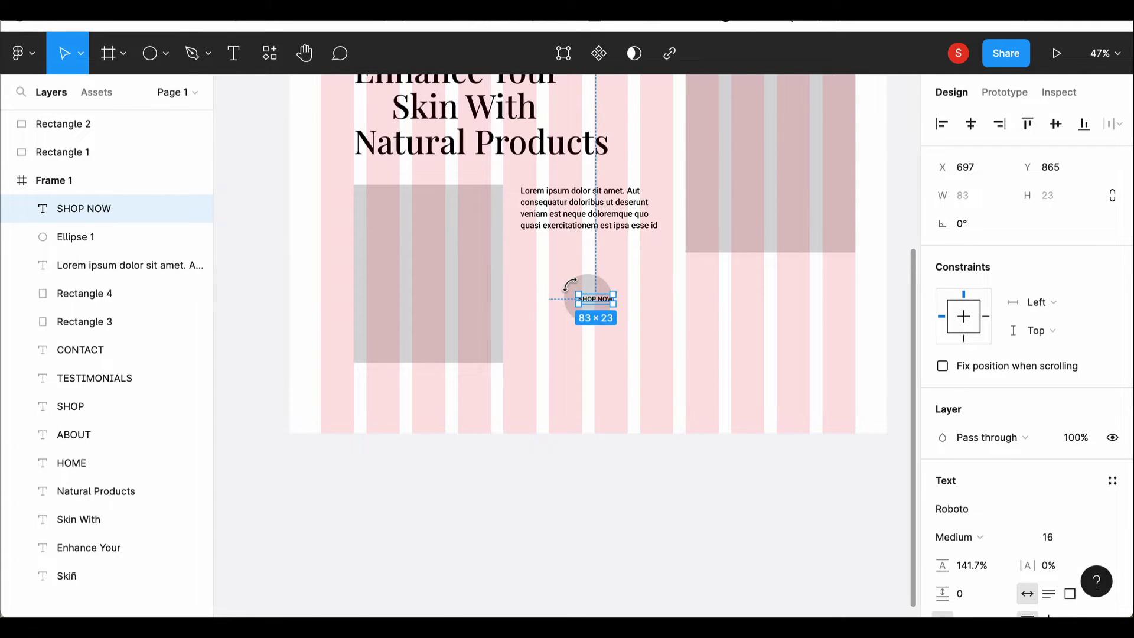
left_click(594, 286, "shift")
left_click(971, 123)
left_click(1056, 123)
Set the lorem ipsum paragraph to Regular weight.
left_click(626, 210)
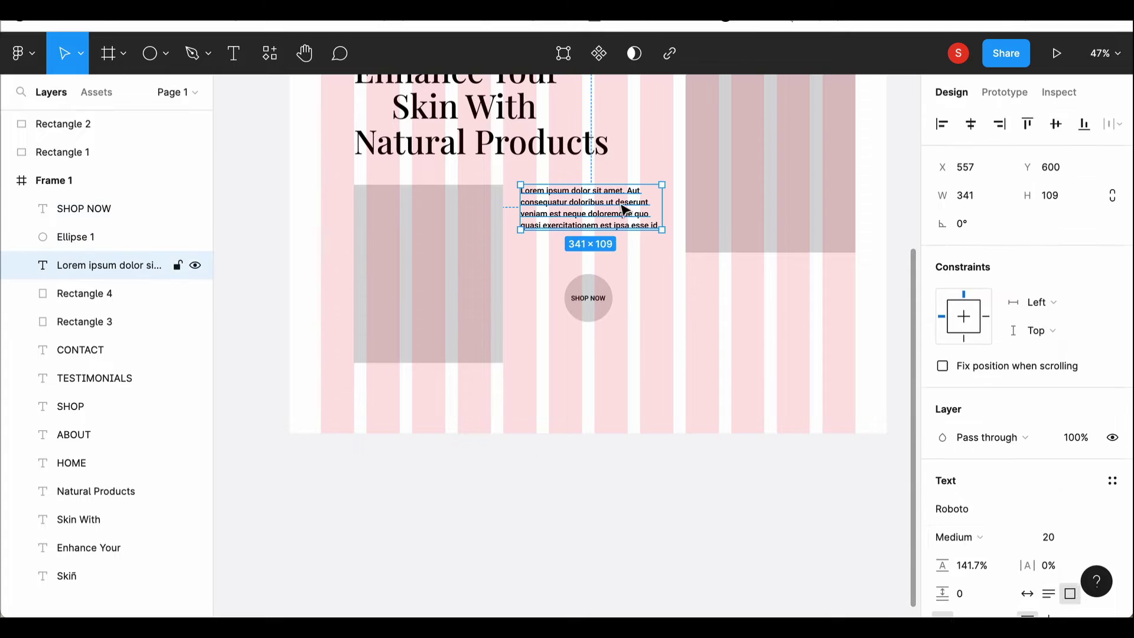
left_click(957, 537)
left_click(976, 484)
left_click(704, 274)
Drag the page frame's bottom edge down to lengthen the page.
scroll(813, 418, "up", 2)
scroll(803, 387, "up", 2)
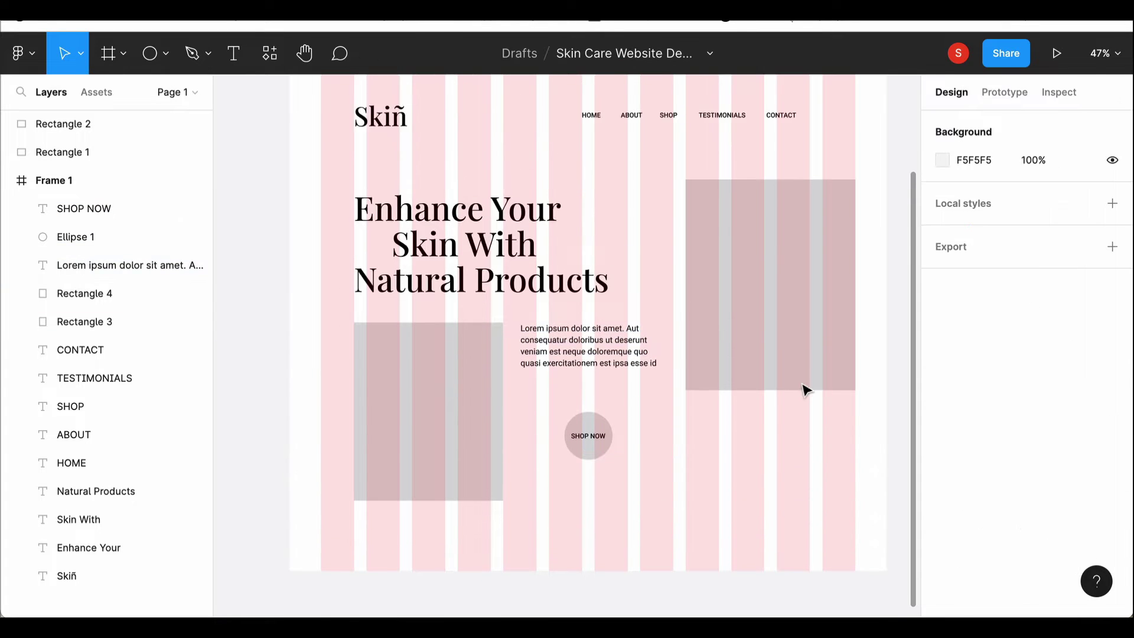
scroll(804, 387, "up", 2)
scroll(327, 155, "down", 5)
left_click_drag(612, 380, 628, 517)
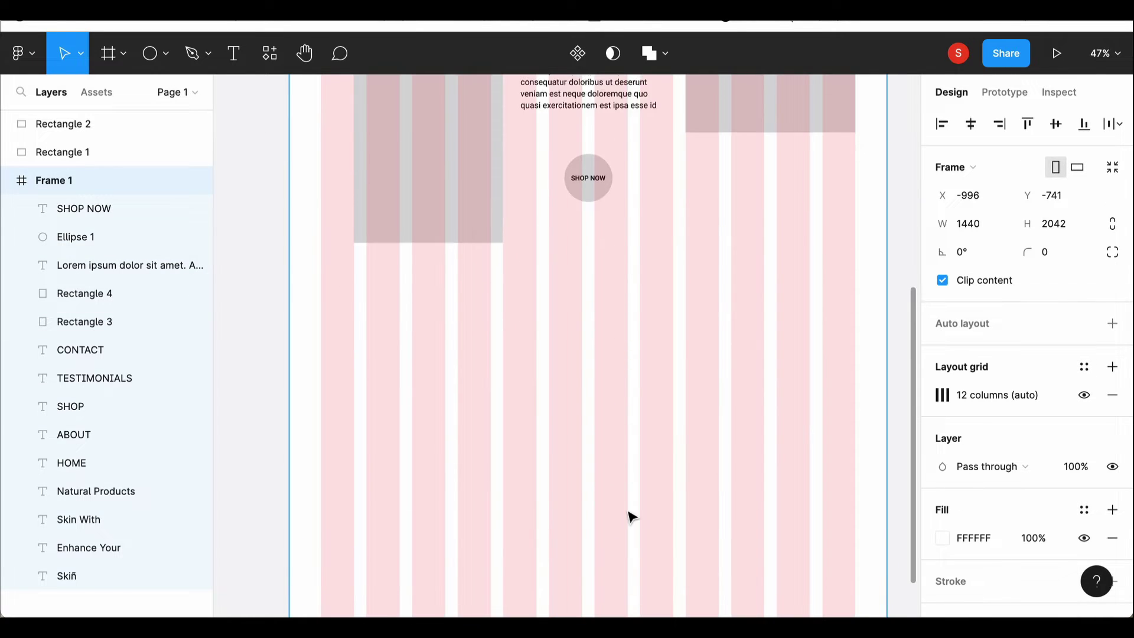
Add a New Arrivals heading in Playfair Display 60 at the left margin.
scroll(666, 373, "down", 1)
scroll(665, 374, "down", 2)
scroll(666, 373, "down", 3)
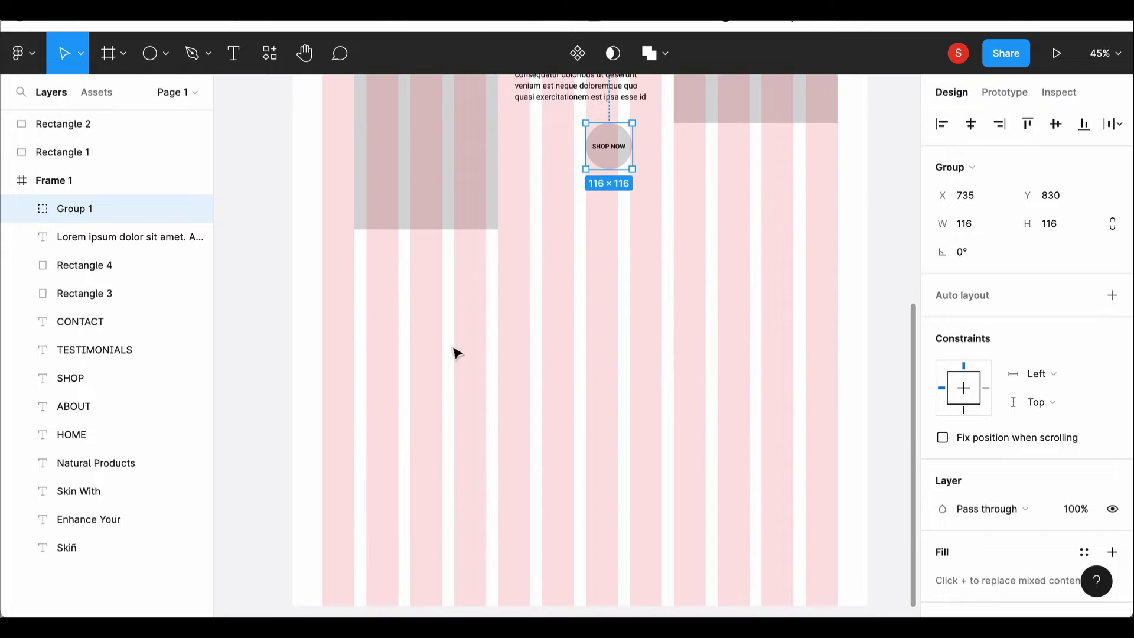
left_click(605, 277)
scroll(605, 278, "down", 1)
key("t")
left_click(379, 250)
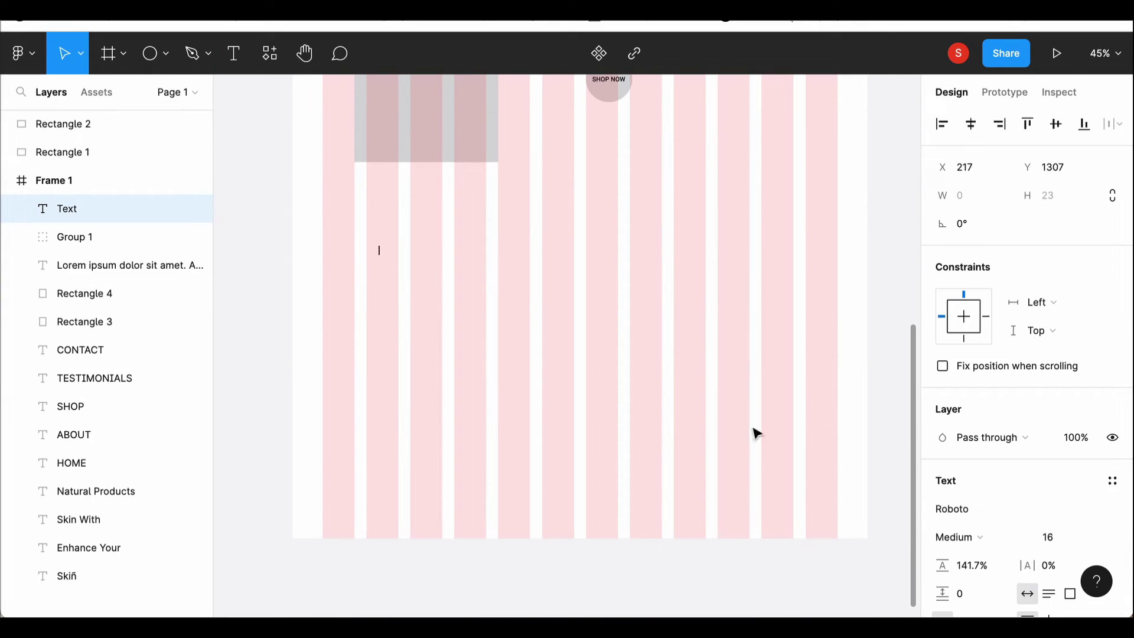
left_click(945, 510)
type("Playf")
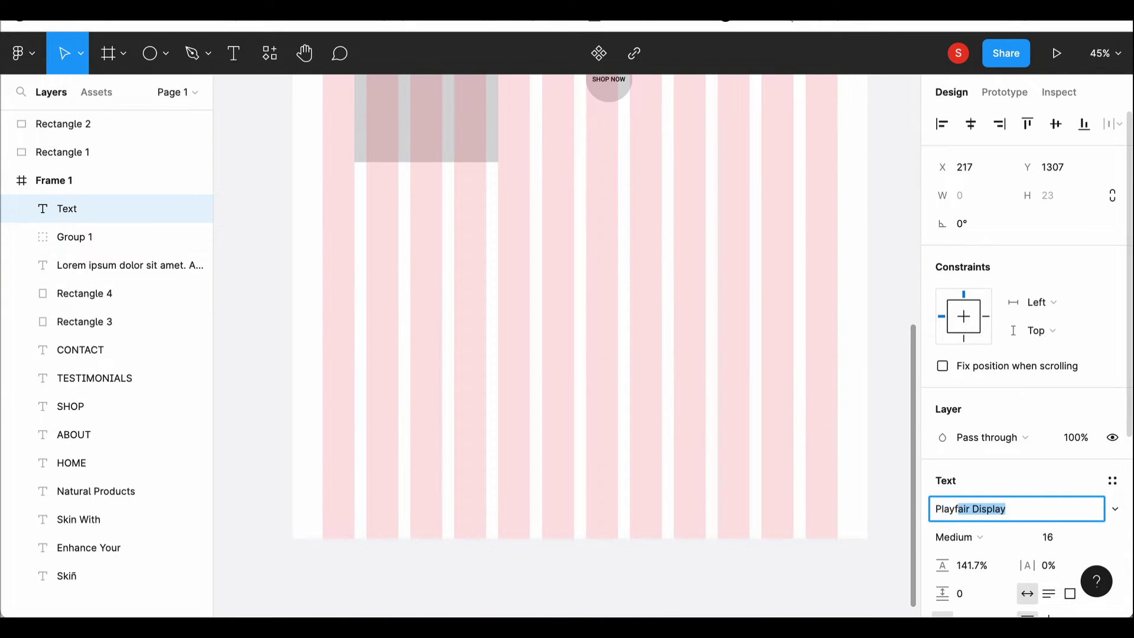
type("0")
key("Return")
type("New Arri")
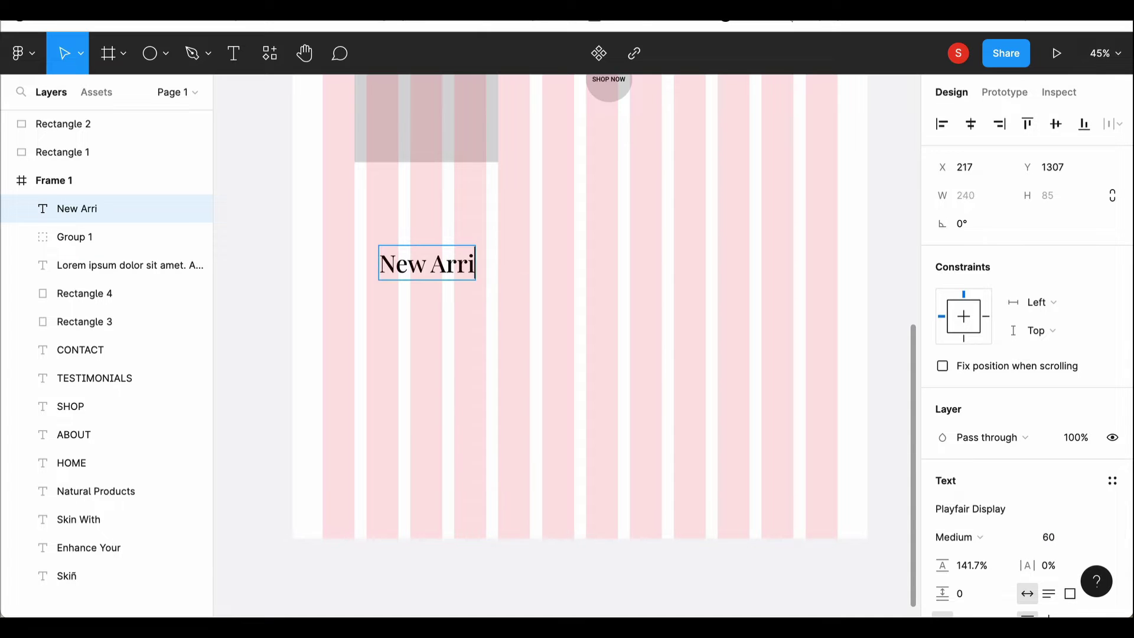
key("Escape")
left_click_drag(430, 271, 408, 269)
Draw a 50×50 circle vertically centred with the New Arrivals heading.
left_click(150, 53)
mouse_move(715, 227)
left_mouse_down()
mouse_move(756, 267)
mouse_move(724, 255)
left_mouse_up()
type("50")
key("Return")
left_click(86, 237, "shift")
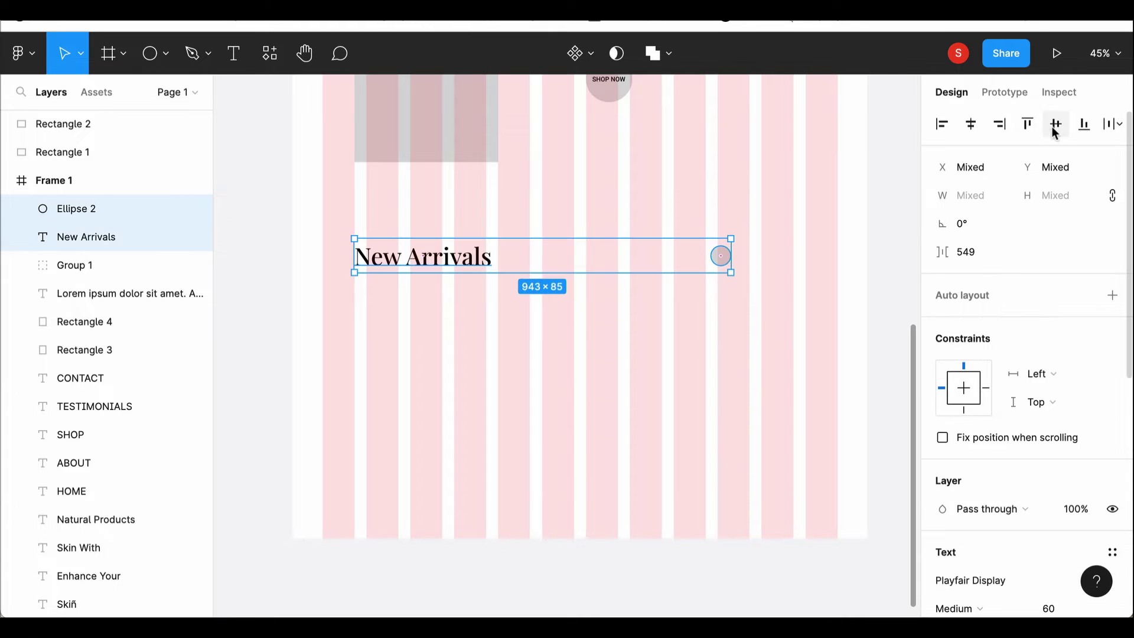
Duplicate the circle beside it and move both to the row's right end.
left_click(722, 255)
key("ctrl+d")
left_click_drag(722, 255, 784, 256)
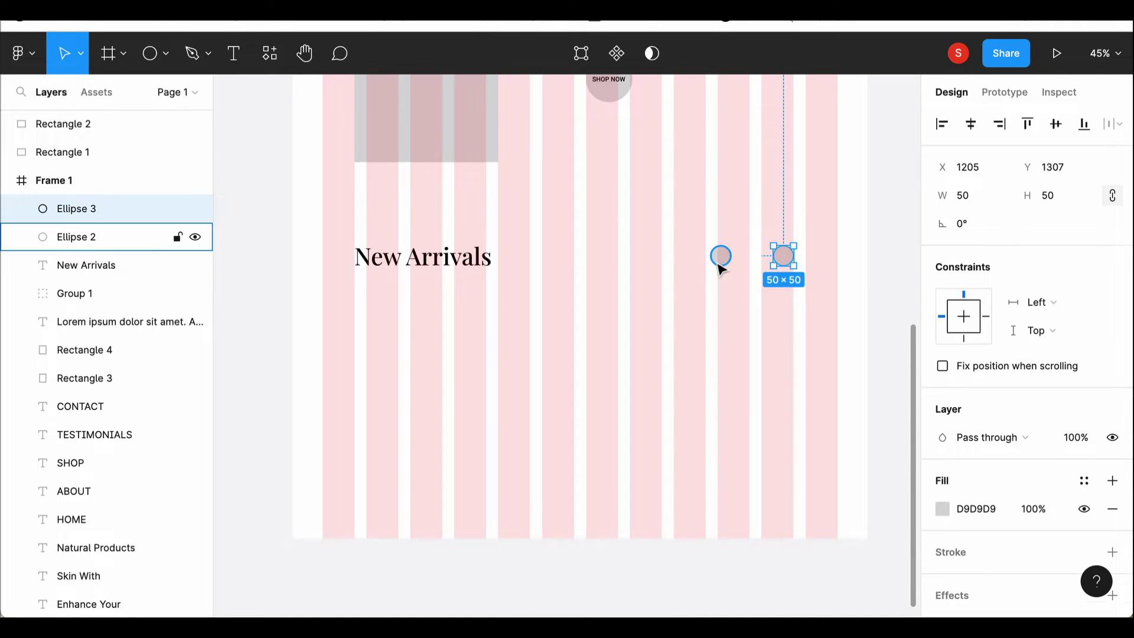
left_click(720, 263, "shift")
left_click_drag(770, 260, 810, 263)
left_click(728, 344)
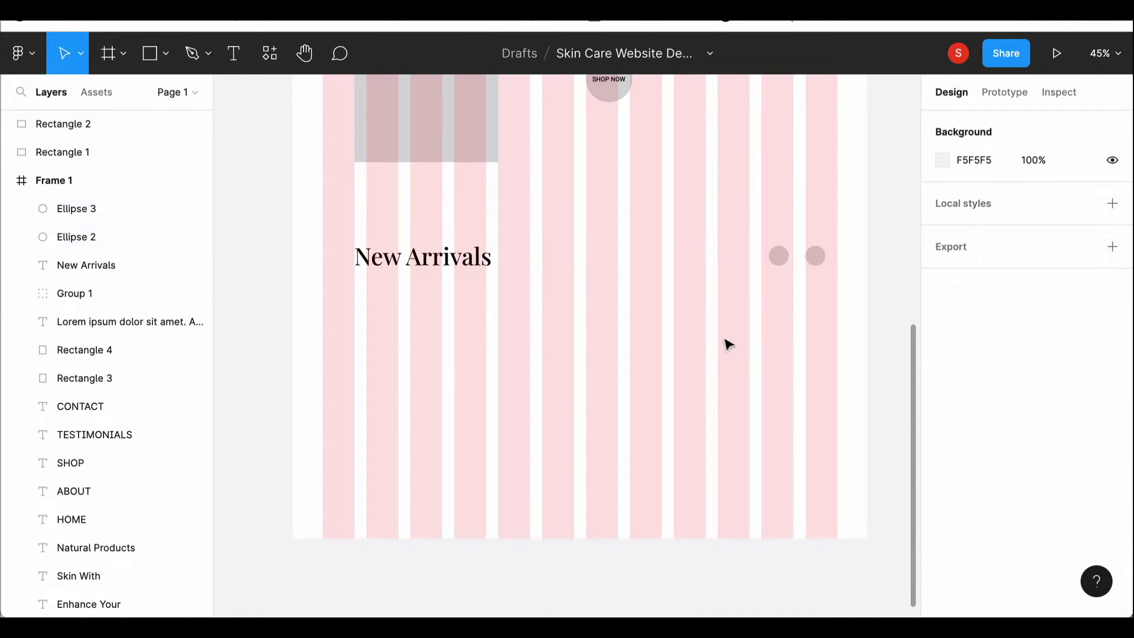
scroll(728, 344, "down", 2)
Draw a product image rectangle and duplicate it into a row of four, shifted slightly lower.
key("r")
mouse_move(354, 284)
left_mouse_down()
mouse_move(446, 361)
mouse_move(454, 417)
left_mouse_up()
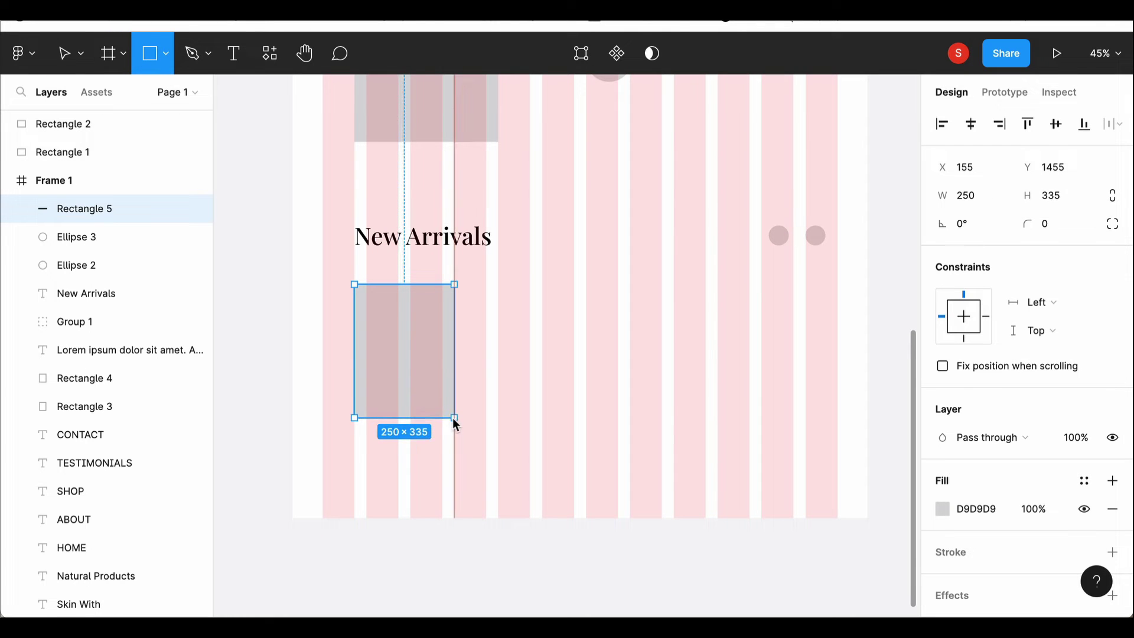
key("ctrl+d")
mouse_move(419, 331)
left_mouse_down()
mouse_move(542, 346)
mouse_move(551, 329)
left_mouse_up()
key("ctrl+d")
key("ctrl+d")
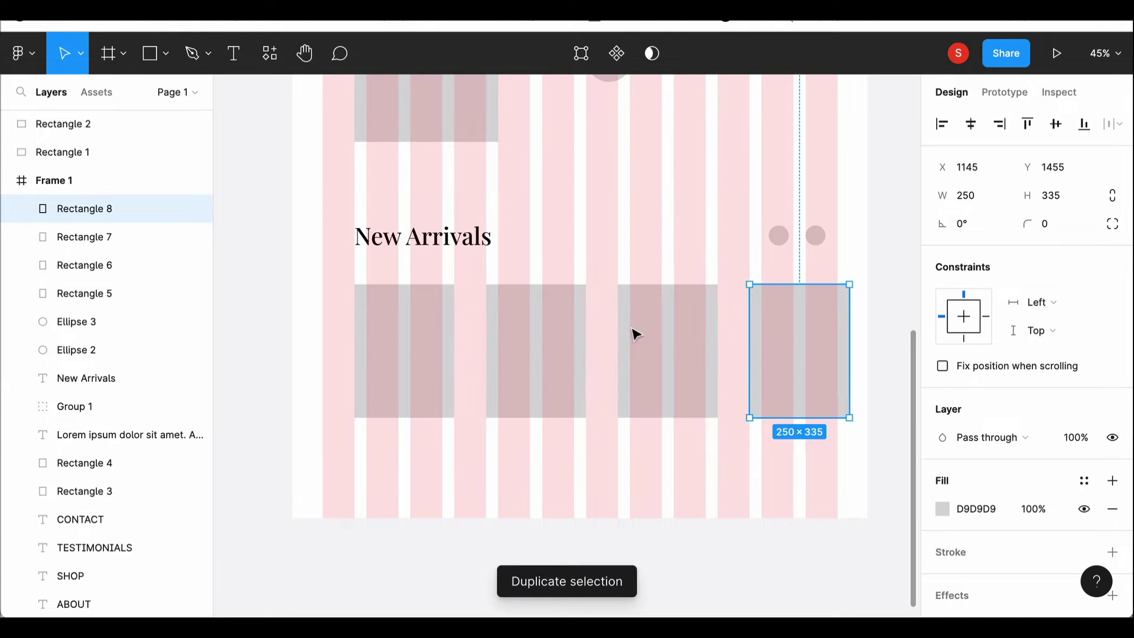
left_click_drag(338, 281, 825, 417)
left_click_drag(597, 392, 597, 408)
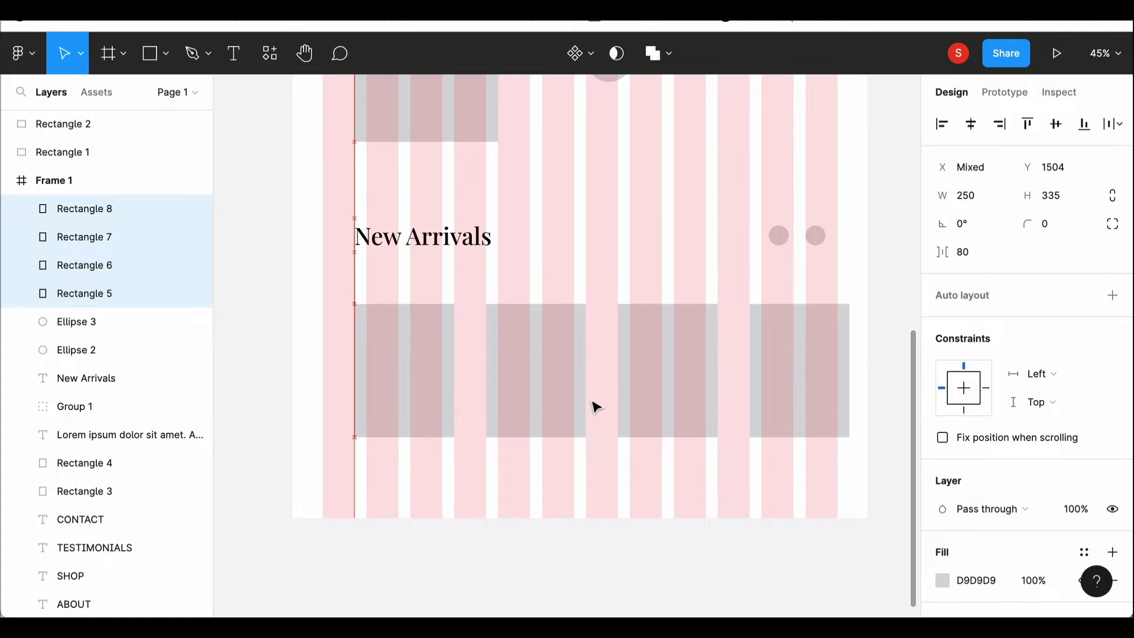
Extend the page frame further downward to fit the product row.
left_click(101, 180)
mouse_move(579, 497)
left_mouse_down()
mouse_move(582, 572)
mouse_move(552, 508)
left_mouse_up()
scroll(553, 509, "up", 5)
scroll(451, 313, "down", 3)
Start a product label text box with a Roboto font at size 16.
key("Escape")
left_click(233, 53)
left_click(366, 410)
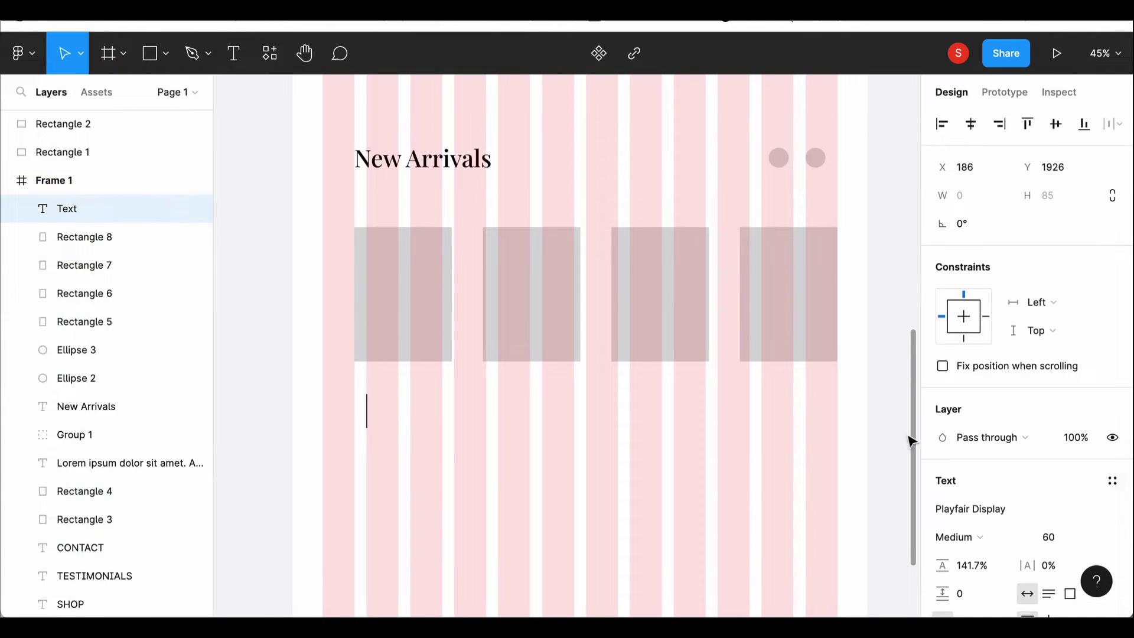
left_click(1008, 508)
type("Roboto")
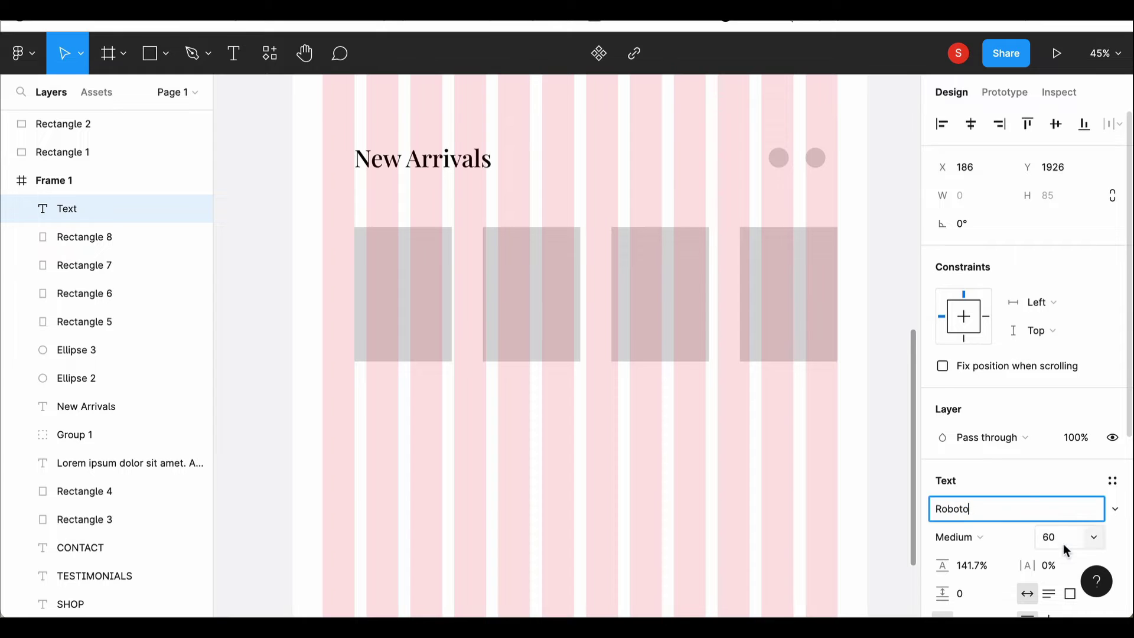
type("6")
key("Return")
Add a Regular-weight 'Cleanser' label under the first card, black at about half opacity.
key("Escape")
left_click(233, 54)
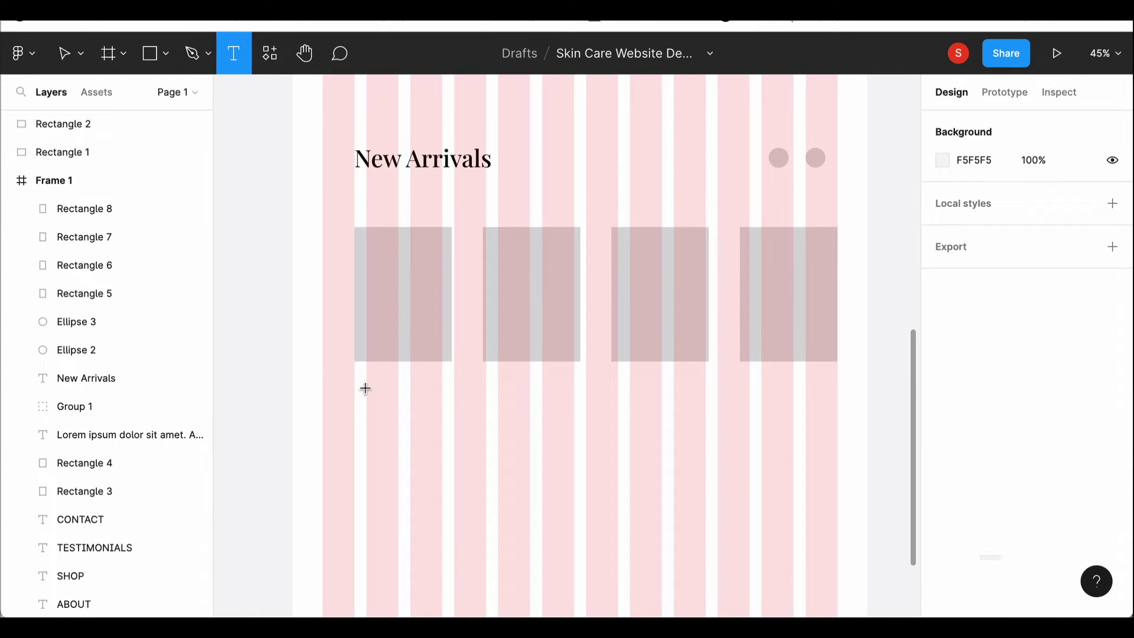
left_click(364, 388)
type("Cleanser")
left_click(958, 535)
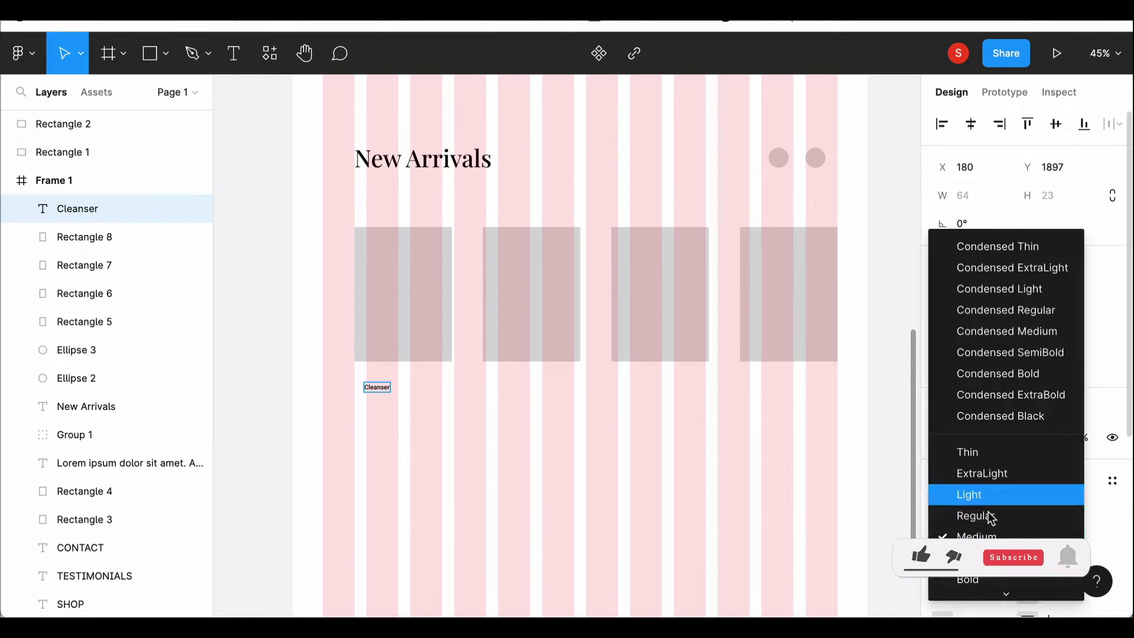
left_click(989, 514)
key("Escape")
scroll(459, 447, "up", 3)
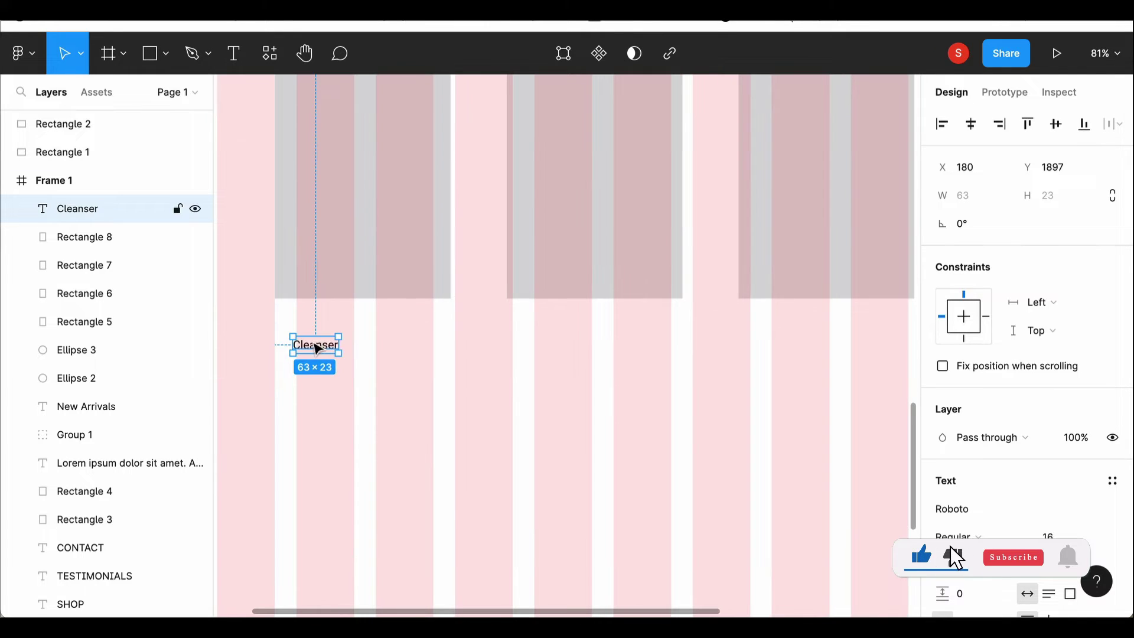
scroll(1000, 519, "down", 5)
left_click(943, 422)
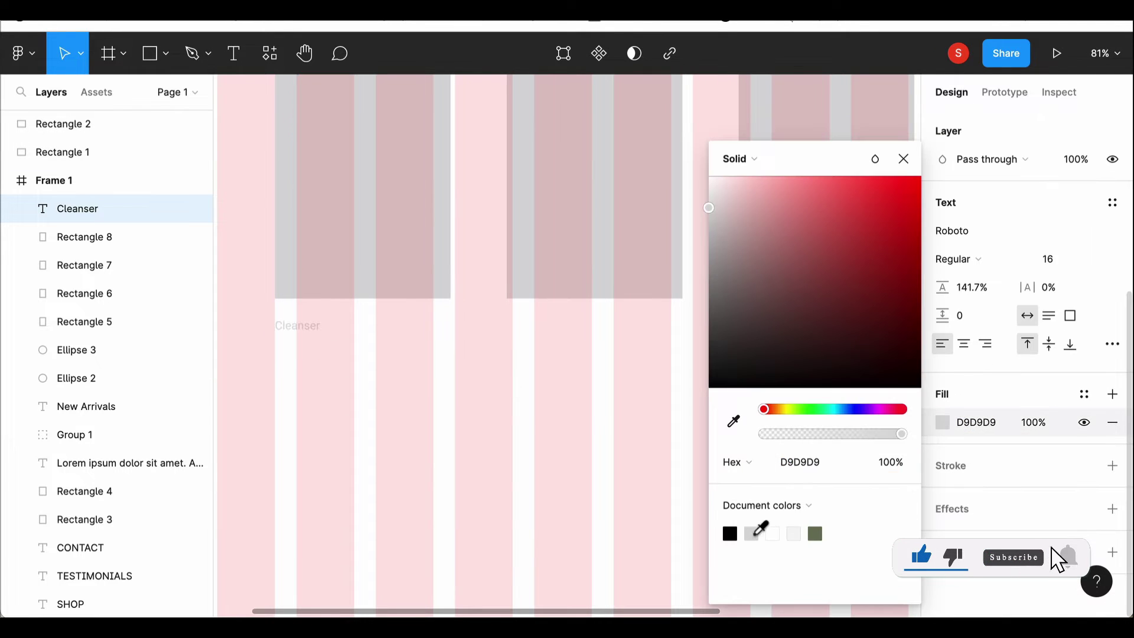
left_click_drag(903, 434, 884, 435)
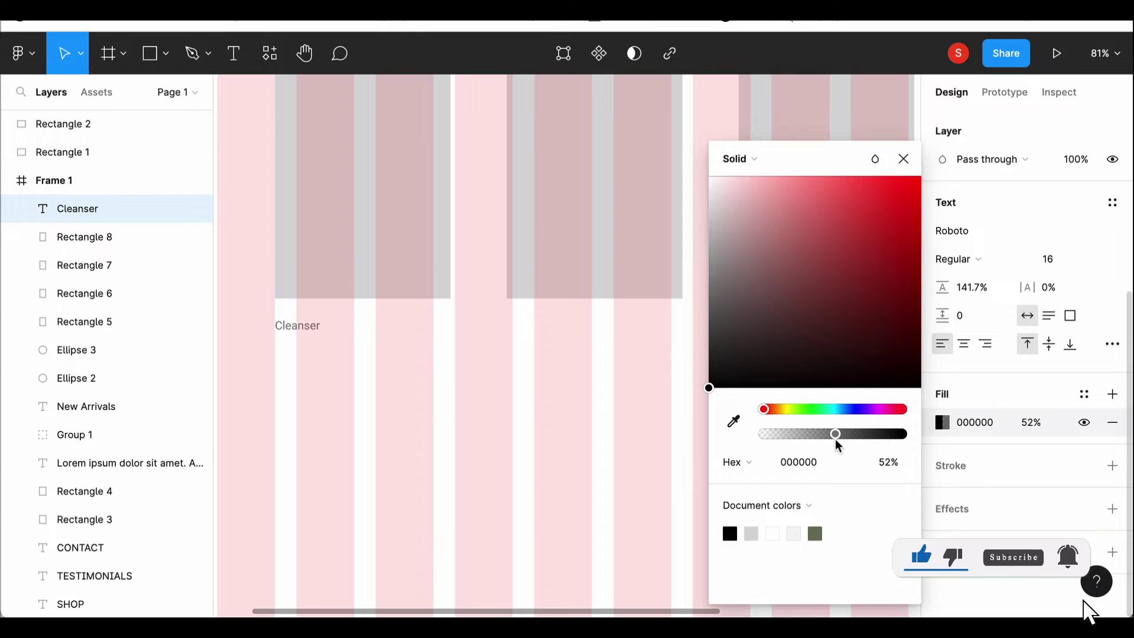
key("Escape")
Duplicate the Cleanser label under the remaining product rectangles.
key("ctrl+d")
left_click_drag(304, 324, 542, 333)
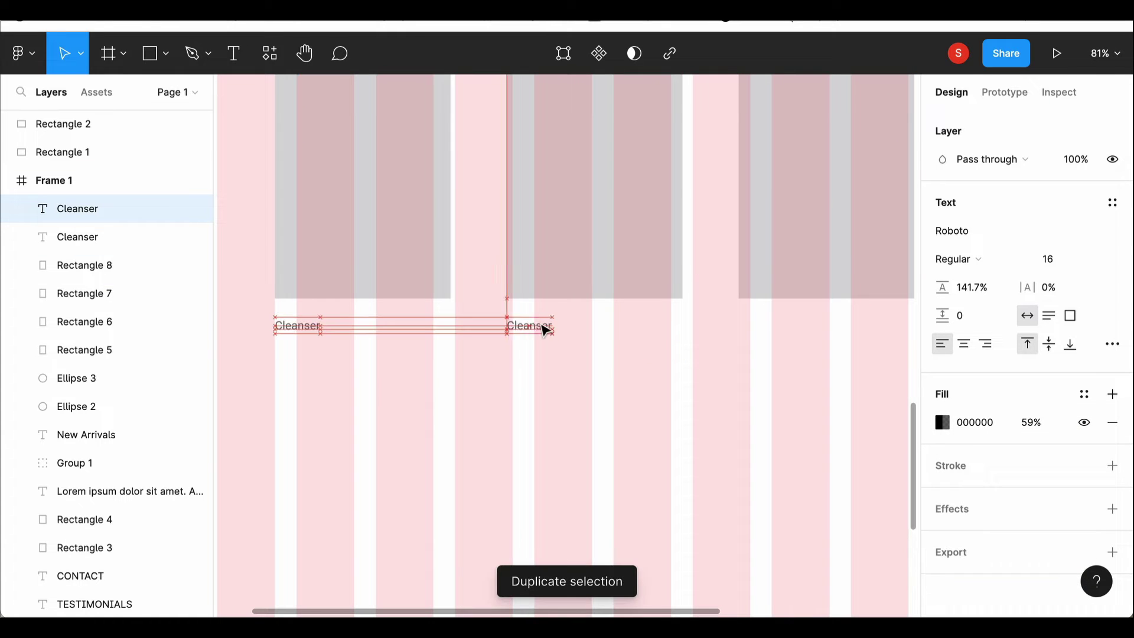
key("ctrl+d")
key("ctrl+d")
scroll(542, 333, "right", 2)
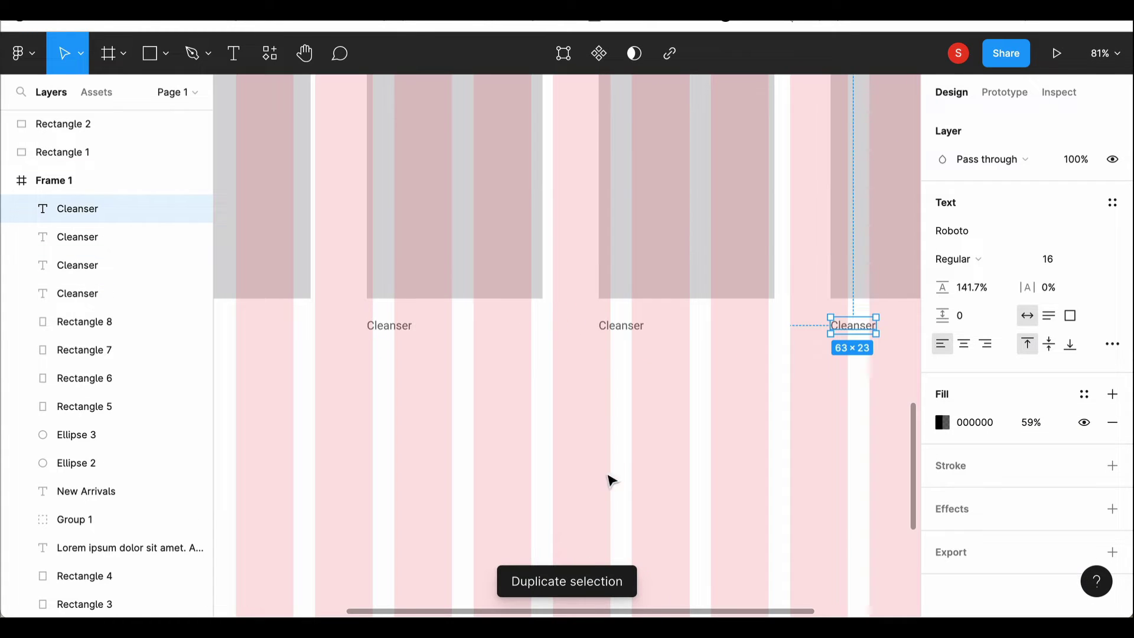
scroll(611, 481, "down", 5)
left_click(494, 387)
scroll(494, 385, "up", 5)
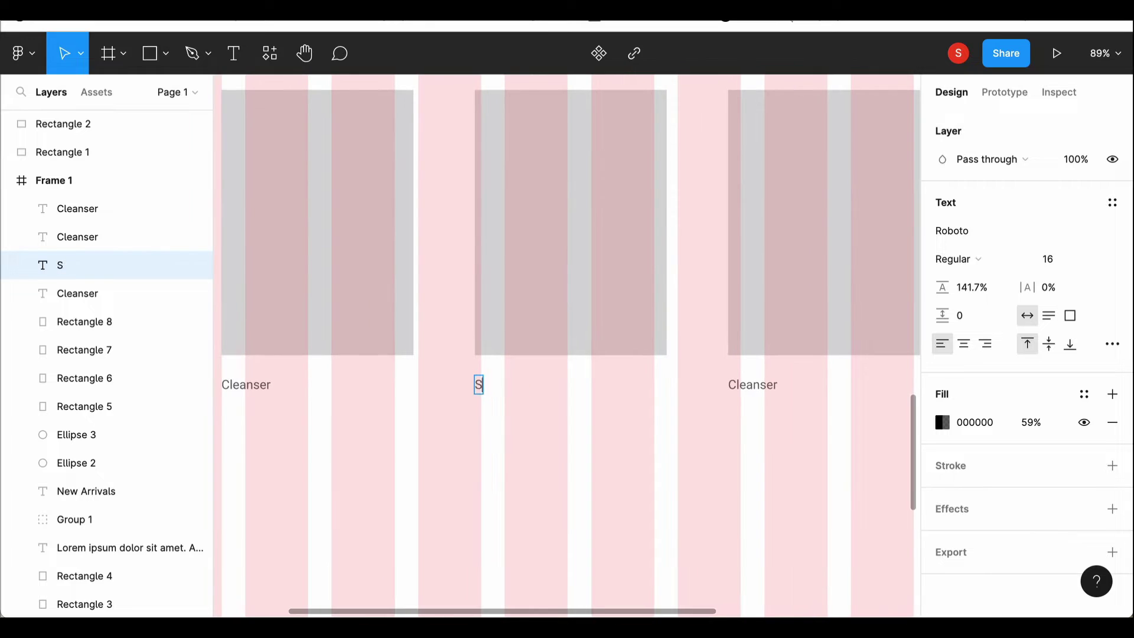
Rename the copied labels so the last cards read Body Lotion and Moisturizers.
double_click(765, 383)
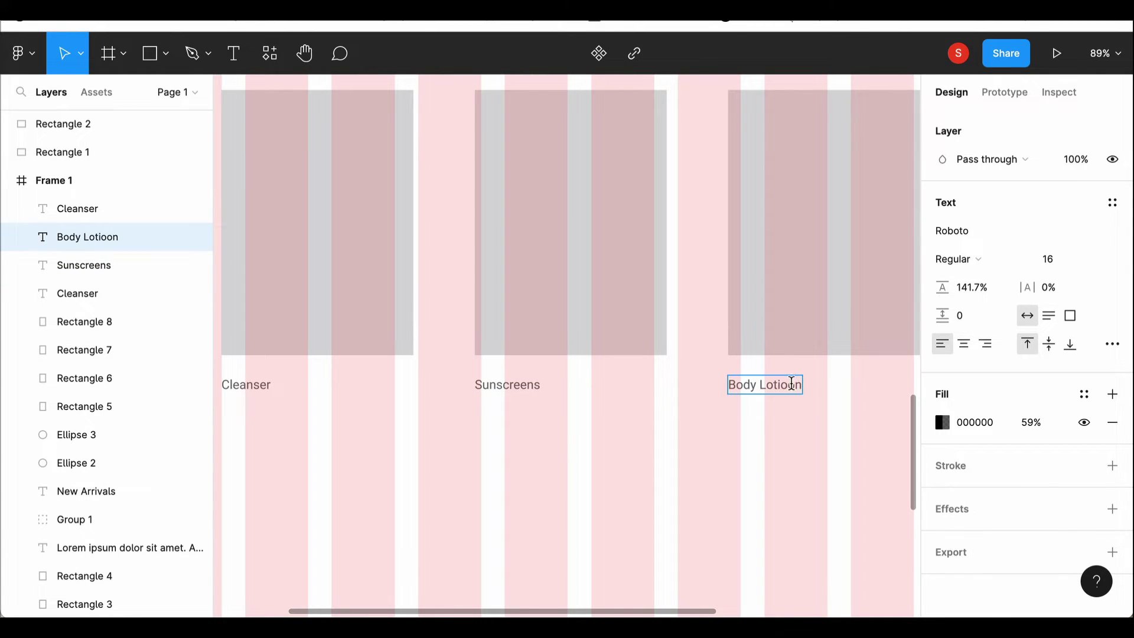
scroll(672, 616, "right", 4)
double_click(745, 385)
type("Moisture")
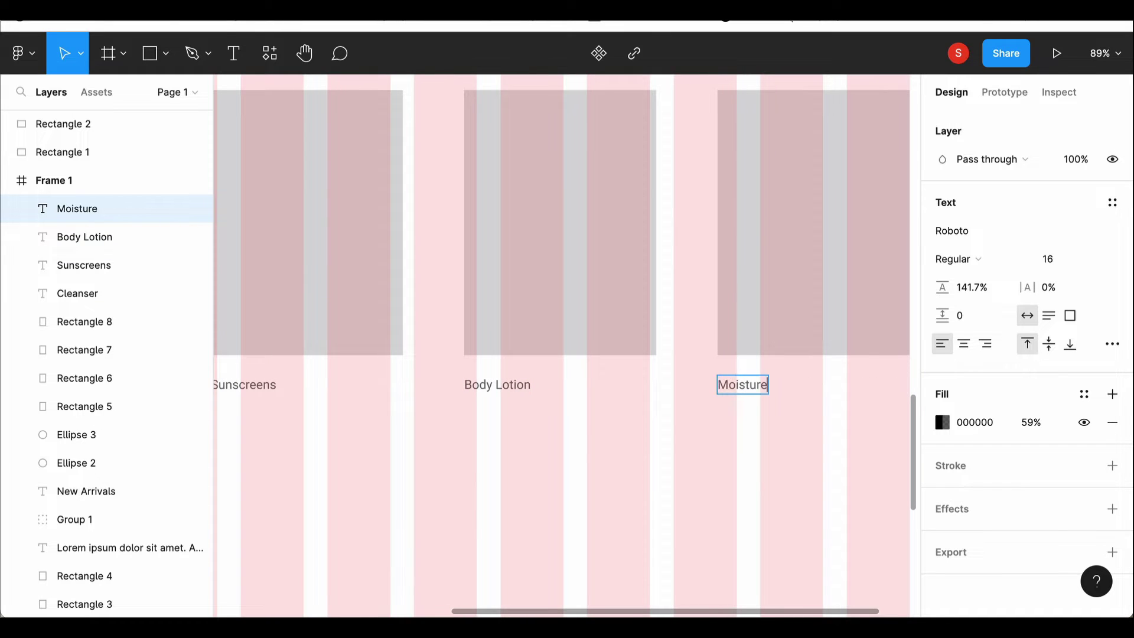
key("Escape")
left_click(627, 552)
scroll(628, 552, "down", 3)
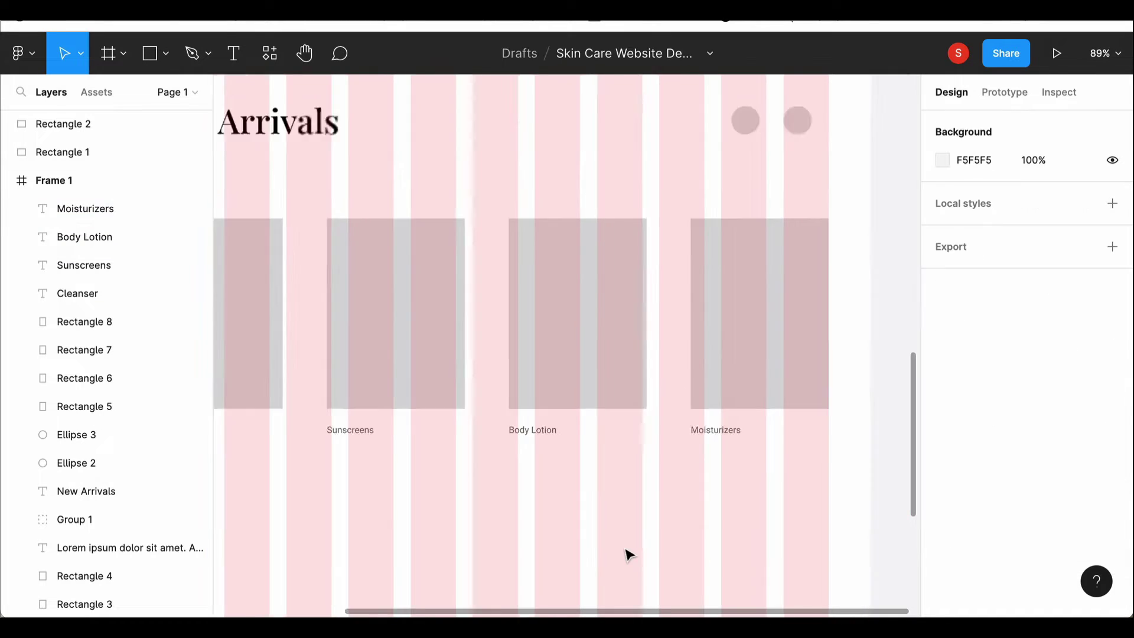
scroll(549, 605, "down", 2)
Add a SemiBold size 20 'Lorem ipsum dolor' product name under the Cleanser card.
scroll(583, 508, "left", 2)
scroll(532, 460, "up", 1)
key("t")
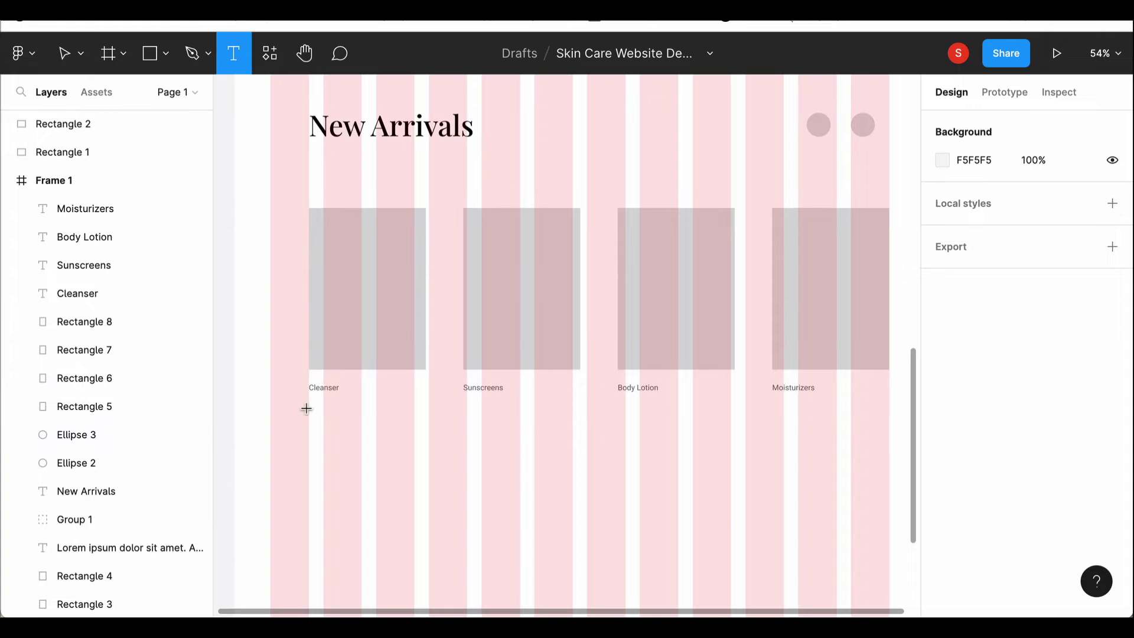
left_click(306, 408)
left_click(1071, 414)
left_click(1075, 436)
left_click(981, 414)
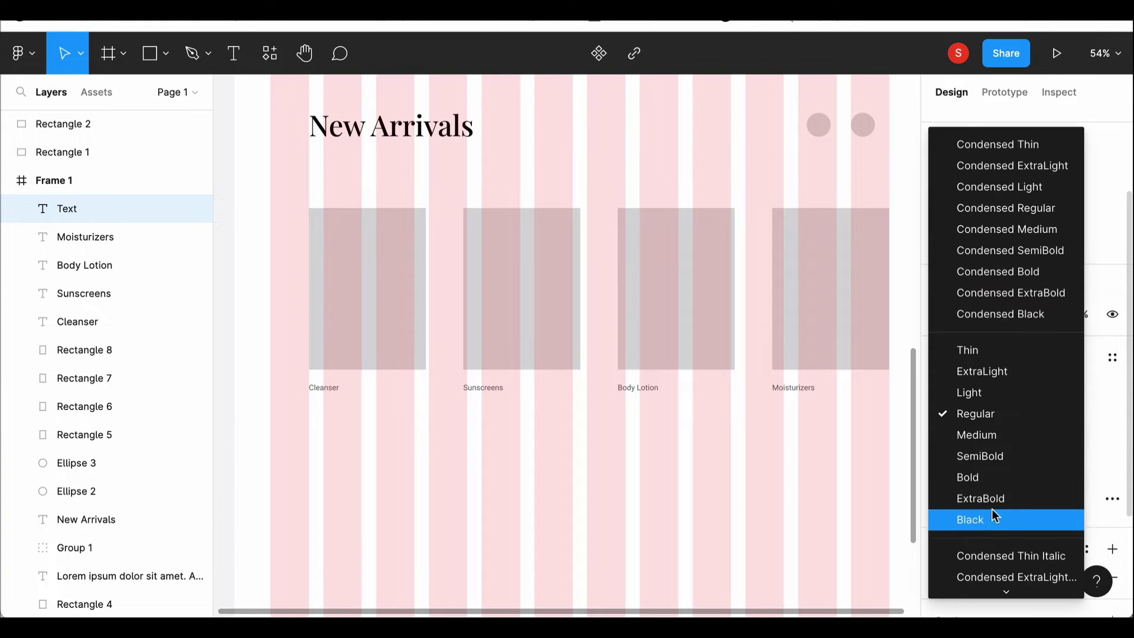
left_click(999, 456)
key("Escape")
Copy the product name under the other cards and delete the extra copy.
mouse_move(355, 418)
left_mouse_down()
mouse_move(348, 405)
mouse_move(504, 412)
left_mouse_up()
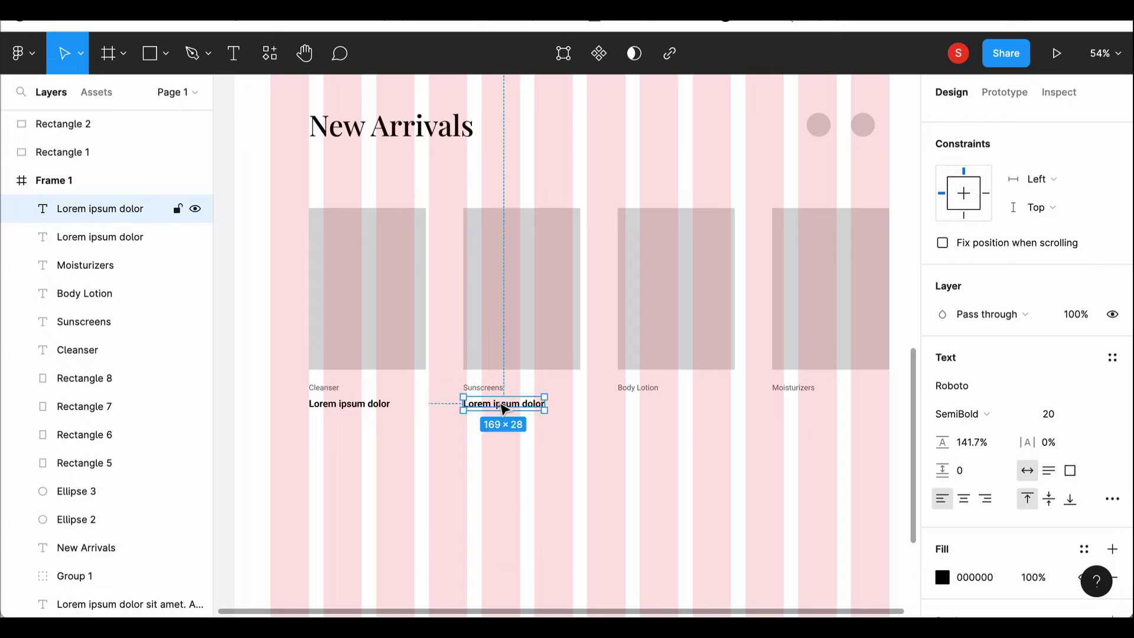
key("ctrl+d")
key("ctrl+d")
key("ctrl+d")
scroll(503, 405, "right", 3)
key("Delete")
scroll(473, 597, "left", 5)
scroll(665, 607, "right", 3)
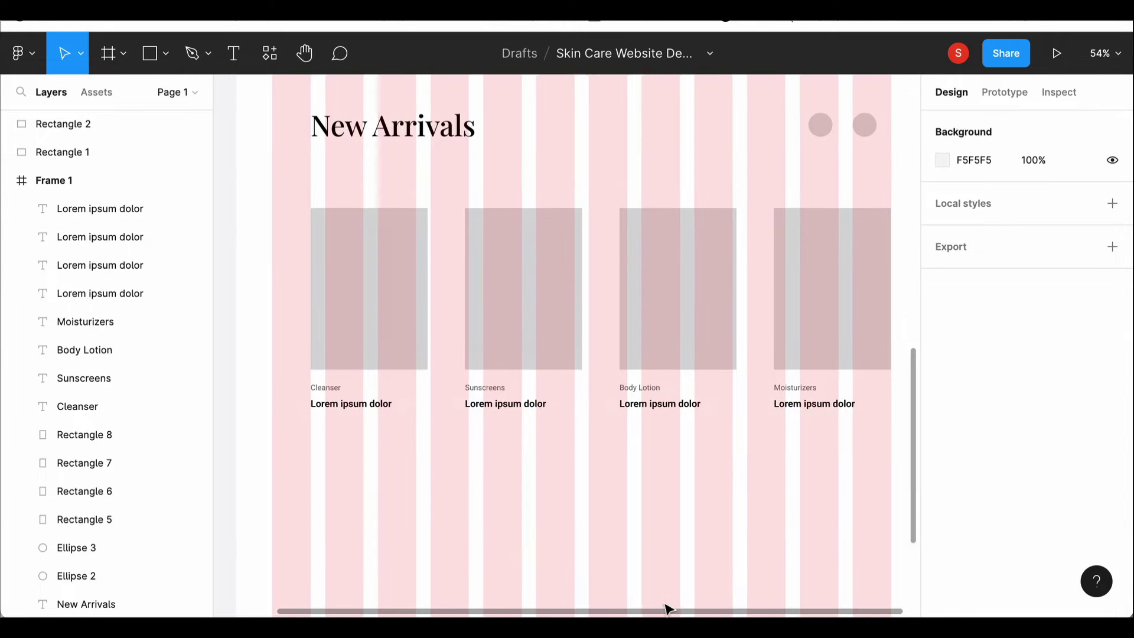
scroll(329, 434, "down", 2)
Add a Medium-weight '$32.50' price text under the Cleanser product.
key("t")
left_click(290, 388)
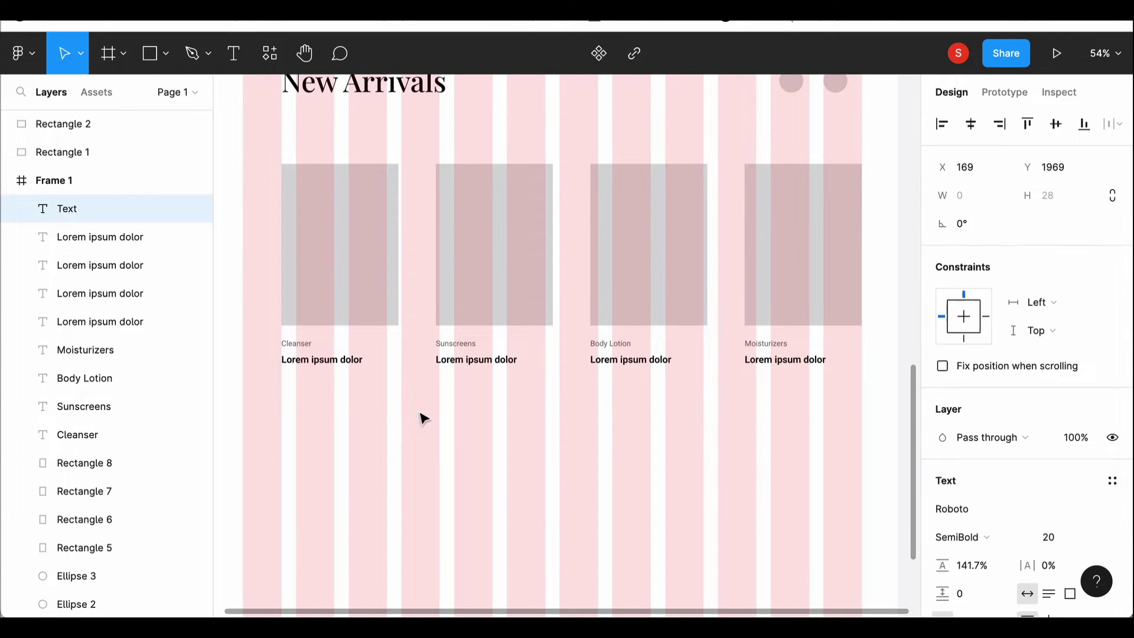
left_click(957, 536)
left_click(977, 513)
type("$32.5")
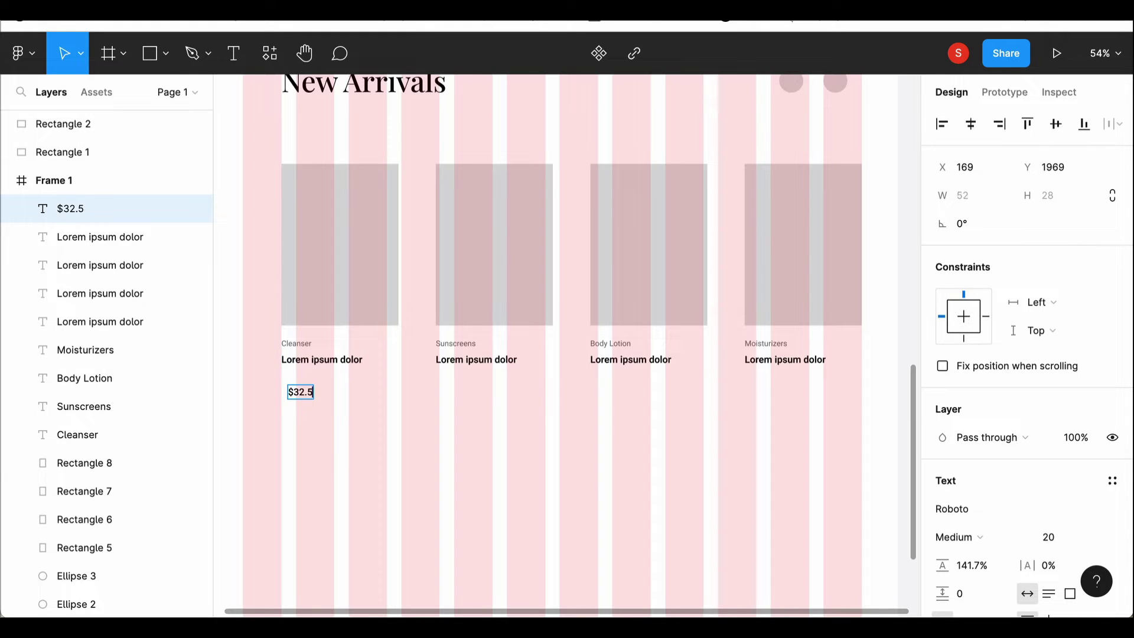
type("0")
key("Escape")
key("ctrl+d")
Copy the price under each card and change them to $24.90, $20.59 and $30.00.
left_click_drag(298, 381, 459, 385)
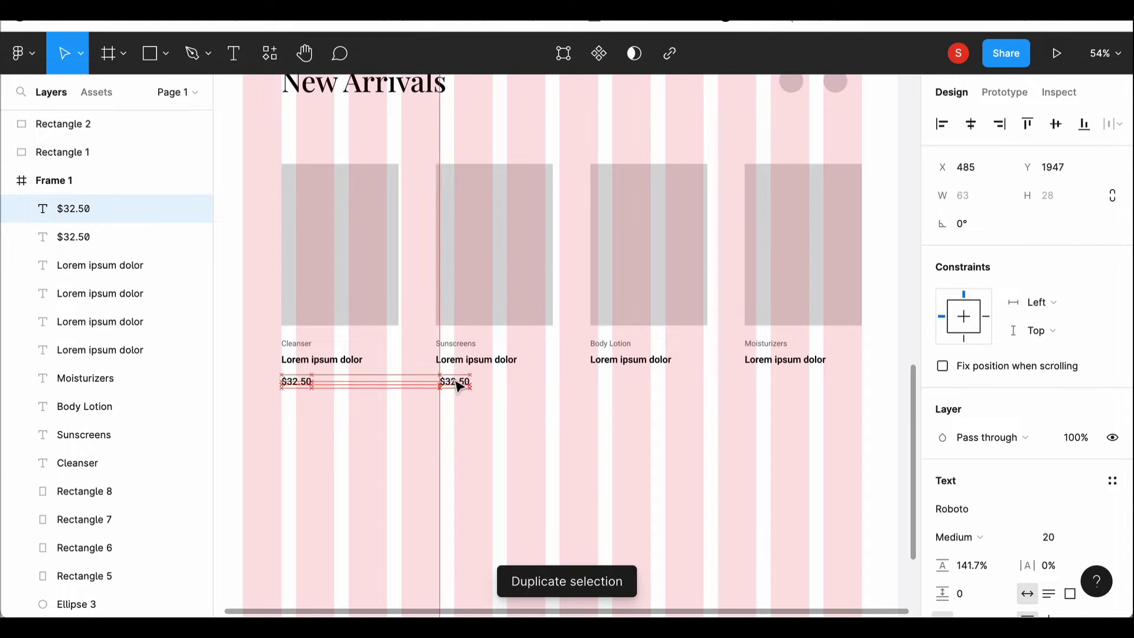
key("ctrl+d")
key("ctrl+d")
left_click(457, 387)
key("BackSpace")
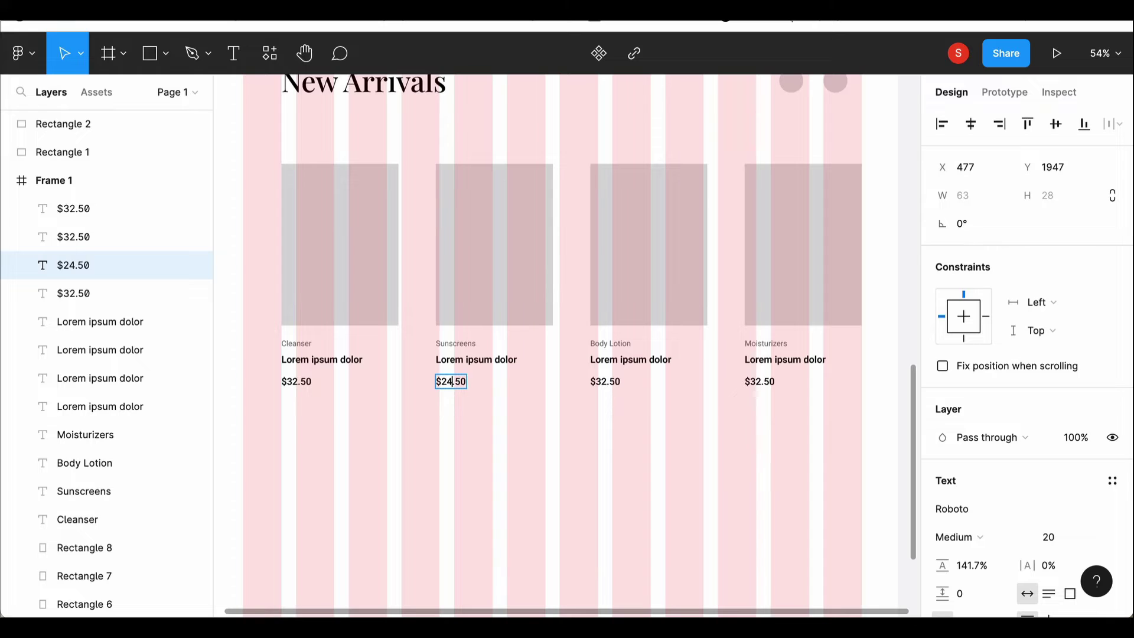
left_click(604, 382)
key("BackSpace")
key("BackSpace")
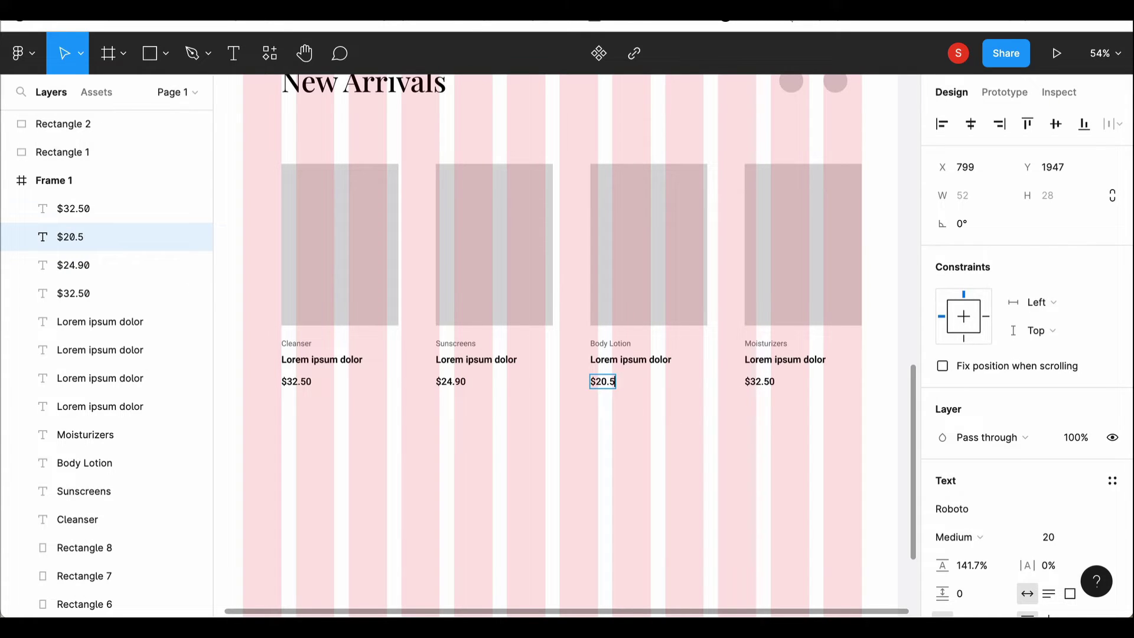
left_click(759, 384)
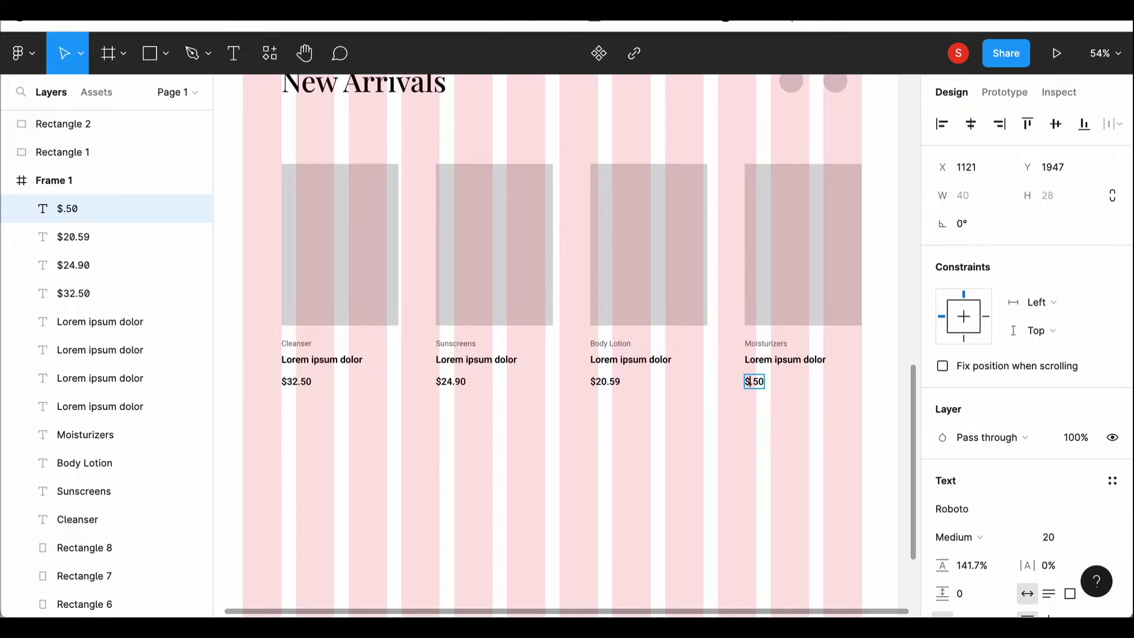
left_click(567, 516)
Insert Light-style arrow icons from the Iconly plugin.
scroll(567, 516, "up", 4)
key("ctrl+alt+p")
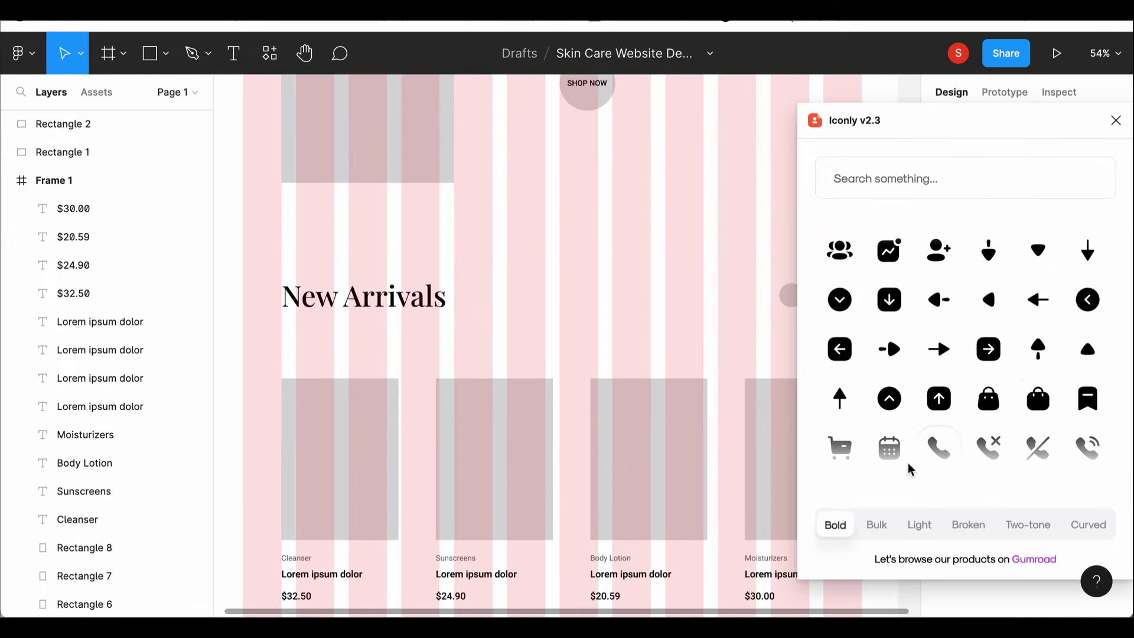
left_click(919, 524)
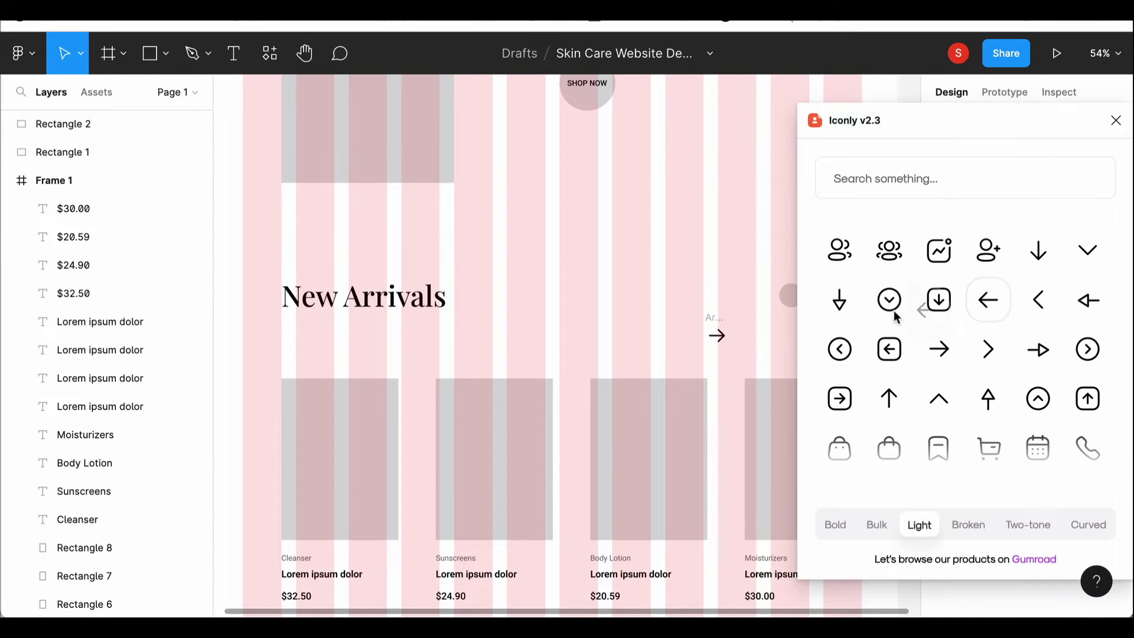
left_click(1115, 122)
Move the left arrow into the first circle and delete the leftover empty arrow frames.
left_click_drag(738, 295, 835, 294)
left_click(717, 334)
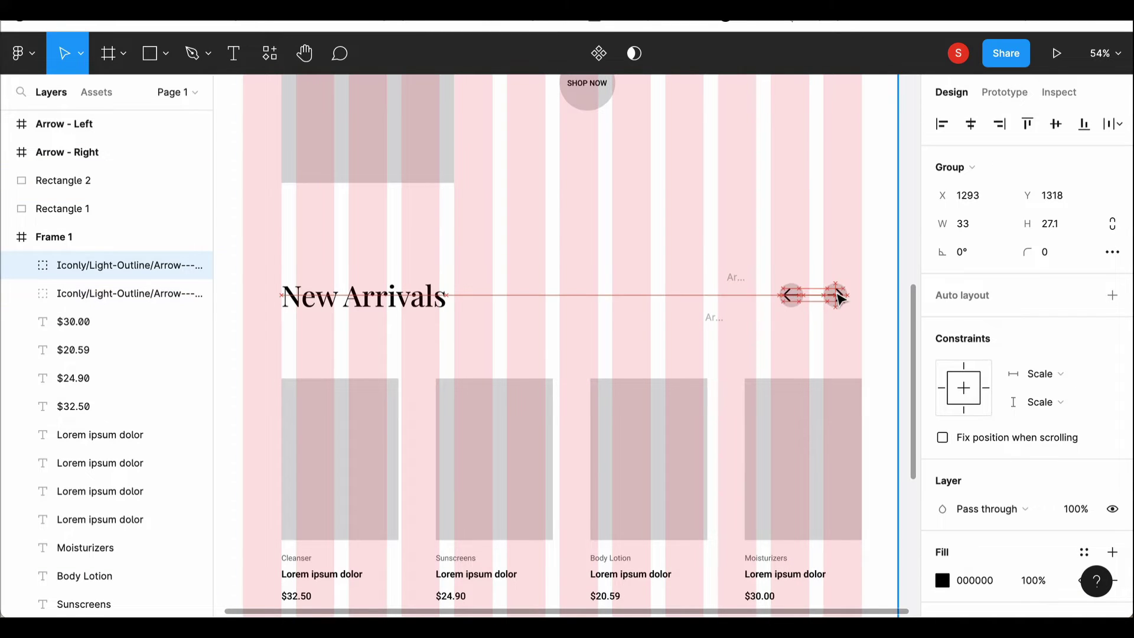
left_click(725, 330)
left_click(737, 286, "shift")
key("Delete")
scroll(809, 326, "up", 3)
left_click(784, 281)
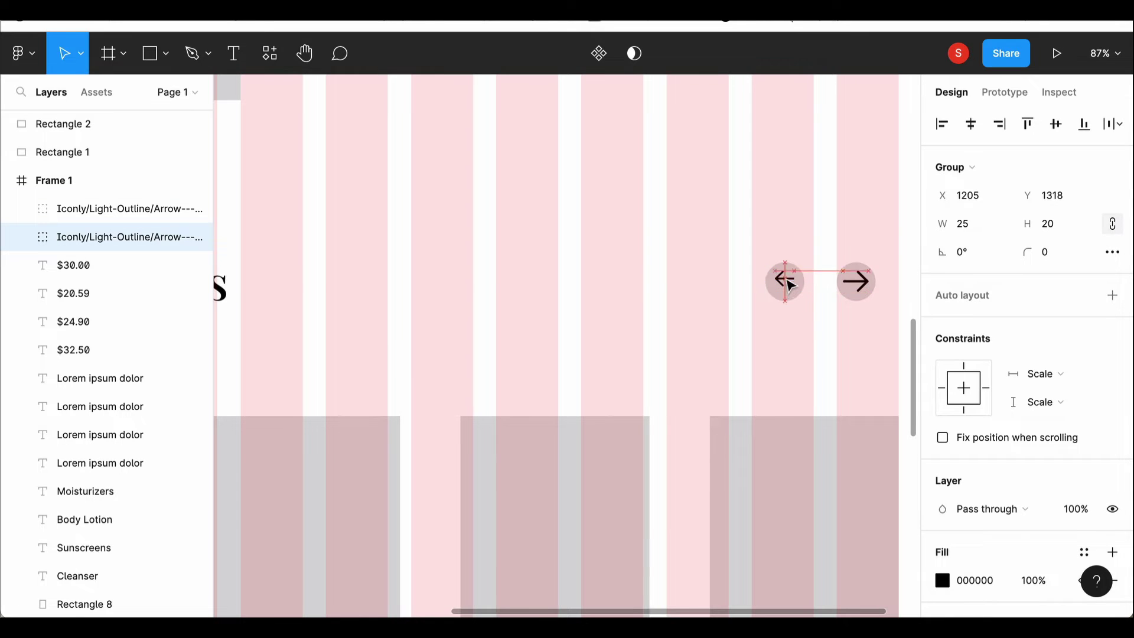
Resize the right arrow to 25×20 and center it in its circle.
left_click(118, 122)
left_click(967, 223)
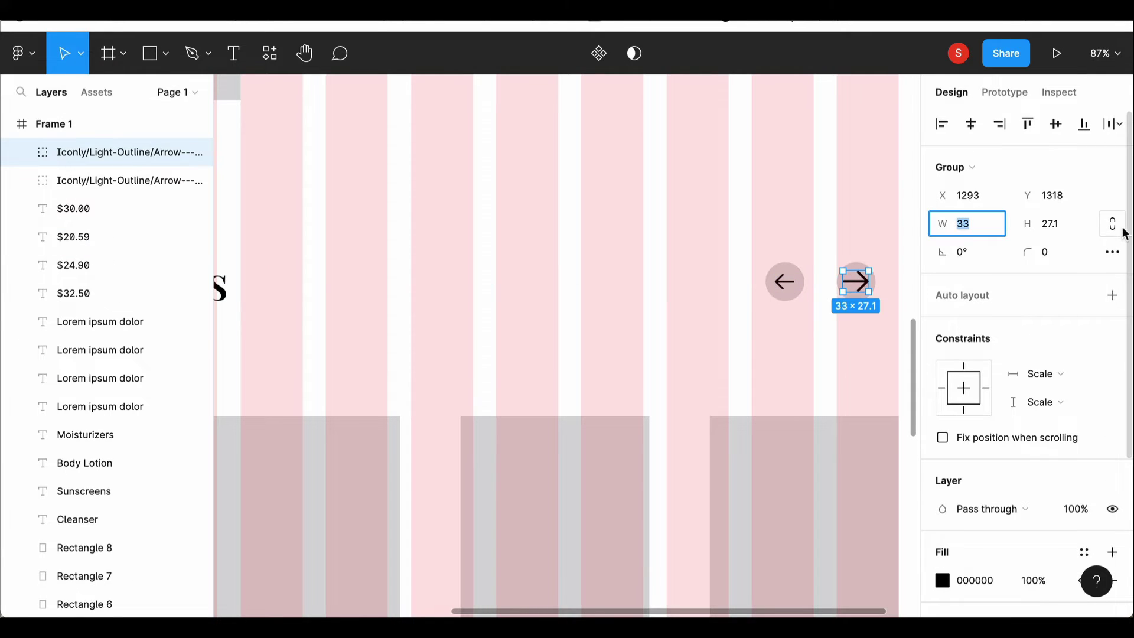
type("25")
left_click(1049, 235)
type("20")
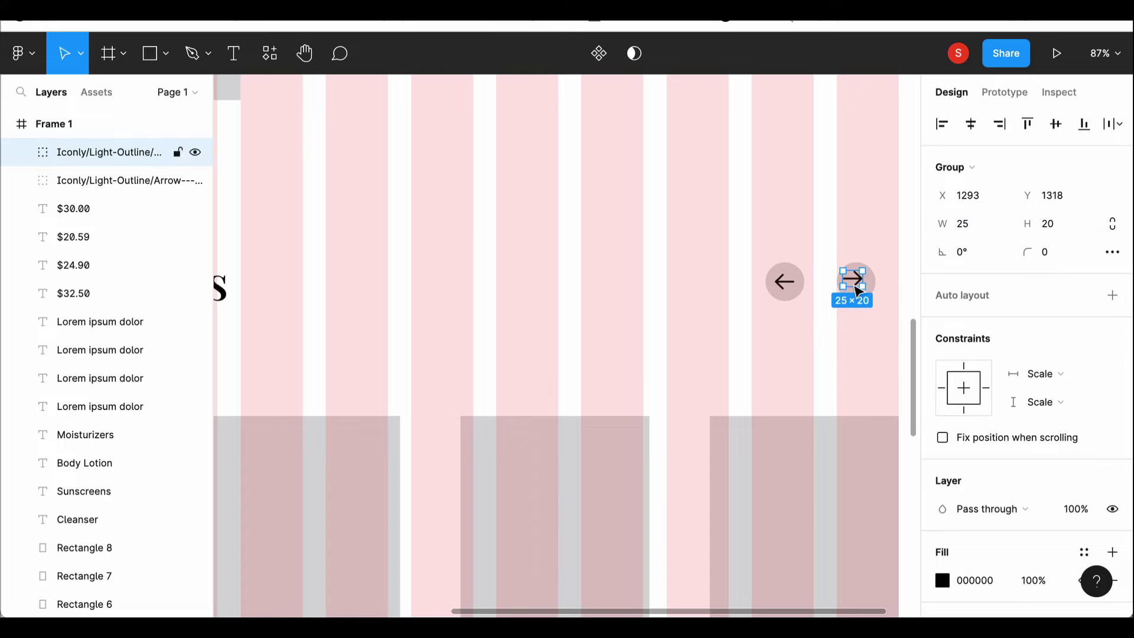
left_click_drag(854, 280, 855, 282)
left_click(808, 374)
scroll(805, 374, "down", 2, "ctrl")
scroll(805, 374, "down", 3, "ctrl")
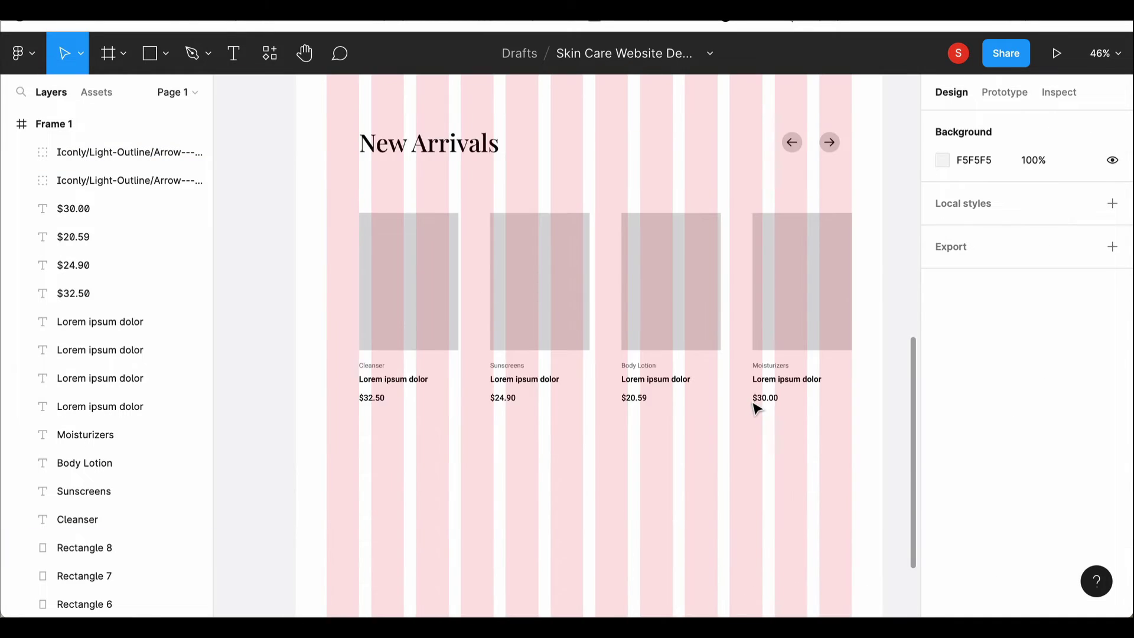
scroll(752, 405, "down", 3)
Draw a grey banner below the products stretched to both page edges.
scroll(230, 265, "down", 3)
left_click(671, 480)
scroll(670, 481, "up", 3)
scroll(393, 301, "down", 3)
key("Escape")
key("r")
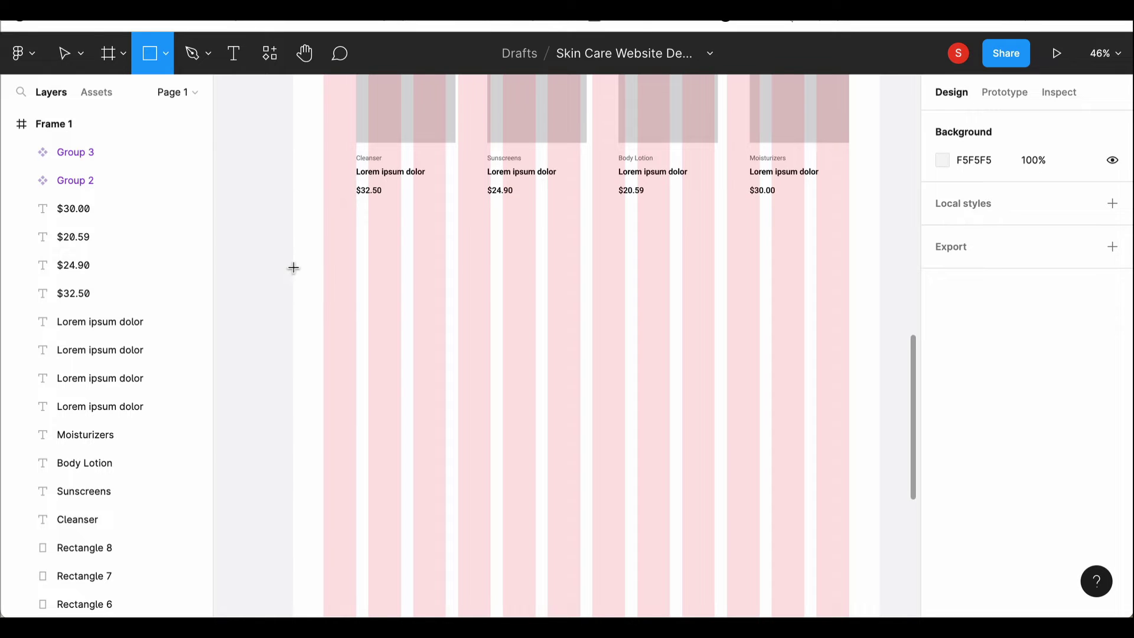
left_click_drag(323, 261, 849, 473)
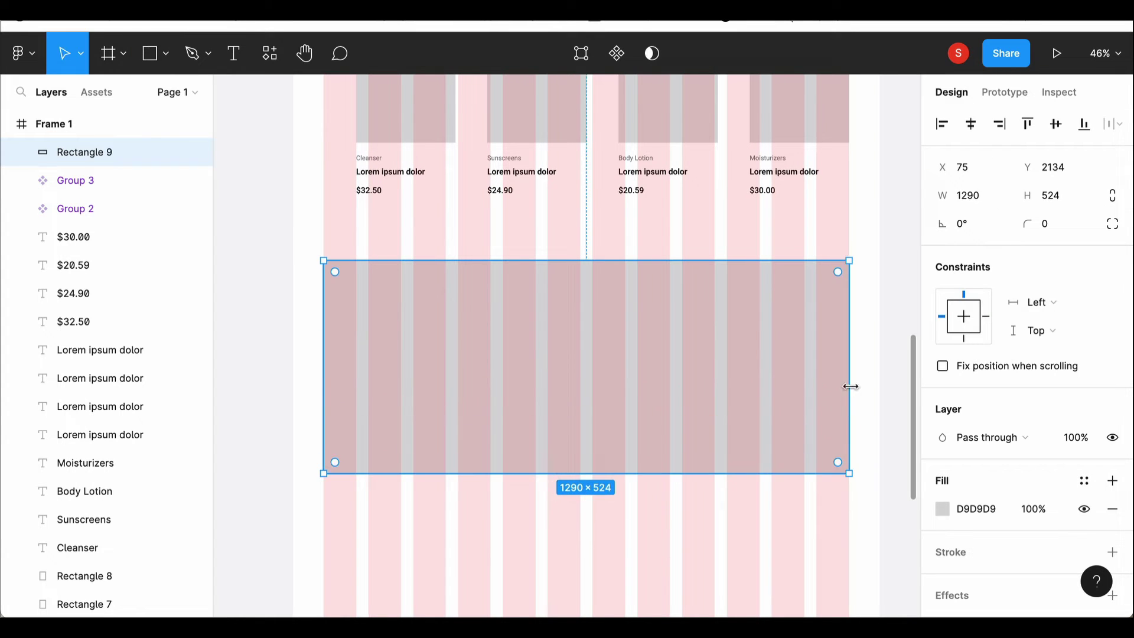
left_click_drag(850, 387, 879, 386)
left_click_drag(323, 356, 293, 357)
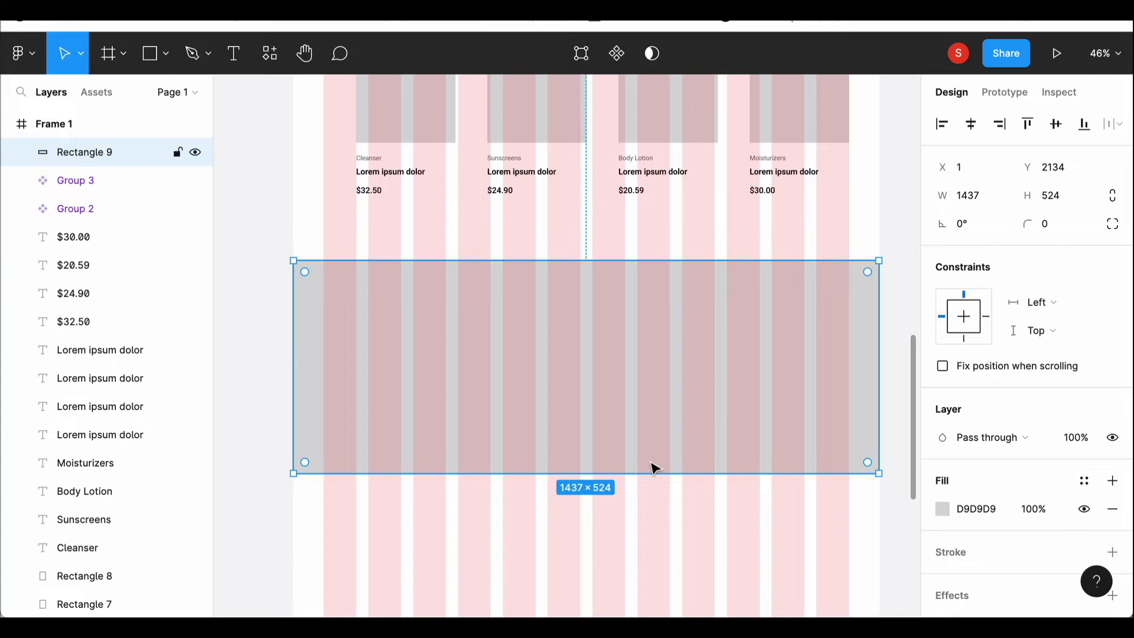
left_click_drag(654, 469, 622, 562)
Add two inner rectangles, the copy sized 326×272, both filled white FFFFFF.
scroll(661, 189, "down", 3)
key("r")
mouse_move(682, 180)
left_mouse_down()
mouse_move(711, 301)
mouse_move(850, 379)
mouse_move(849, 367)
left_mouse_up()
mouse_move(682, 271)
left_mouse_down()
mouse_move(669, 271)
mouse_move(626, 380)
mouse_move(394, 425)
left_mouse_up()
key("ctrl+d")
mouse_move(416, 279)
left_mouse_down()
mouse_move(406, 379)
mouse_move(405, 370)
left_mouse_up()
left_click_drag(501, 392, 456, 405)
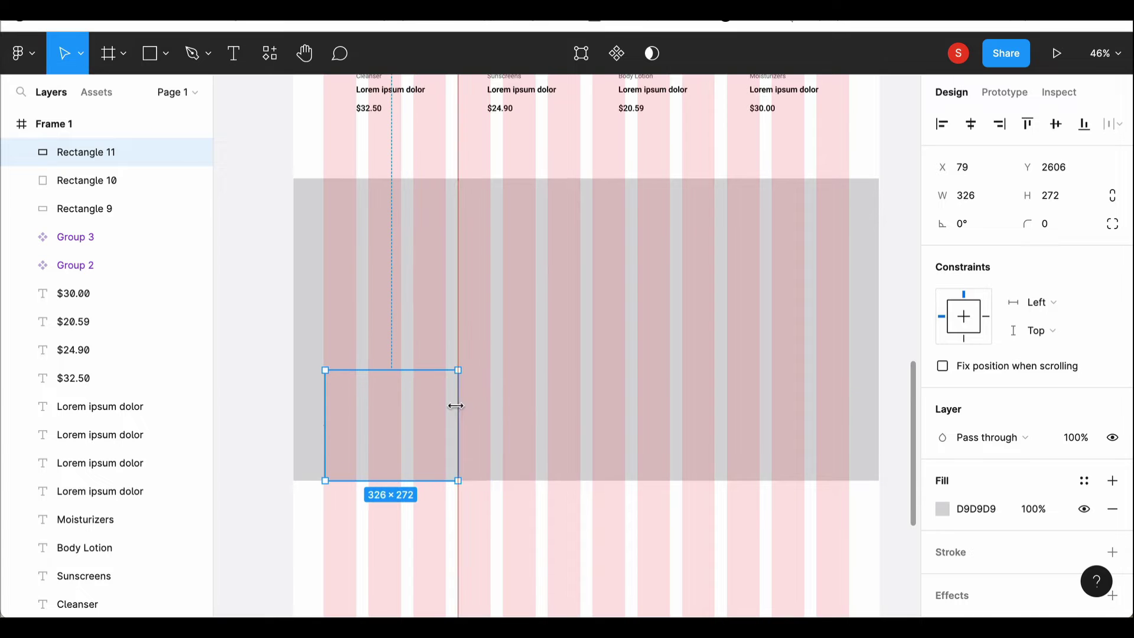
left_click(762, 283, "shift")
scroll(762, 283, "up", 2)
left_click(793, 533)
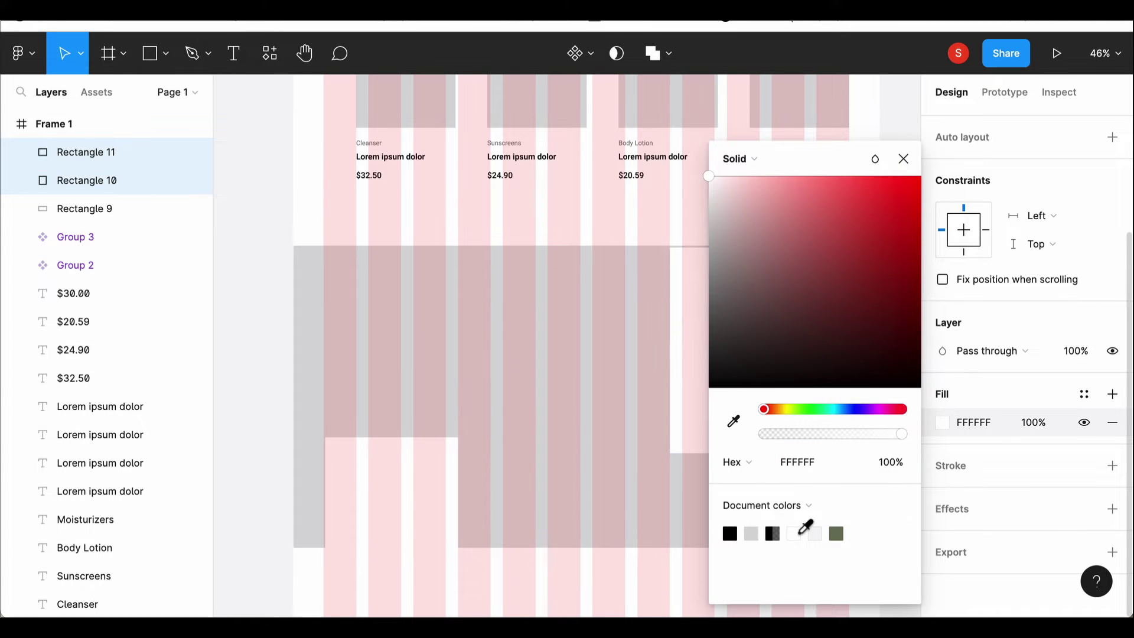
Add a 'New Look' heading text on the banner.
left_click(903, 158)
scroll(488, 374, "down", 3)
key("t")
left_click(359, 210)
type("New Look")
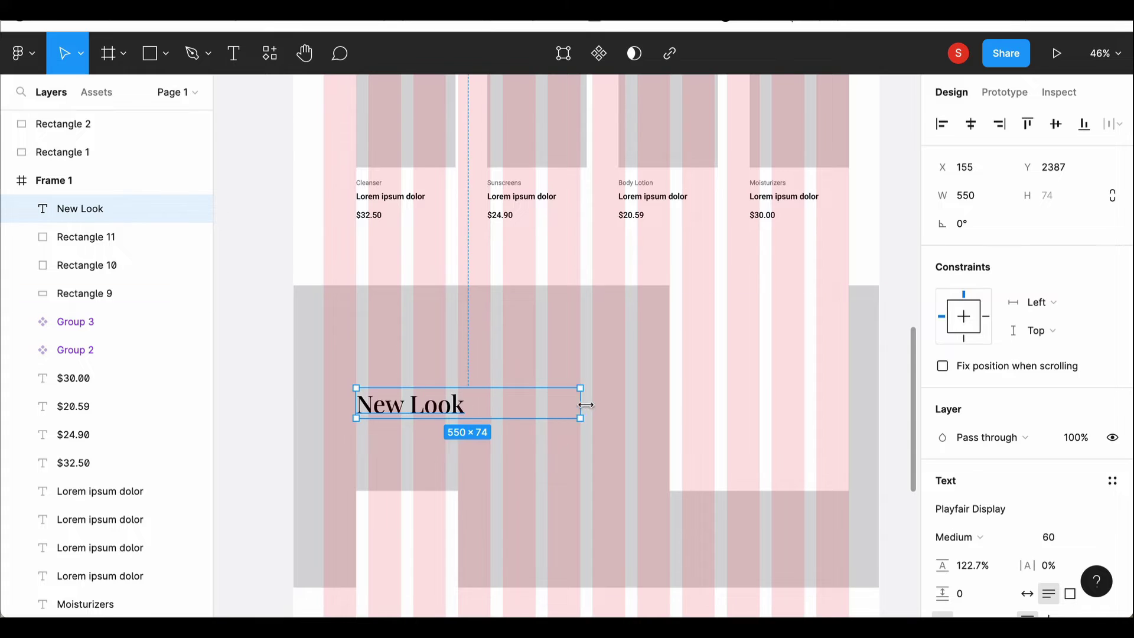
Copy the heading below as 'New Appearance', widened onto one line.
mouse_move(581, 404)
left_mouse_down()
mouse_move(466, 405)
mouse_move(475, 446)
left_mouse_up()
double_click(475, 445)
type("New Appearance")
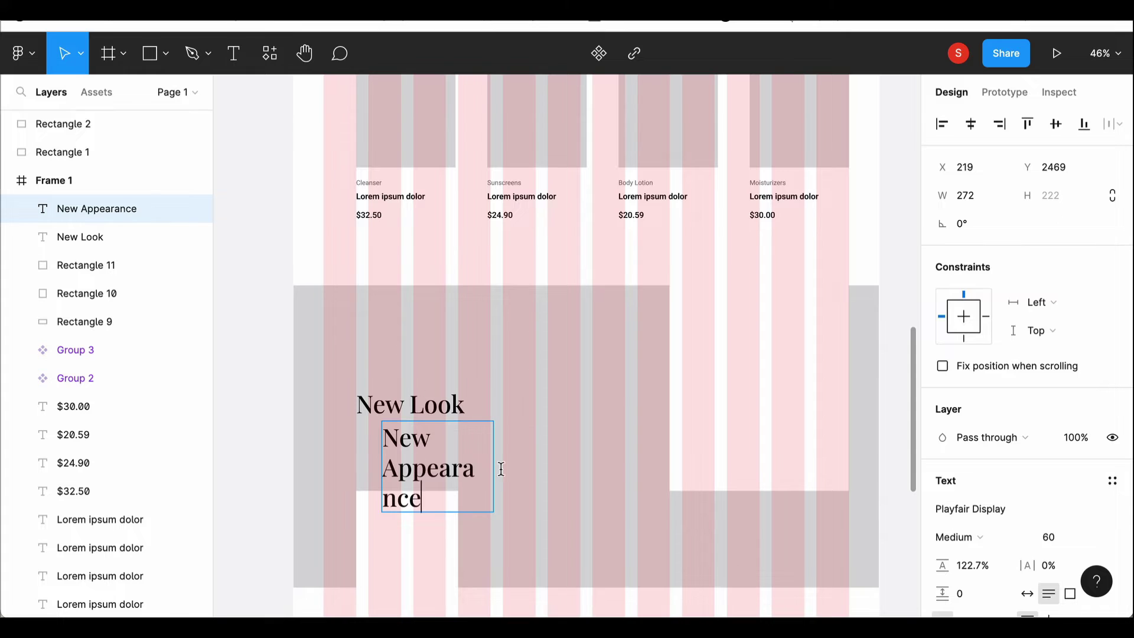
key("Escape")
left_click_drag(494, 468, 569, 462)
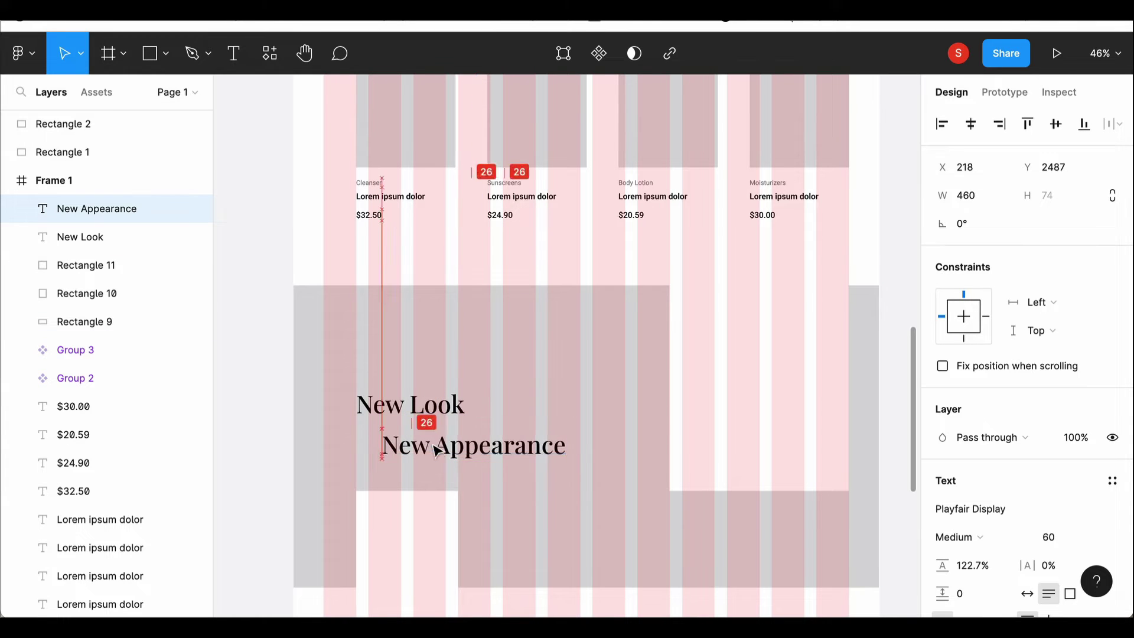
Paste a lorem ipsum placeholder paragraph into a new text box on the banner.
left_click(615, 499)
key("t")
left_click(526, 440)
scroll(527, 441, "down", 1)
left_click(957, 537)
key("Escape")
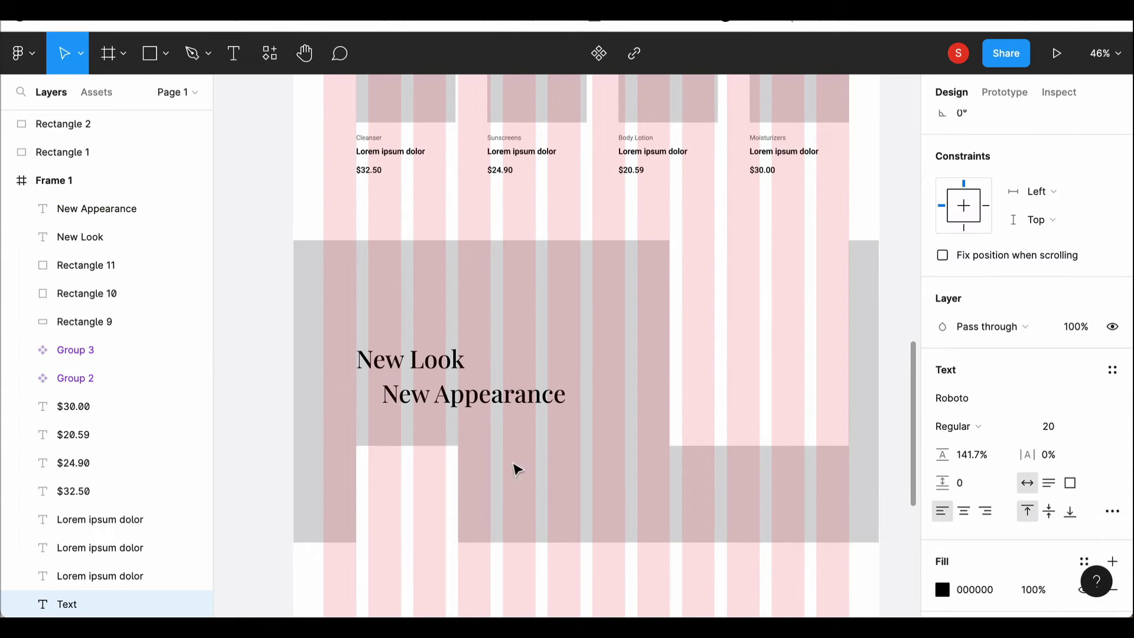
type("Lorem ipsum dolor sit amet. Et iste sint ea autem recusandae id numquam nesciunt et omnis rerum")
scroll(520, 469, "up", 2)
scroll(515, 495, "up", 1)
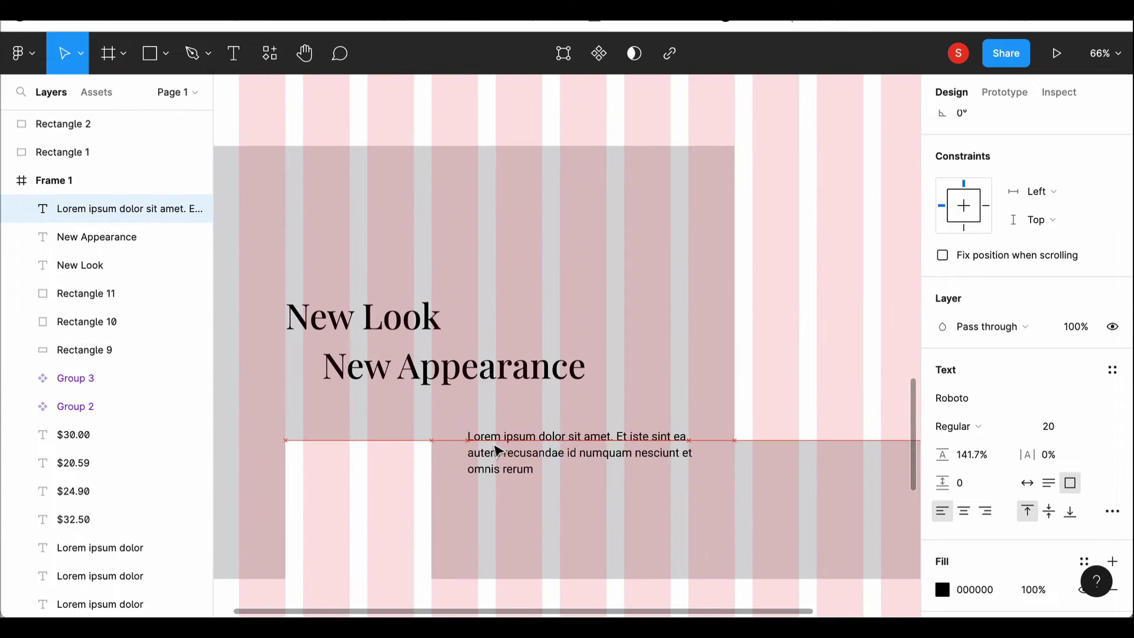
scroll(461, 390, "down", 1)
left_click(278, 254)
Draw a circle below the paragraph with the Ellipse tool.
key("r")
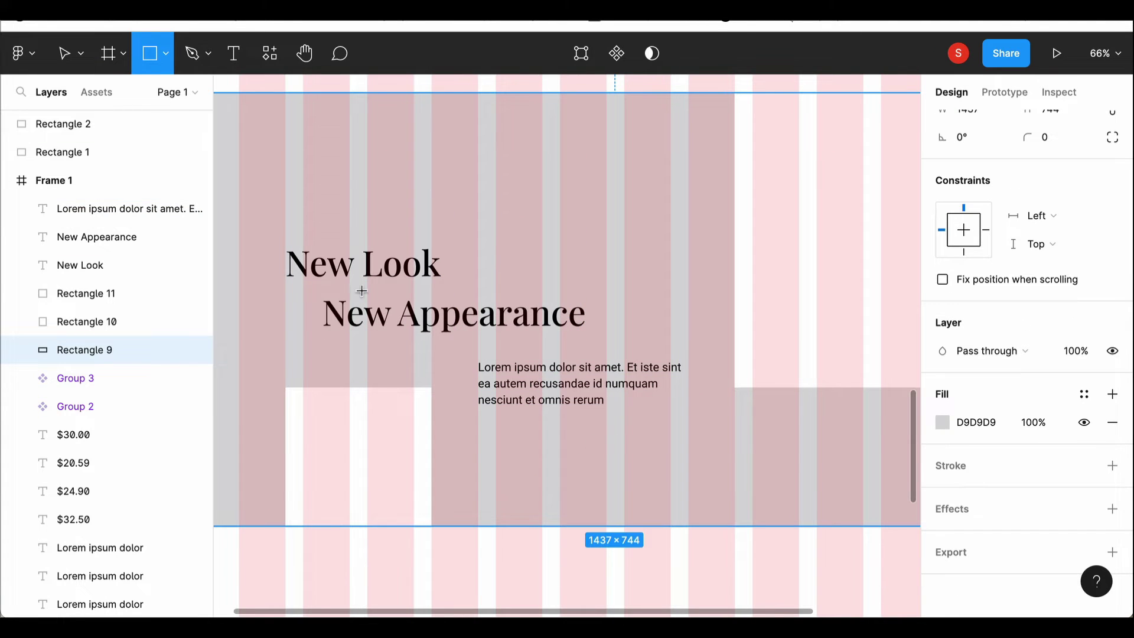
left_click(166, 53)
left_click(100, 157)
left_click(547, 406)
left_click_drag(577, 436, 589, 467)
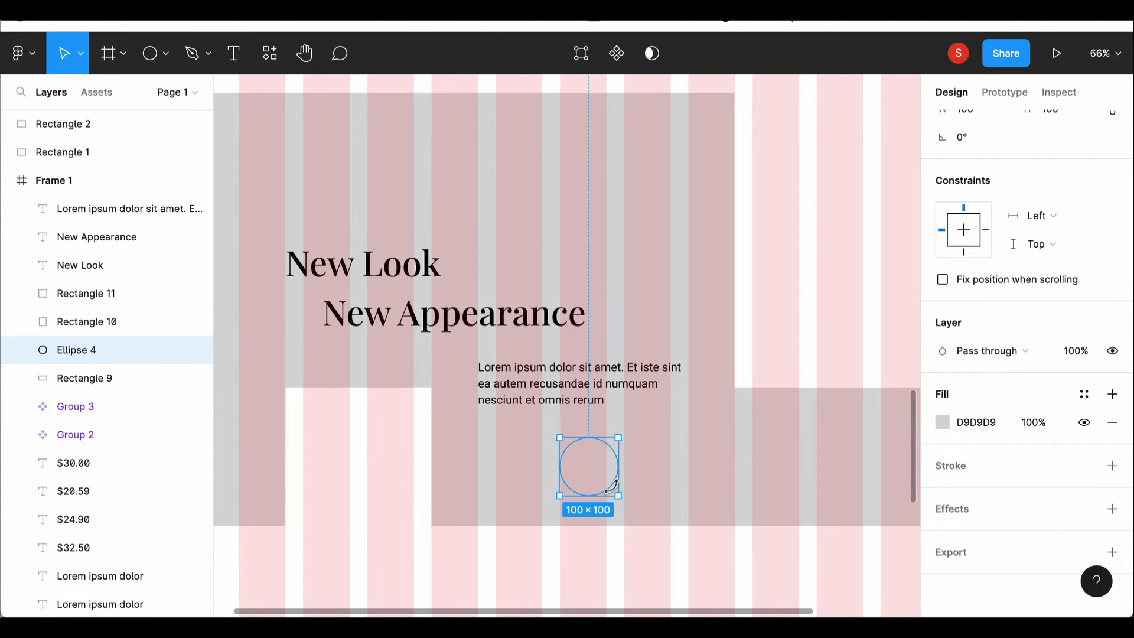
Add a 'Read More' label on the circle and group the two together.
key("t")
left_click(577, 468)
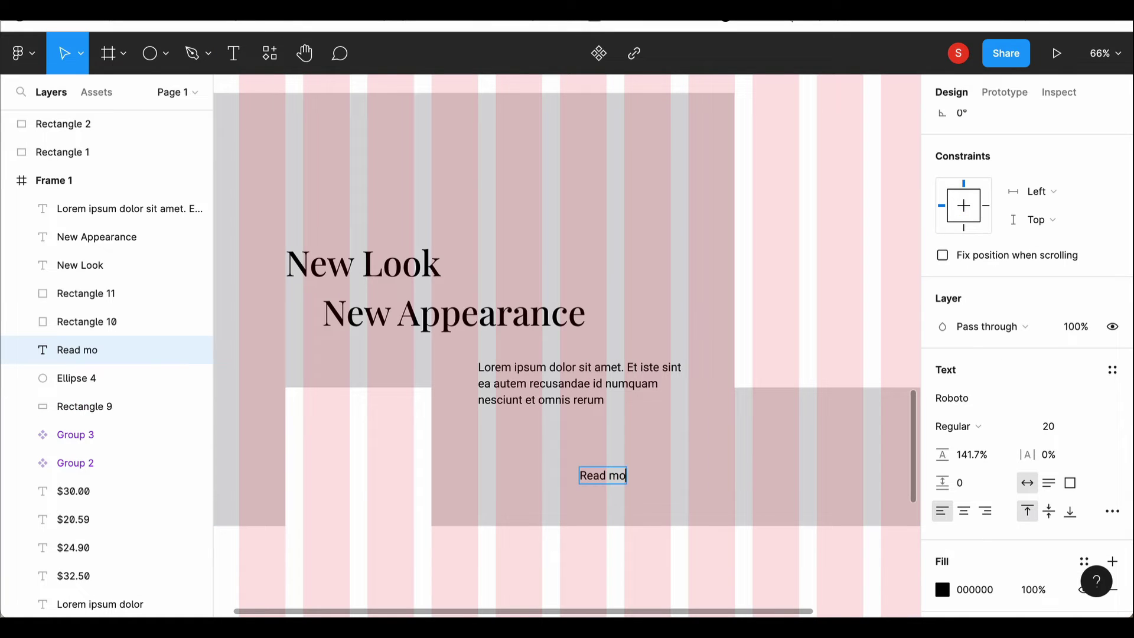
type("More")
left_click(601, 482)
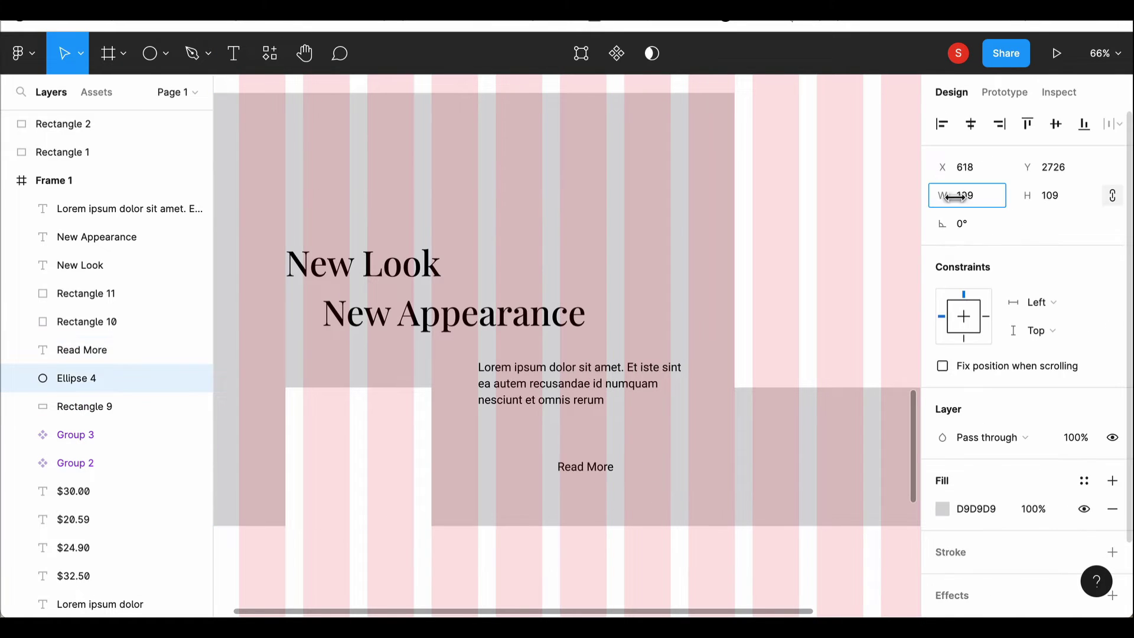
left_click(588, 468, "shift")
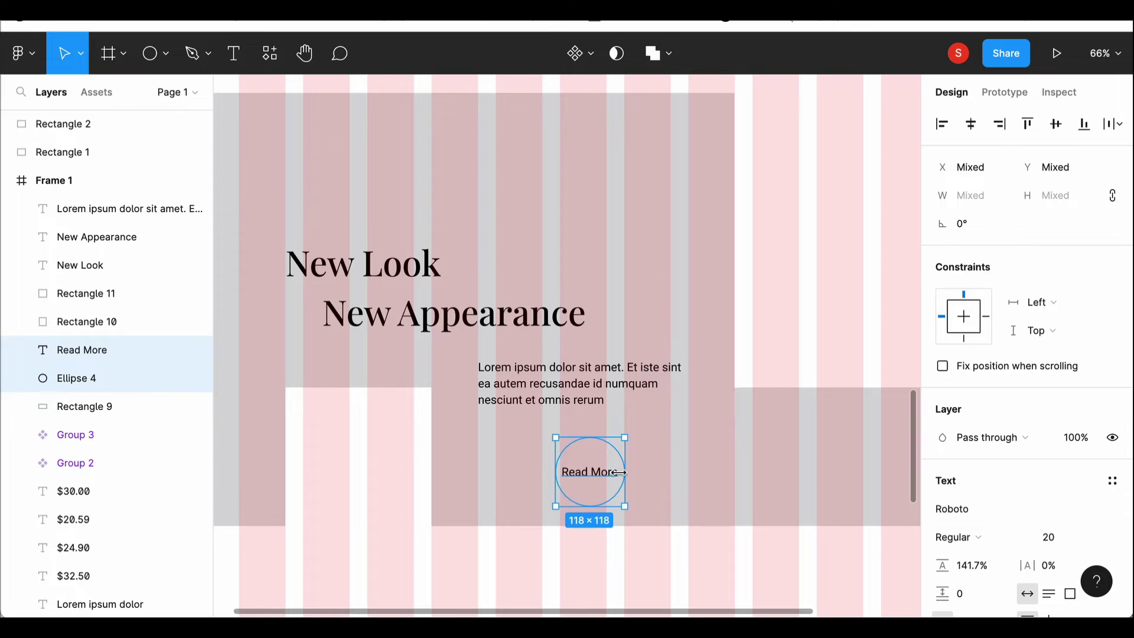
key("ctrl+g")
Check the section background and white placeholder box, then deselect everything.
left_click(678, 476)
scroll(679, 476, "down", 3)
left_click(417, 539)
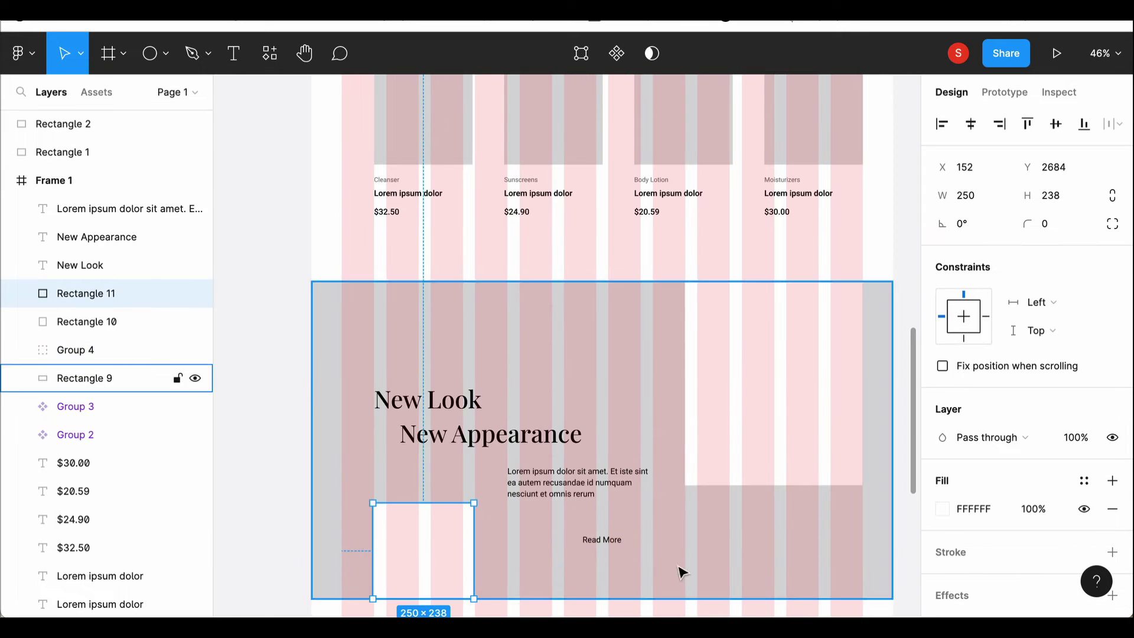
left_click(689, 601)
scroll(693, 539, "down", 2)
scroll(696, 536, "down", 4)
Draw a full-width rectangle for the new Testimonials section.
scroll(699, 534, "down", 3)
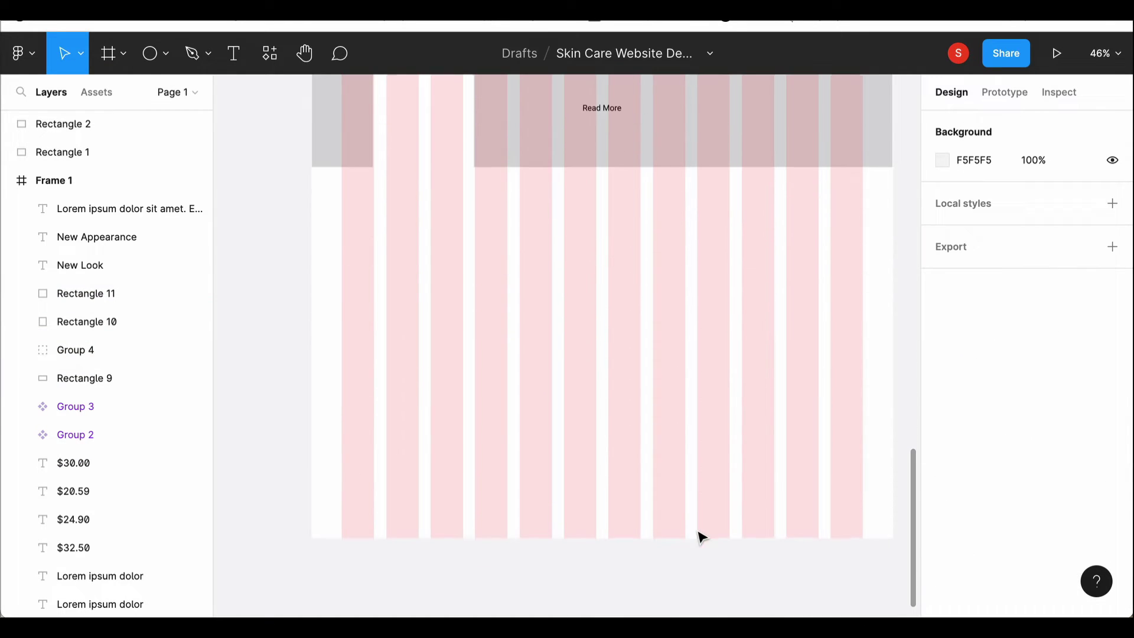
scroll(699, 533, "down", 2)
left_click(166, 54)
left_click(136, 94)
left_click_drag(312, 237, 875, 399)
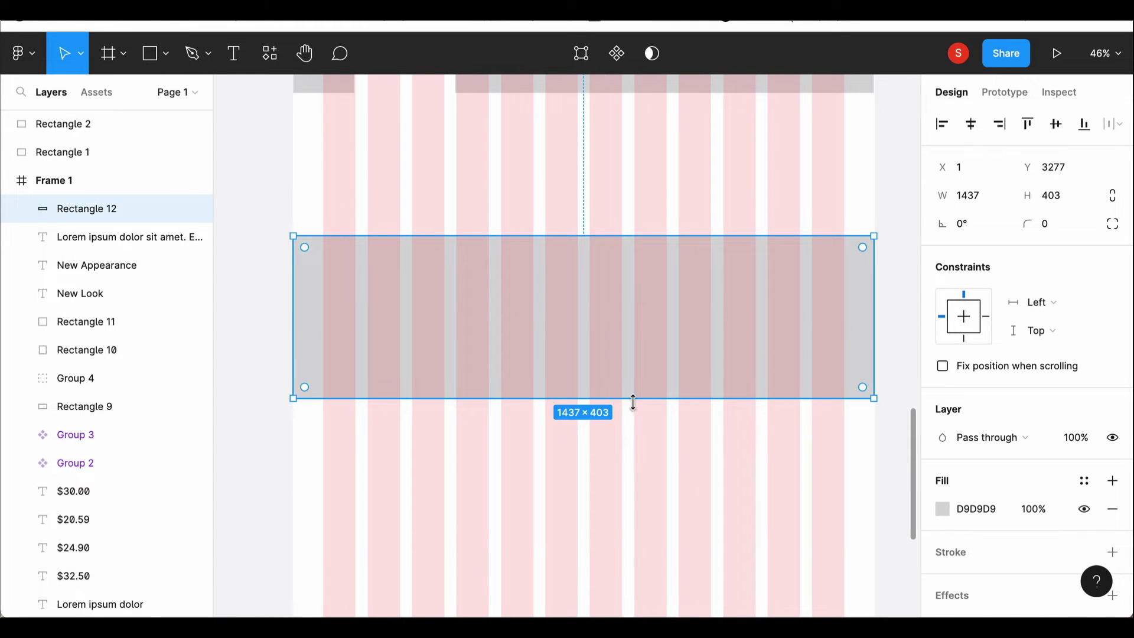
left_click_drag(633, 402, 676, 513)
scroll(685, 508, "down", 3)
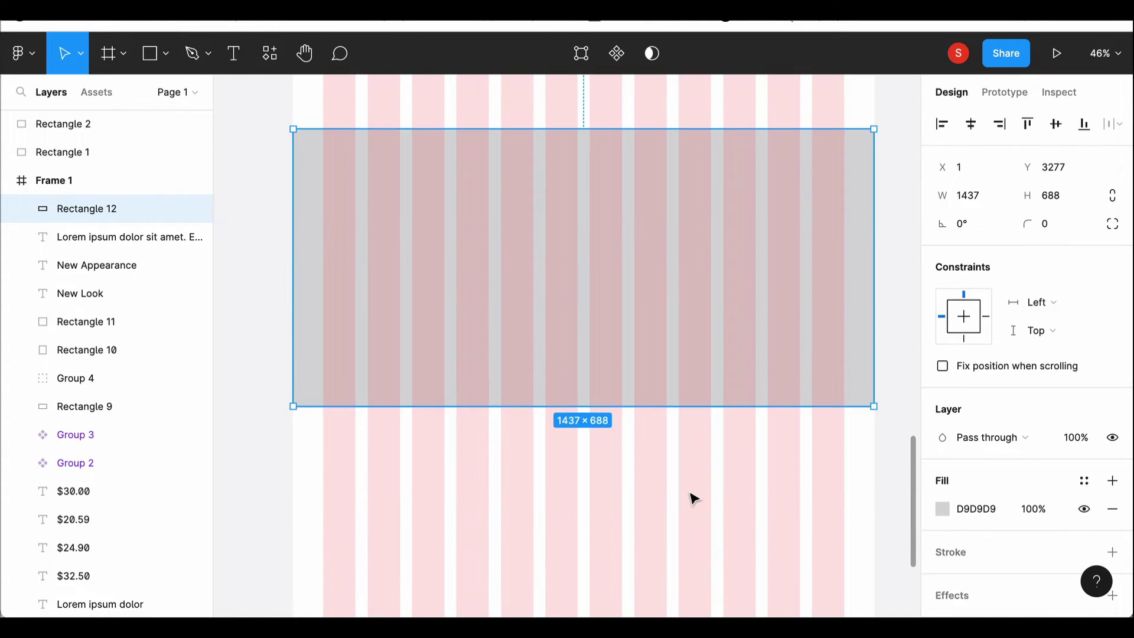
Add a 'Testimonials' heading in Playfair Display Medium 60 at the section's top centre.
left_click(235, 59)
scroll(526, 289, "up", 3)
left_click(453, 272)
left_click(1013, 509)
type("Playfair Display")
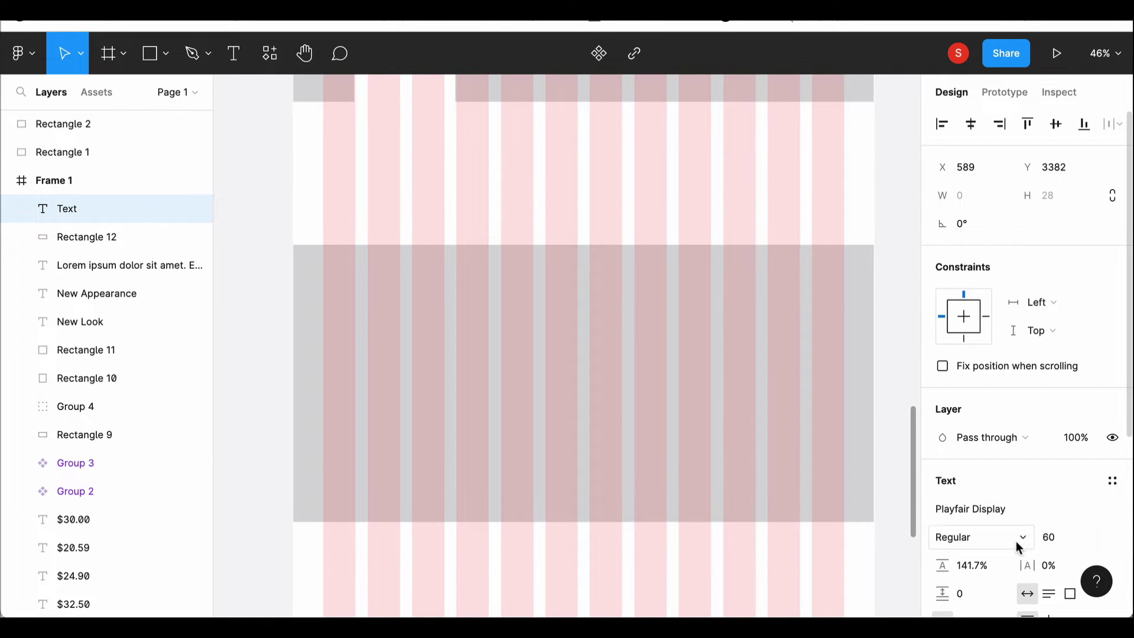
left_click(1018, 546)
left_click(975, 561)
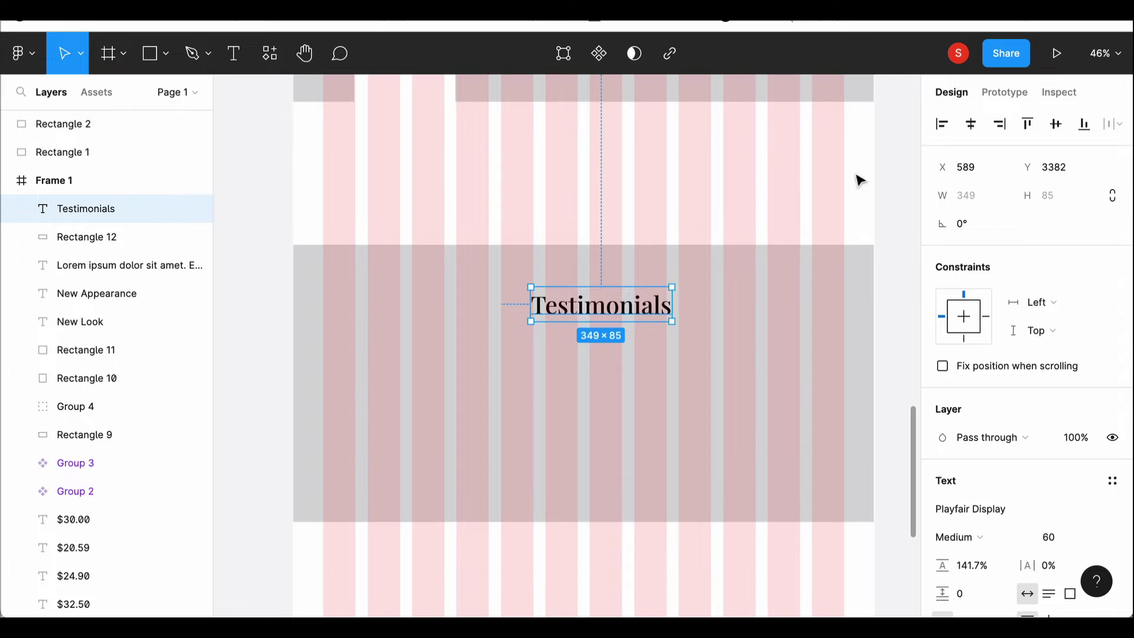
left_click_drag(609, 306, 592, 298)
Paste a lorem ipsum paragraph under the heading and narrow it to wrap.
left_click(532, 354)
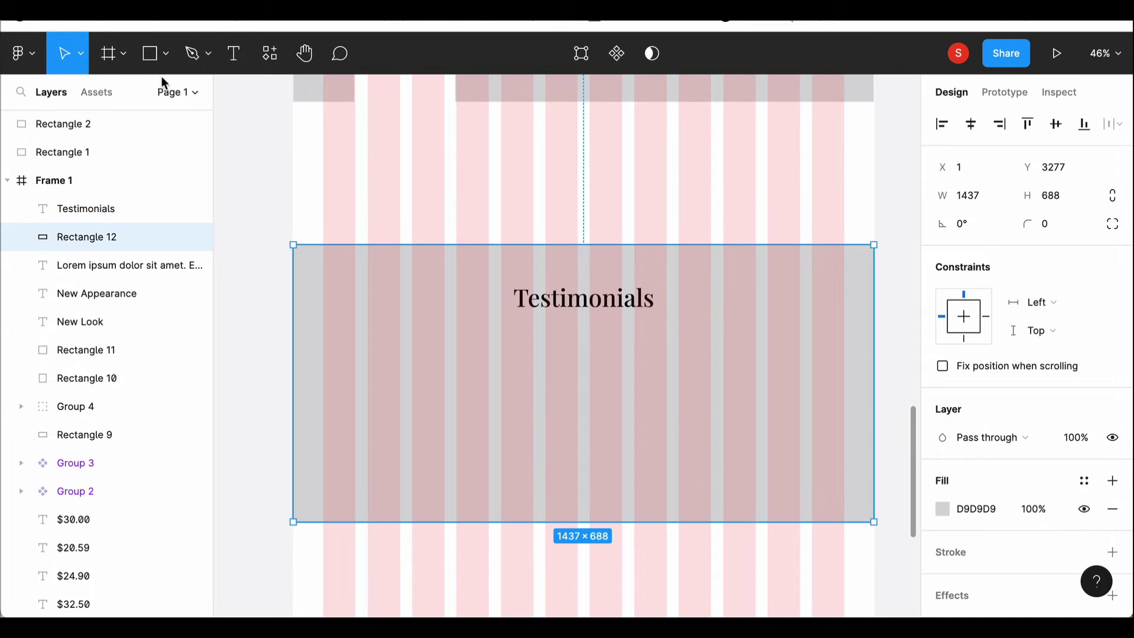
left_click(591, 425)
left_click(995, 517)
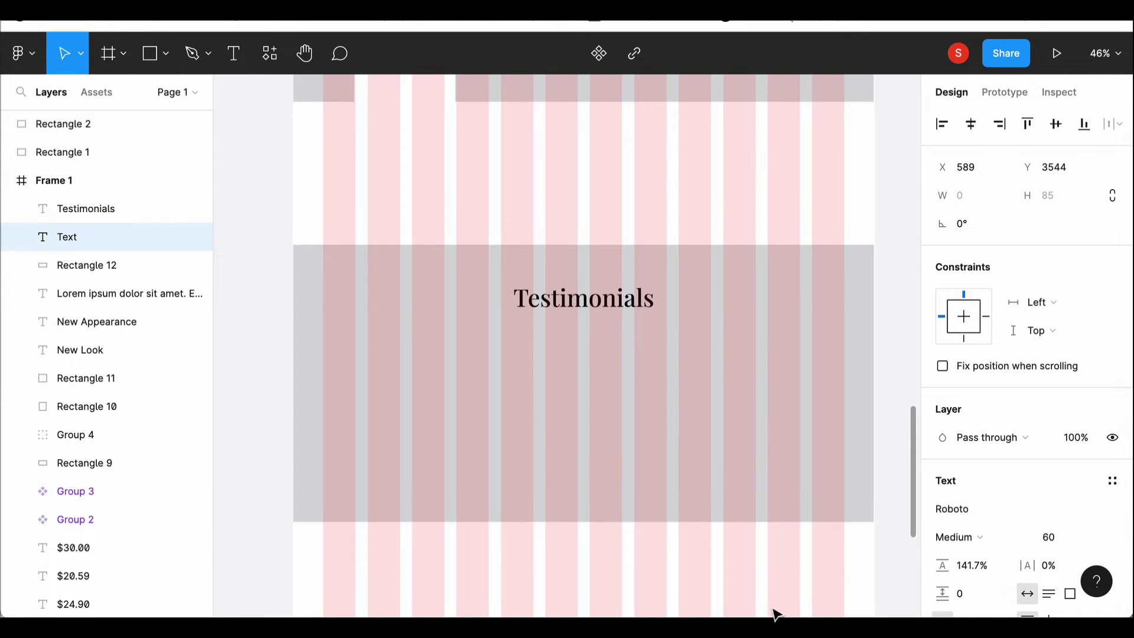
key("ctrl+v")
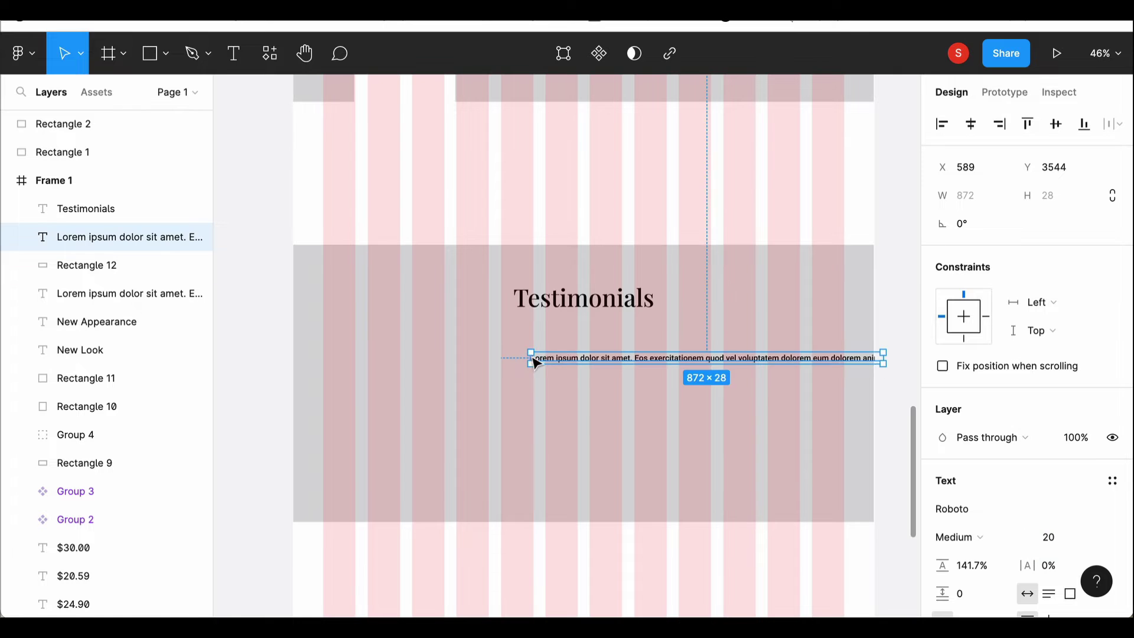
left_click_drag(534, 361, 712, 362)
left_click_drag(794, 362, 581, 346)
Make the paragraph two even lines, centred near the heading, in Regular weight.
scroll(592, 430, "up", 5)
left_click_drag(735, 236, 760, 236)
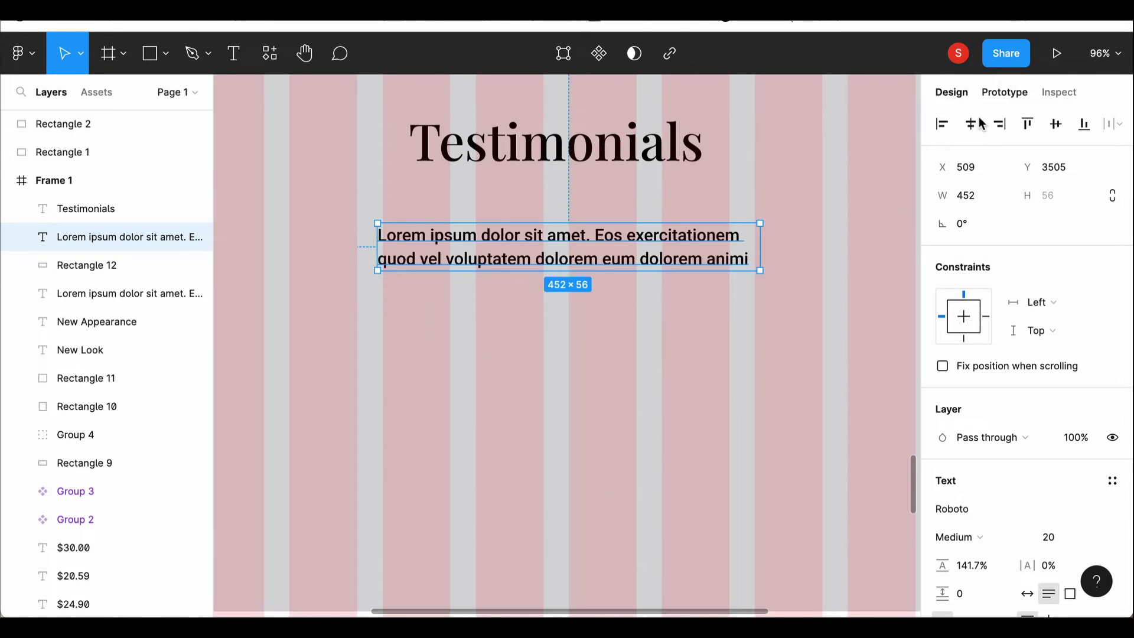
left_click(980, 121)
left_click_drag(596, 237, 596, 218)
scroll(994, 494, "down", 2)
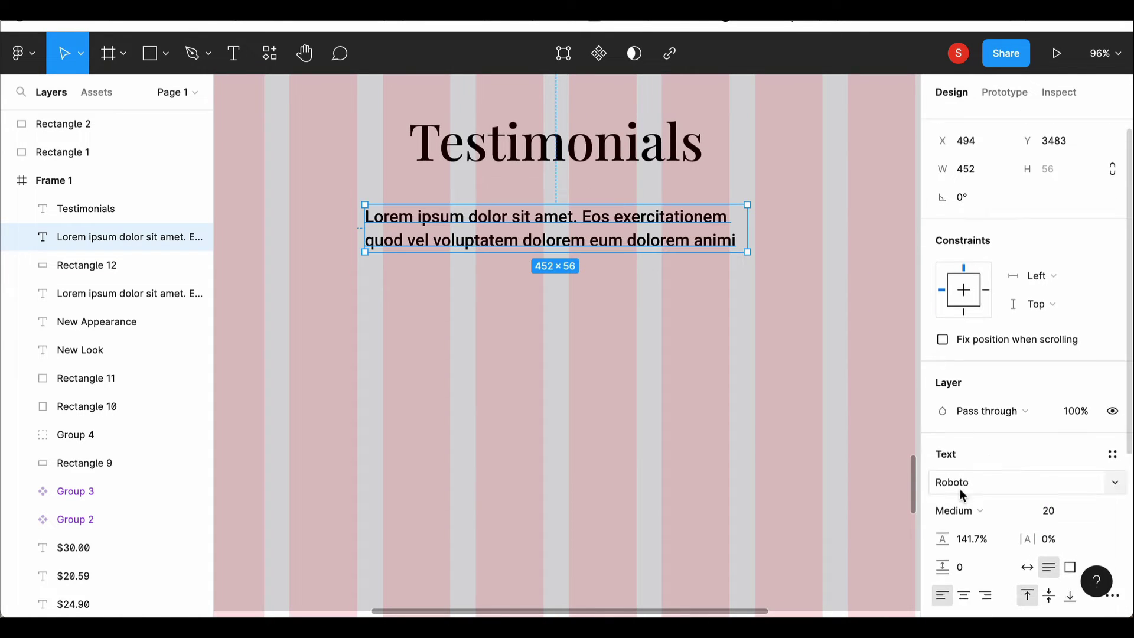
key("Return")
left_click(959, 490)
left_click(990, 468)
Move the left and right arrow icons out of their frame, level with each other.
key("Escape")
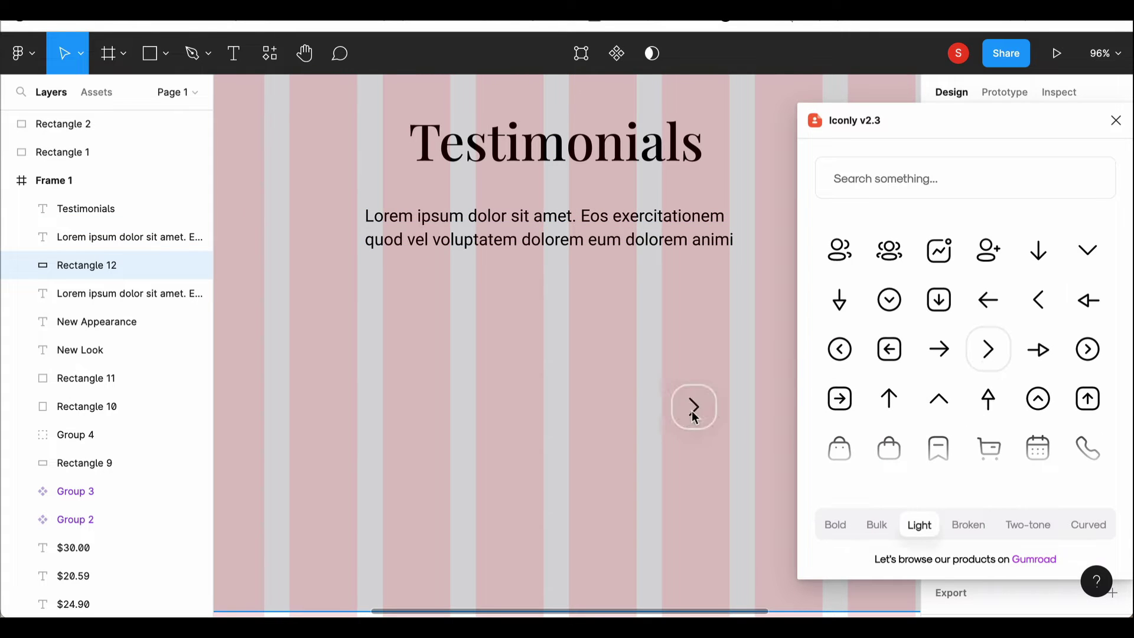
left_click(1115, 121)
left_click_drag(512, 382, 443, 333)
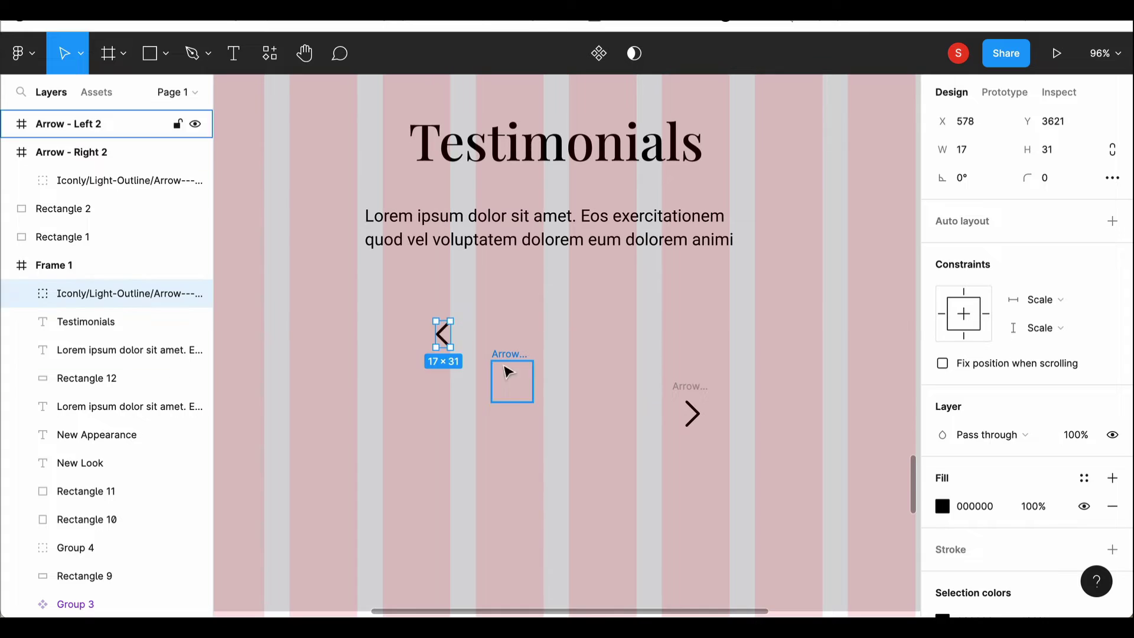
left_click_drag(692, 413, 621, 338)
Group the two arrows and centre the pair horizontally under the intro.
left_click(442, 347)
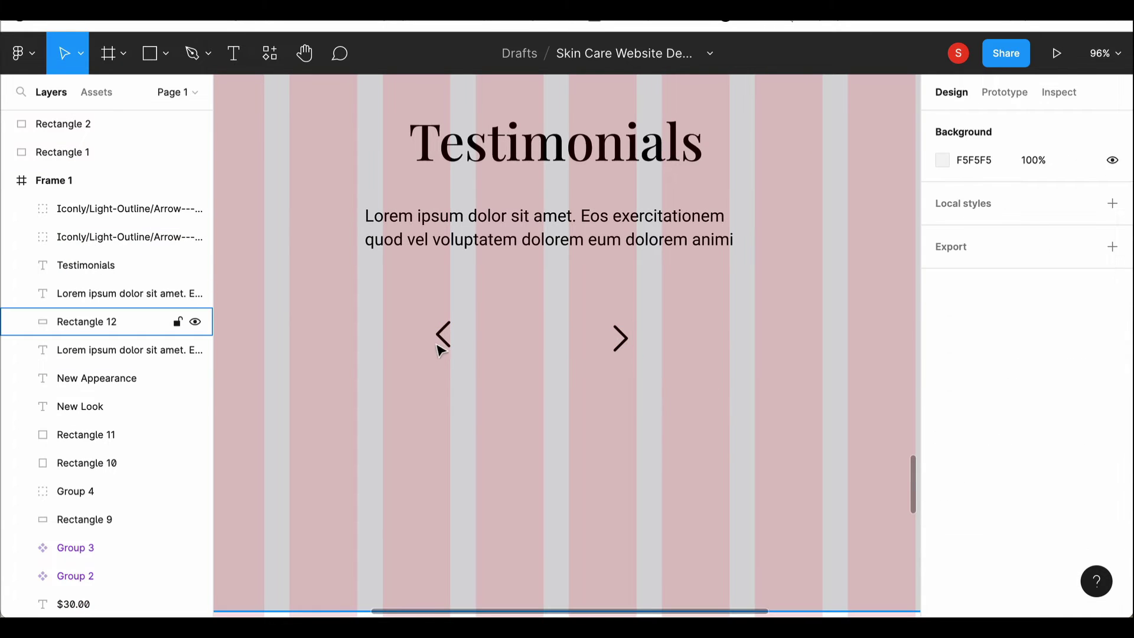
left_click(621, 336, "shift")
key("ctrl+g")
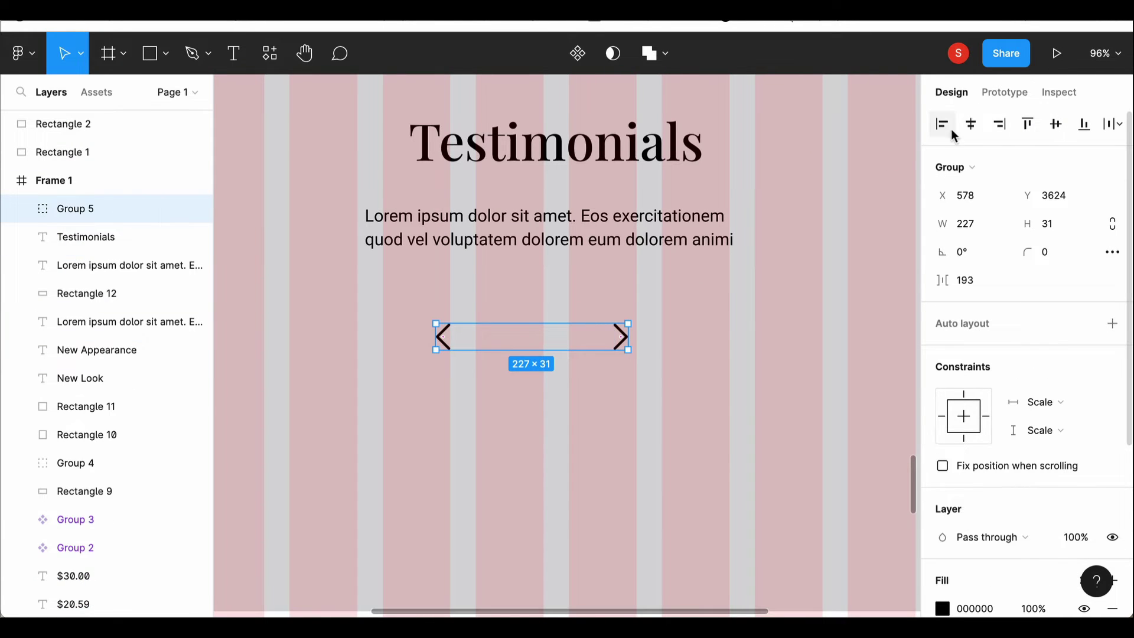
left_click(970, 123)
left_click_drag(555, 344, 555, 355)
scroll(632, 408, "down", 3)
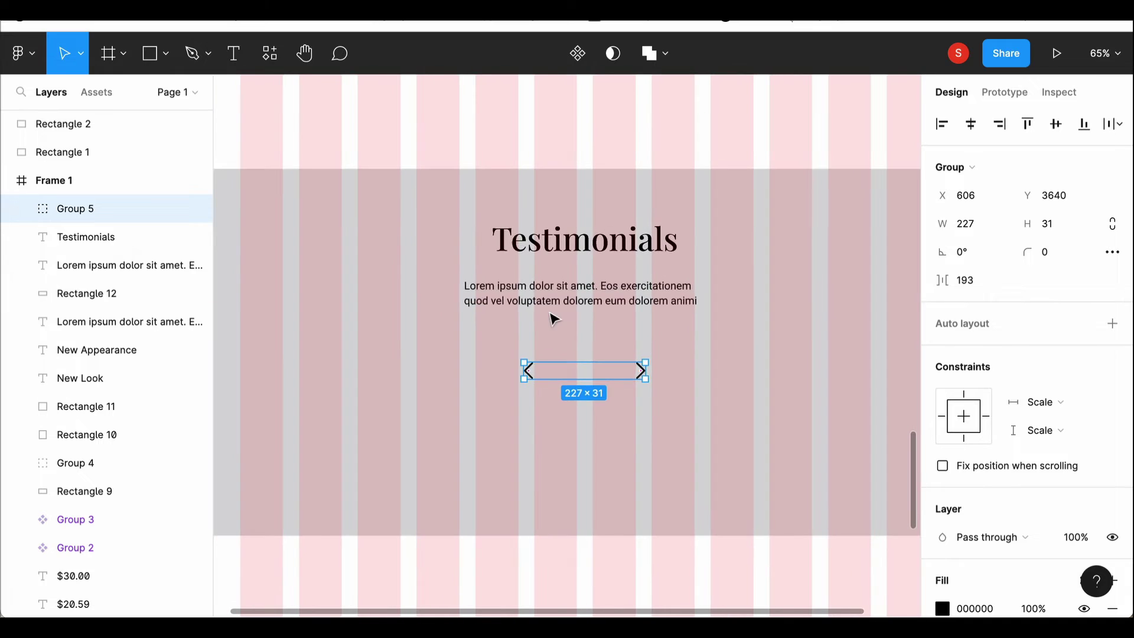
Draw a circle placeholder above the arrow pair.
key("r")
left_click(166, 53)
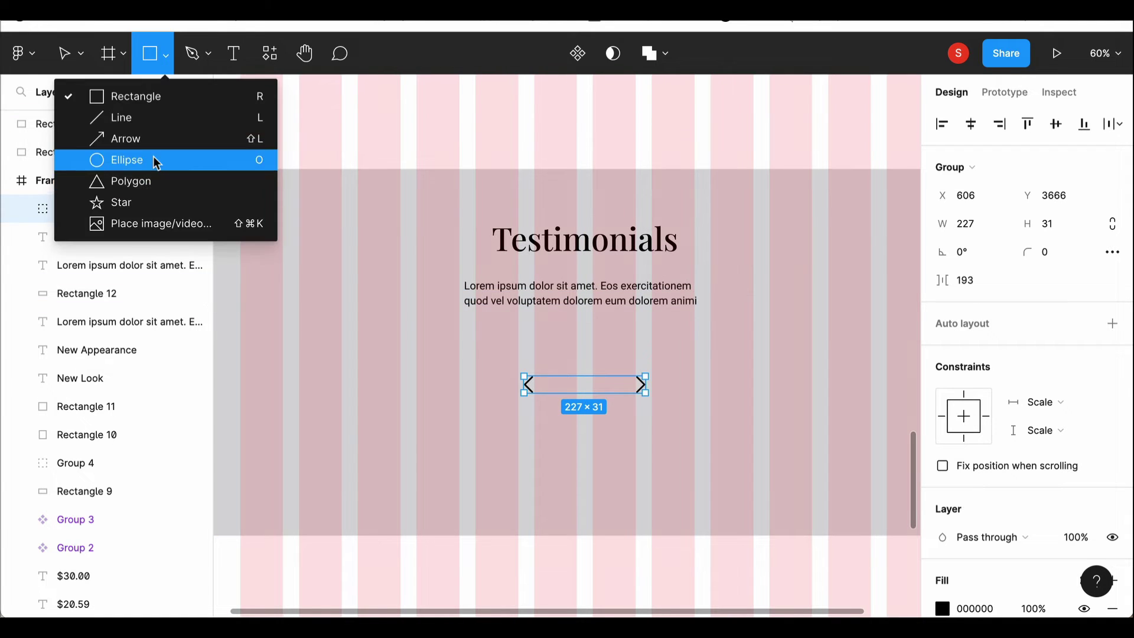
left_click(152, 159)
left_click_drag(567, 335, 634, 373)
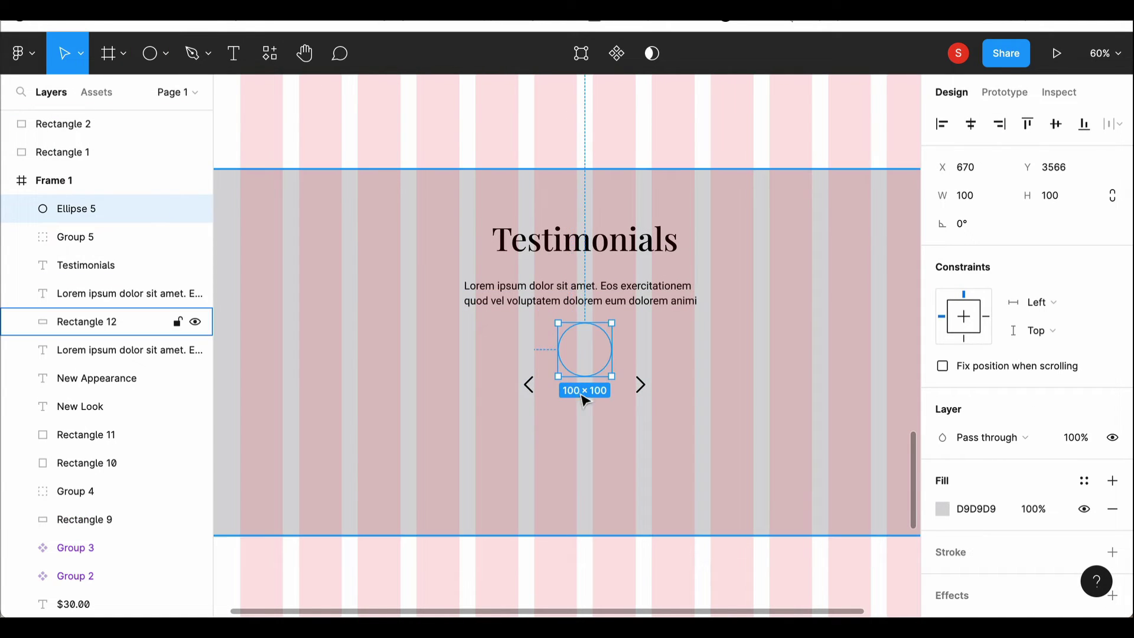
left_click(573, 393)
left_click(577, 400)
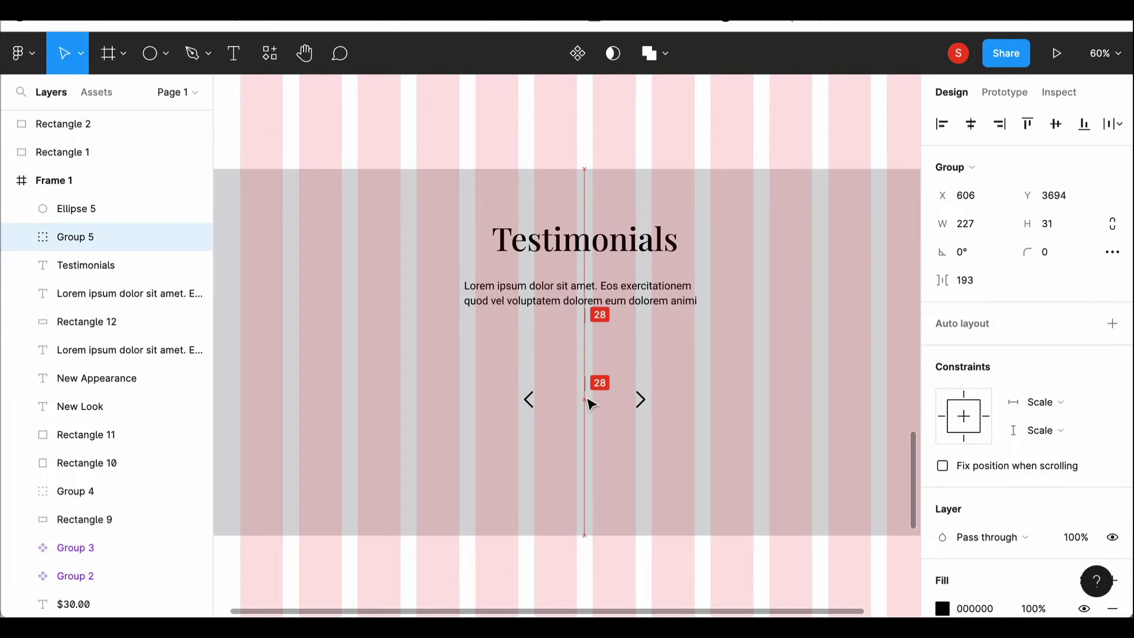
Shorten the Testimonials section slightly and start a 'Latest' heading below it.
left_click(653, 496)
scroll(656, 496, "down", 2)
left_click_drag(632, 515, 632, 515)
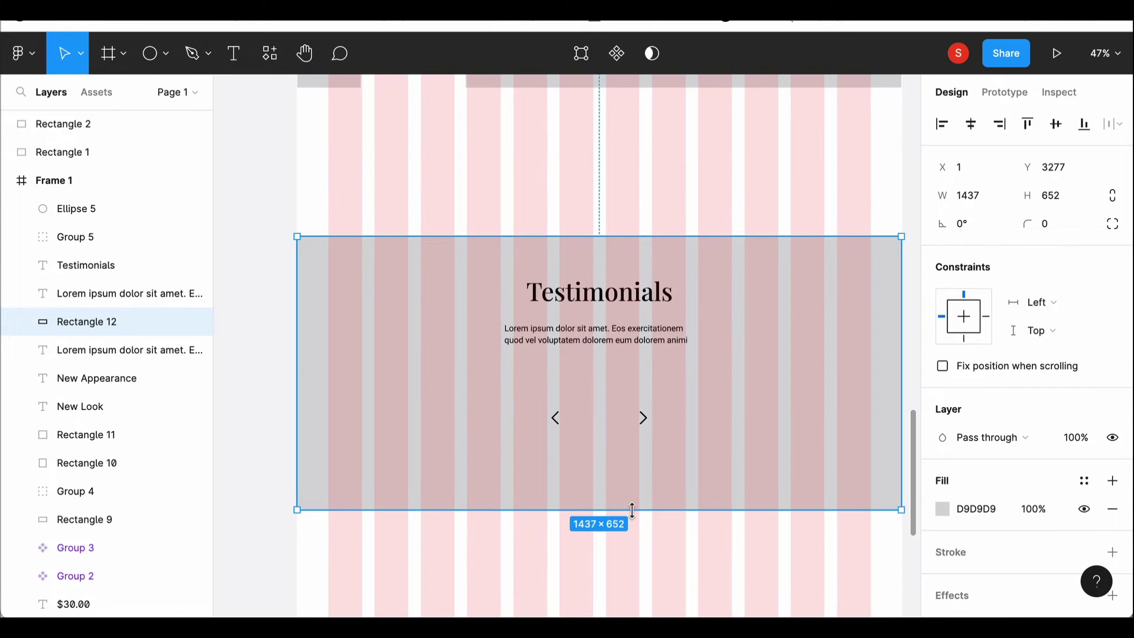
scroll(632, 516, "down", 3)
key("t")
left_click(525, 440)
type("Latest Products")
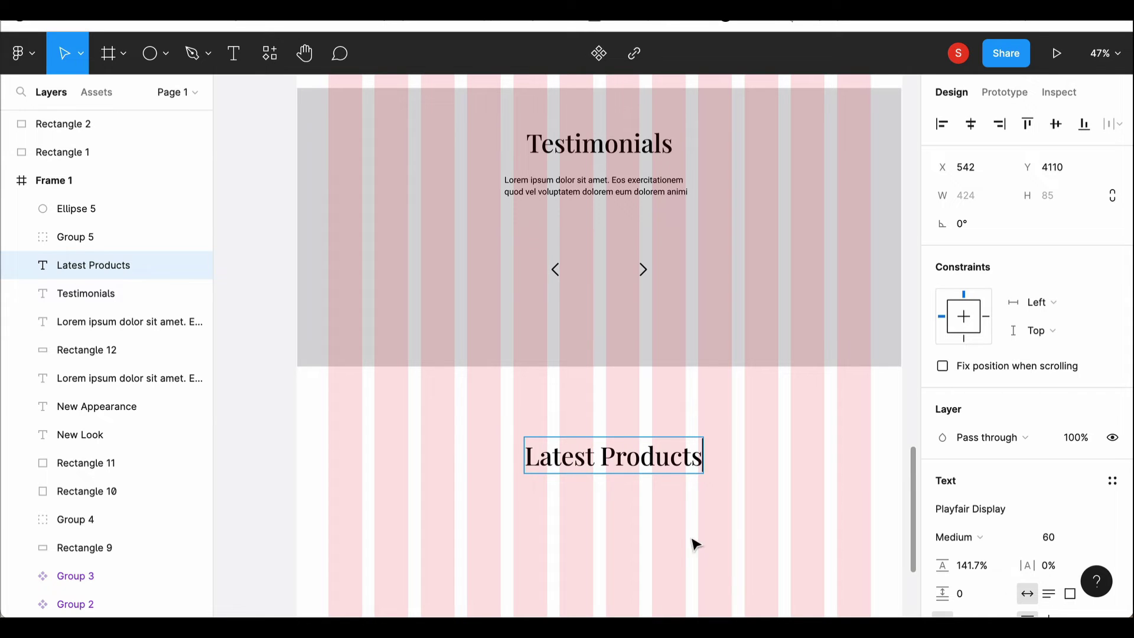
Draw the first grey product box below the Latest Products heading.
key("Escape")
scroll(633, 324, "down", 3)
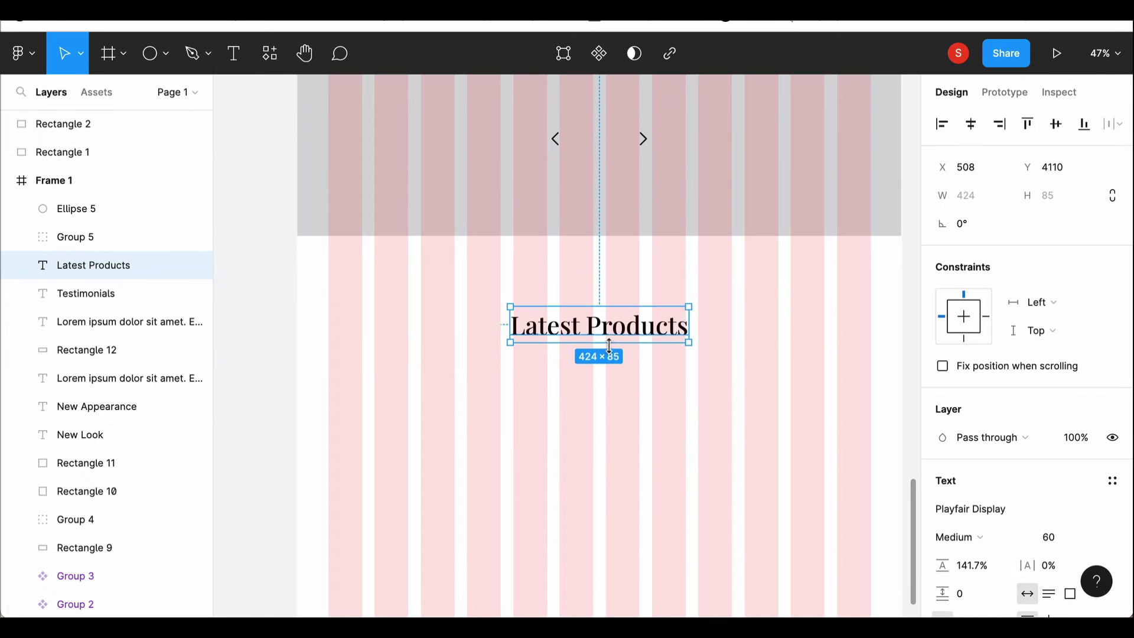
left_click(562, 386)
left_click(166, 53)
left_click(136, 94)
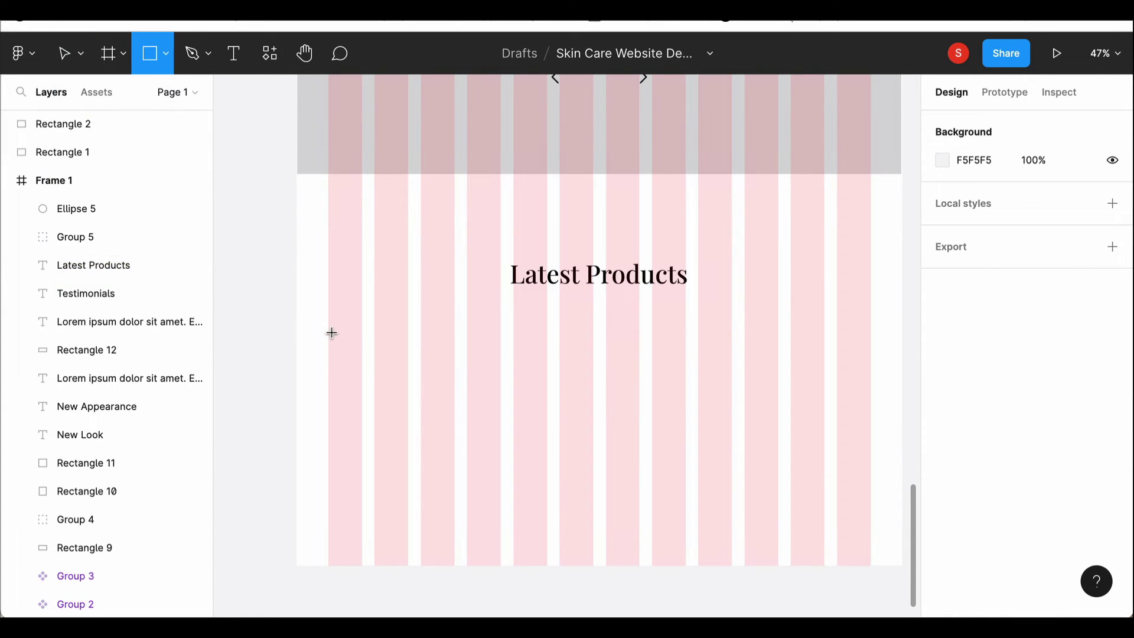
left_click_drag(362, 330, 511, 478)
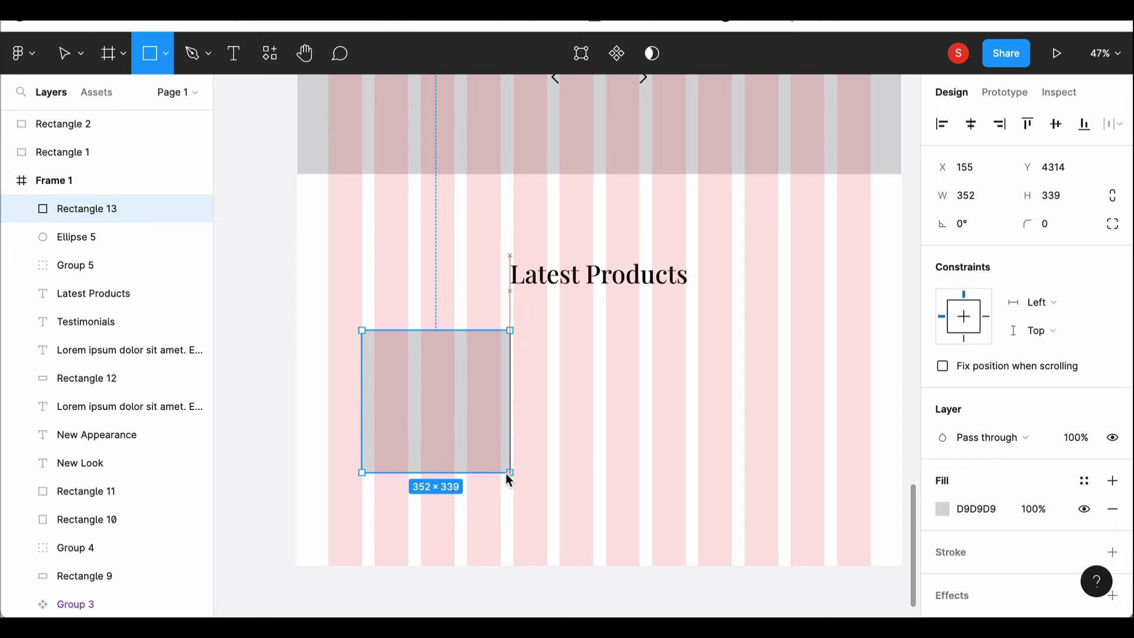
Duplicate it into three side-by-side product boxes and make all three taller.
key("ctrl+d")
key("ctrl+d")
left_click_drag(471, 436, 648, 433)
key("ctrl+d")
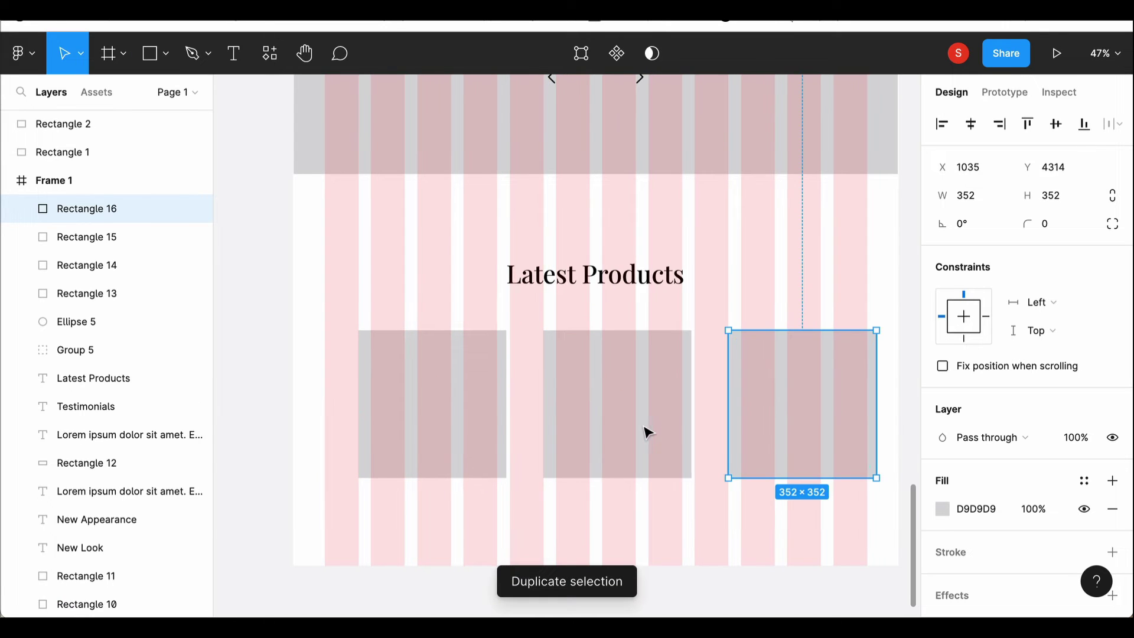
left_click(434, 407)
left_click(619, 413, "shift")
left_click(797, 447, "shift")
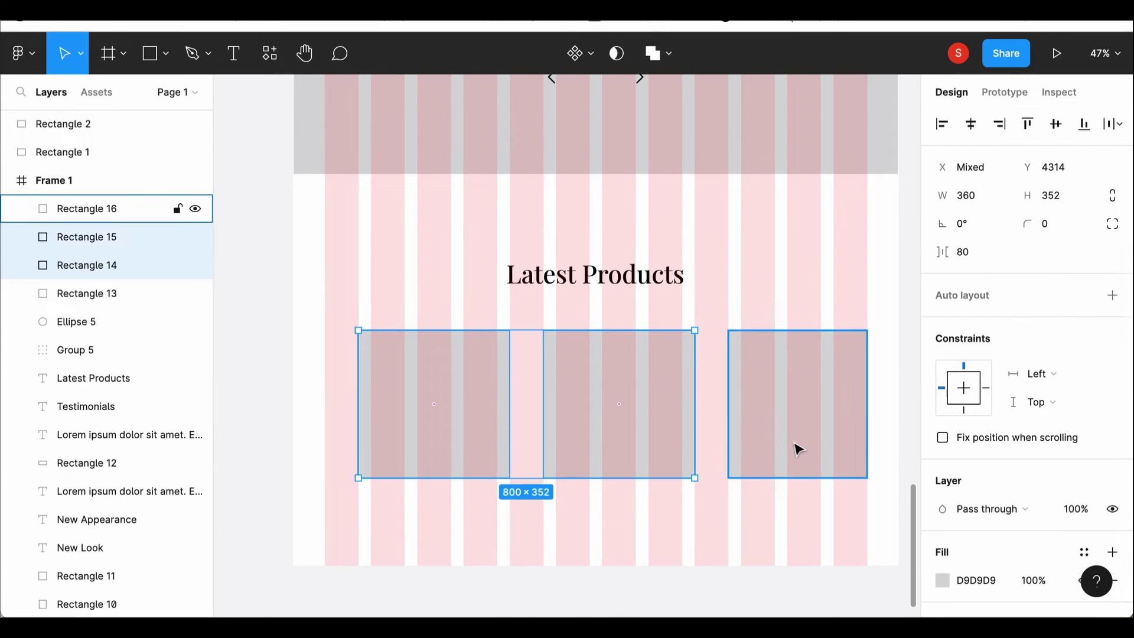
left_click_drag(568, 476, 569, 511)
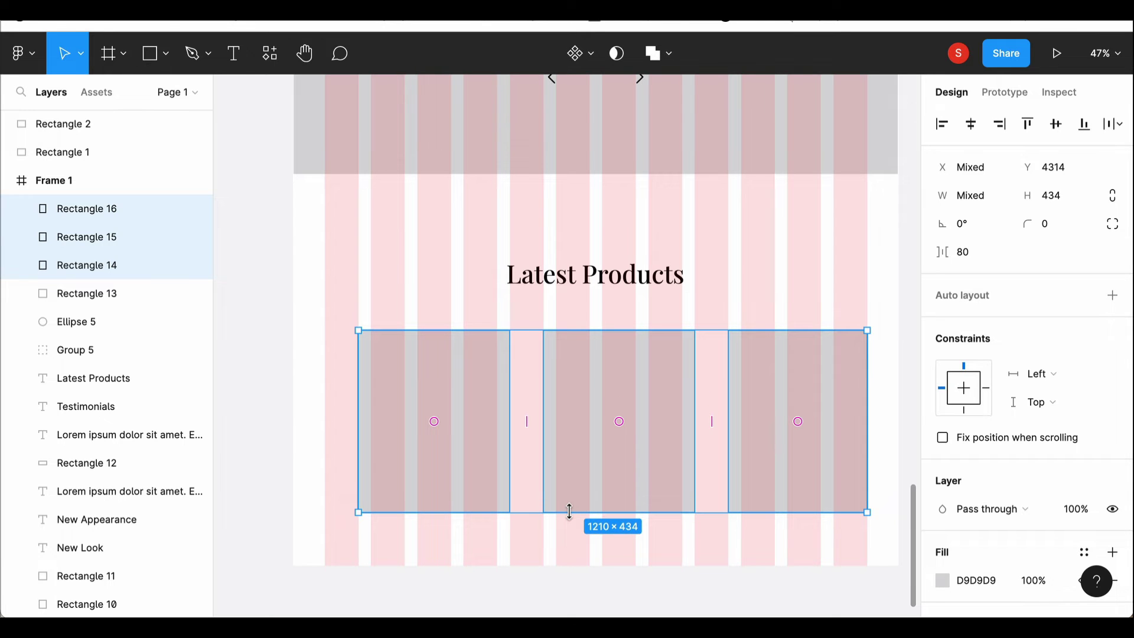
Delete the leftover duplicate box and move the three product boxes lower.
left_click(624, 591)
scroll(624, 590, "down", 3)
scroll(640, 498, "down", 1)
scroll(573, 616, "up", 4)
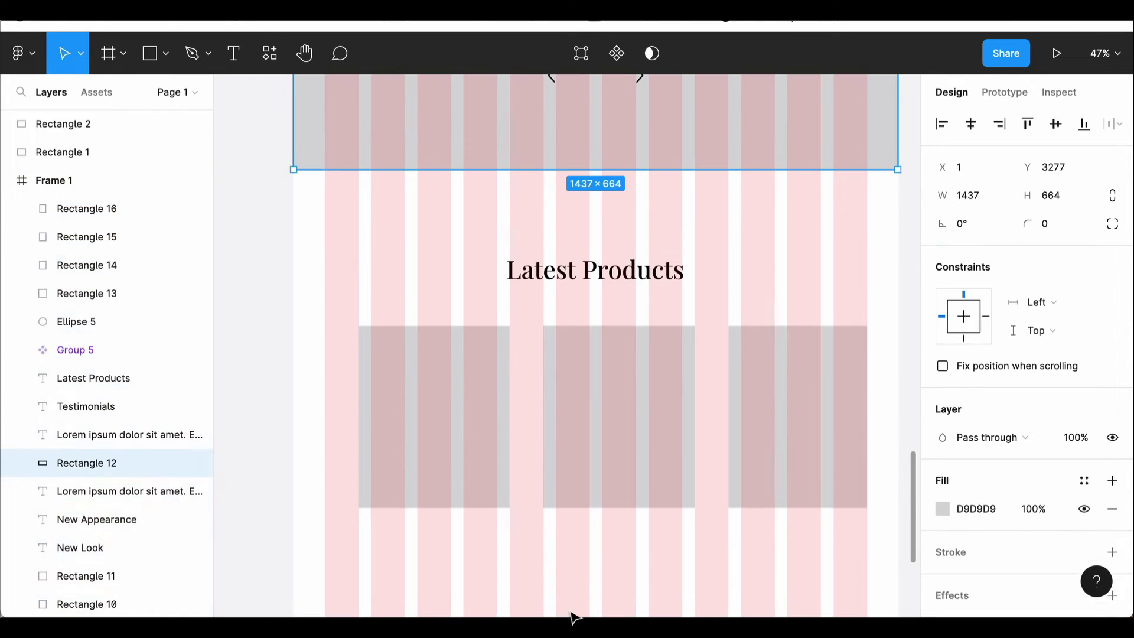
scroll(628, 581, "down", 3)
scroll(628, 582, "down", 3)
mouse_move(407, 398)
left_mouse_down()
mouse_move(514, 489)
mouse_move(509, 544)
mouse_move(498, 521)
left_mouse_up()
key("Delete")
left_click(512, 502)
left_click(642, 496)
left_click(415, 396)
mouse_move(415, 395)
left_mouse_down()
mouse_move(709, 455)
mouse_move(641, 512)
left_mouse_up()
Paste a centre-aligned lorem ipsum paragraph under the Latest Products heading.
key("t")
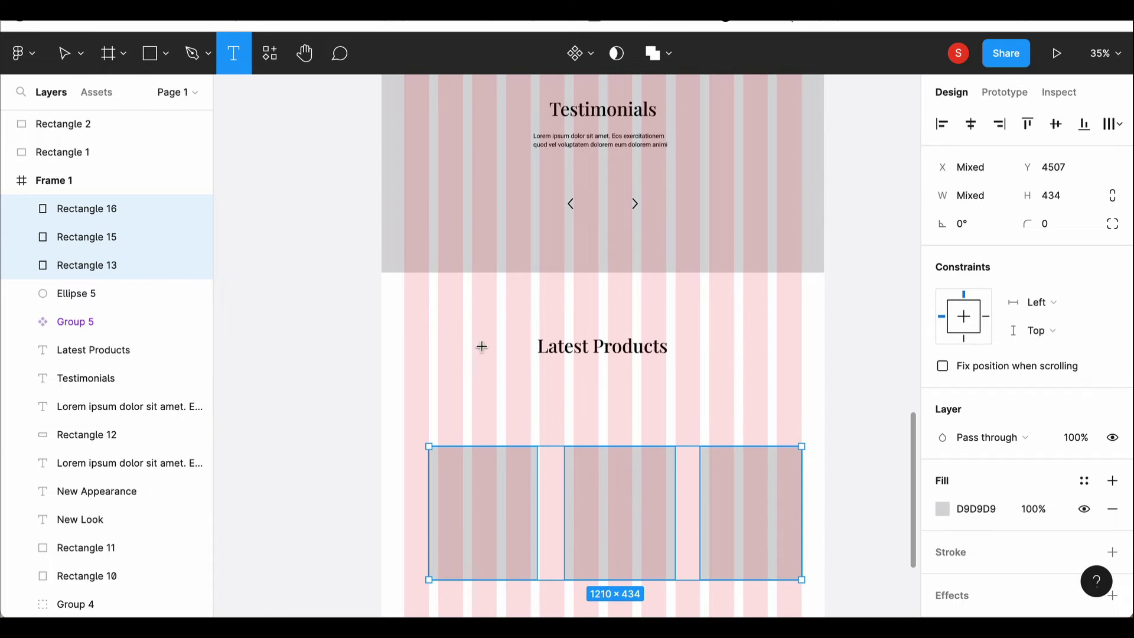
left_click_drag(518, 371, 622, 385)
type("Lorem ipsum dolor sit amet. Eos exercitationem quod vel voluptatem dolorem eum dolorem animi")
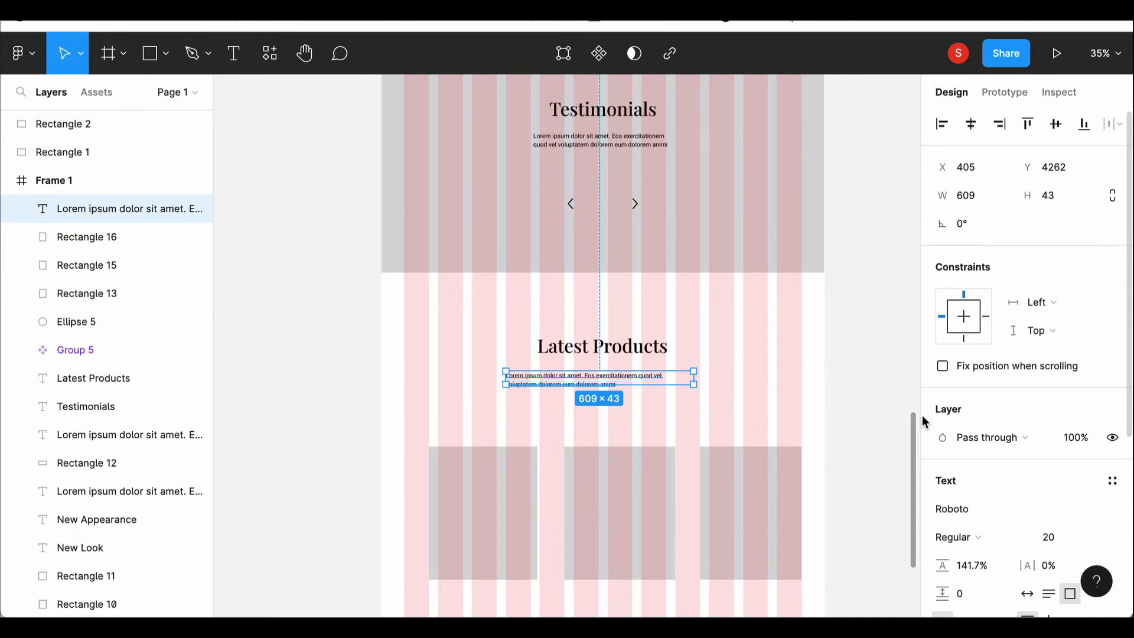
left_click(576, 142)
left_click(590, 384)
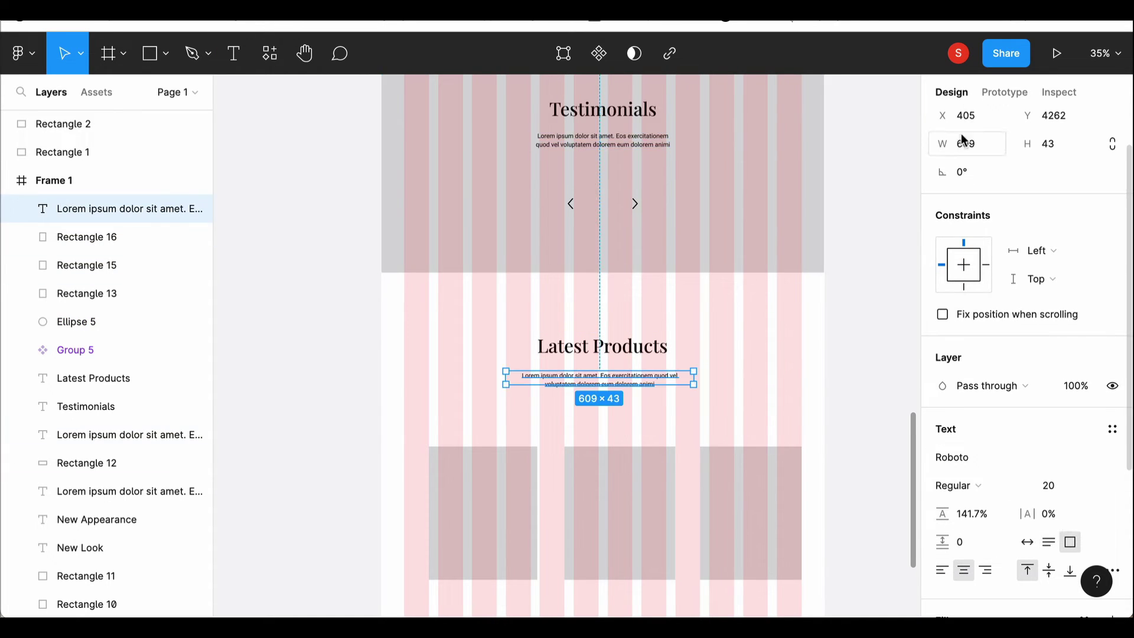
left_click_drag(590, 384, 600, 392)
Clear the selection and drag out a region below the product boxes.
scroll(374, 344, "down", 3)
left_click(374, 344)
left_click_drag(374, 344, 708, 440)
scroll(664, 463, "down", 3)
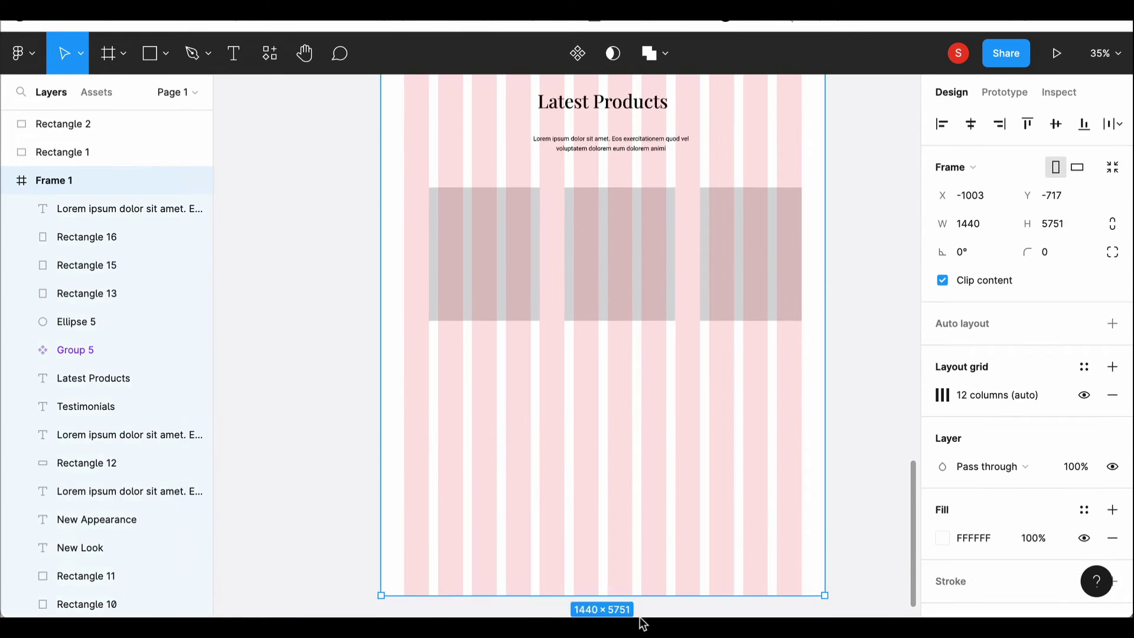
Draw a full-width footer rectangle and add a horizontally centred 'Skin' title on it.
key("r")
left_click_drag(390, 318, 824, 496)
key("t")
left_click(560, 384)
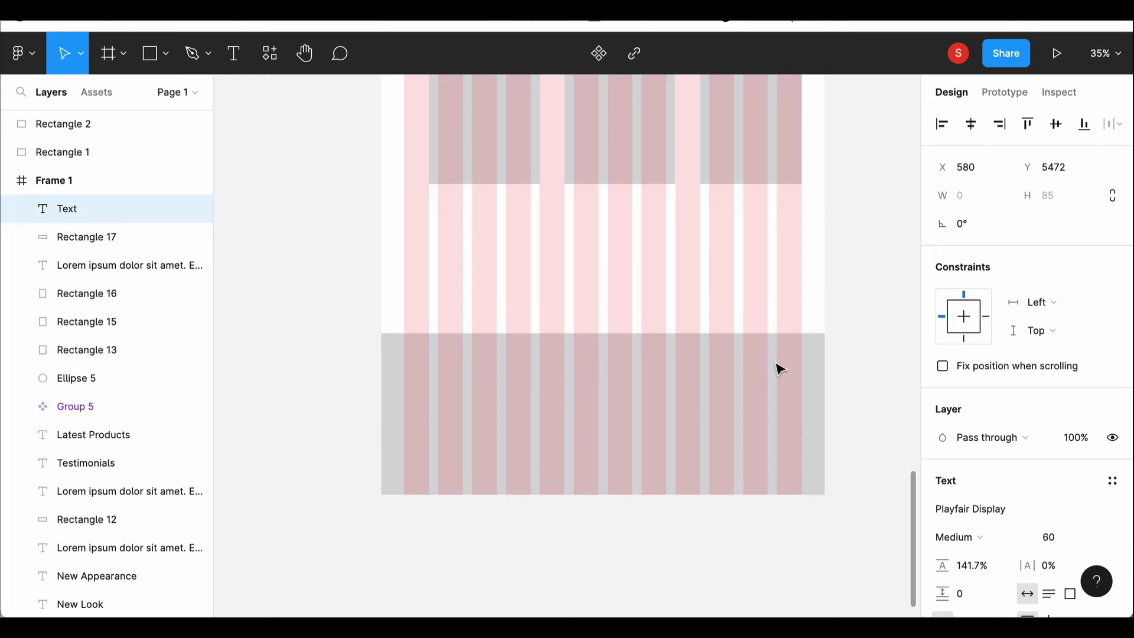
type("Skin")
left_click(970, 123)
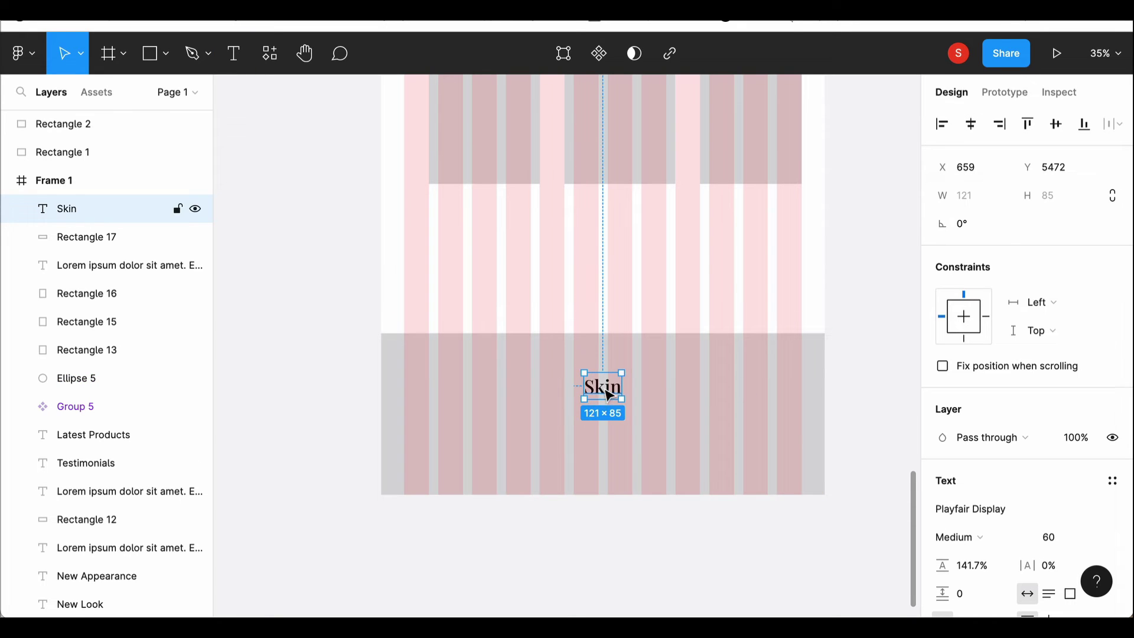
left_click(450, 445)
Add a HOME link in the footer and duplicate it into an aligned ABOUT link.
left_click(233, 53)
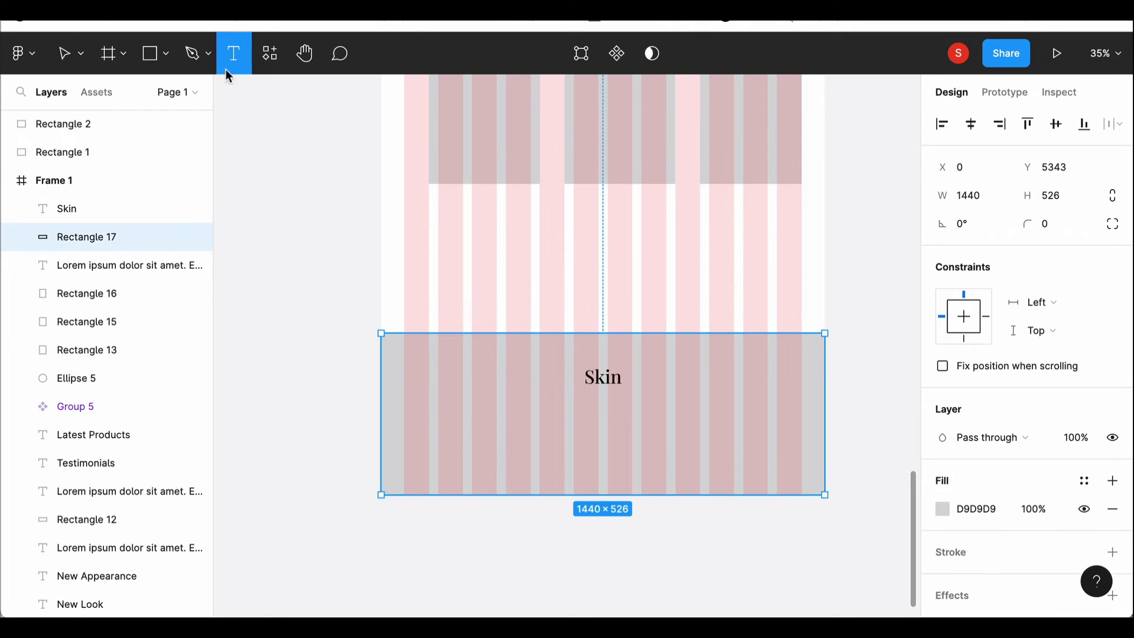
left_click(433, 428)
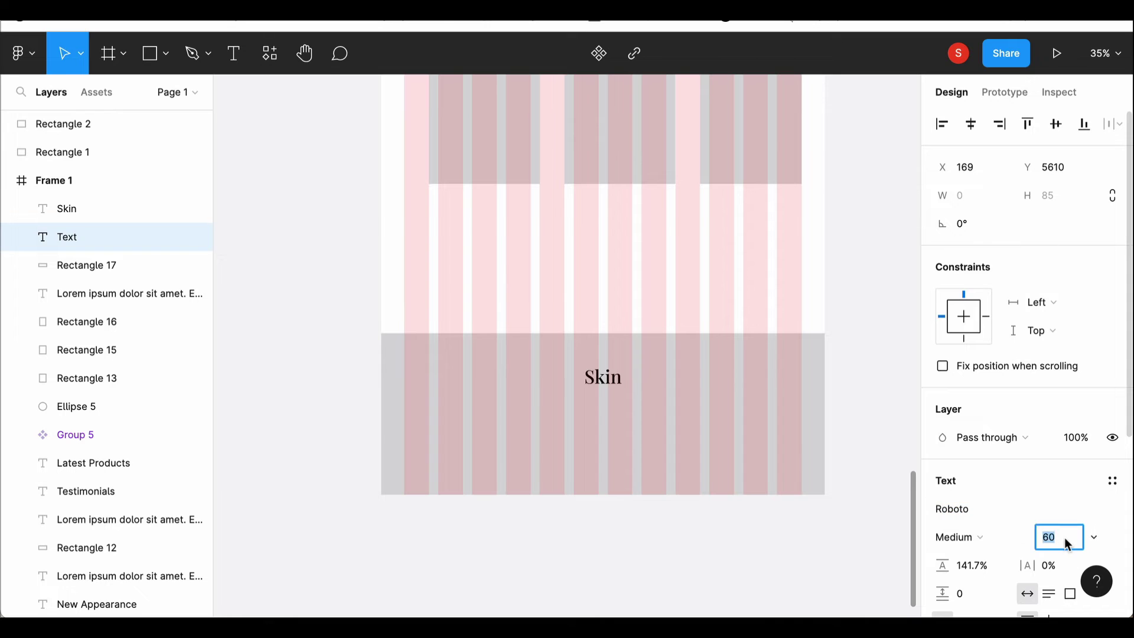
type("HOME")
type("16")
key("ctrl+d")
mouse_move(355, 313)
left_mouse_down()
mouse_move(396, 313)
mouse_move(356, 313)
left_mouse_up()
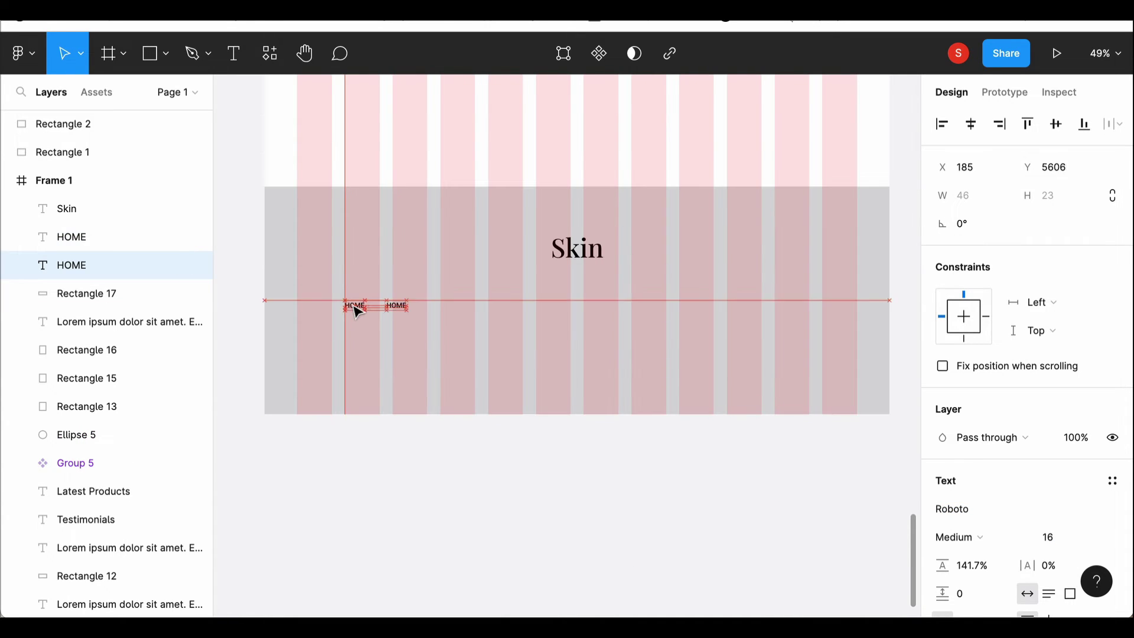
left_click(399, 308)
type("ABOUT")
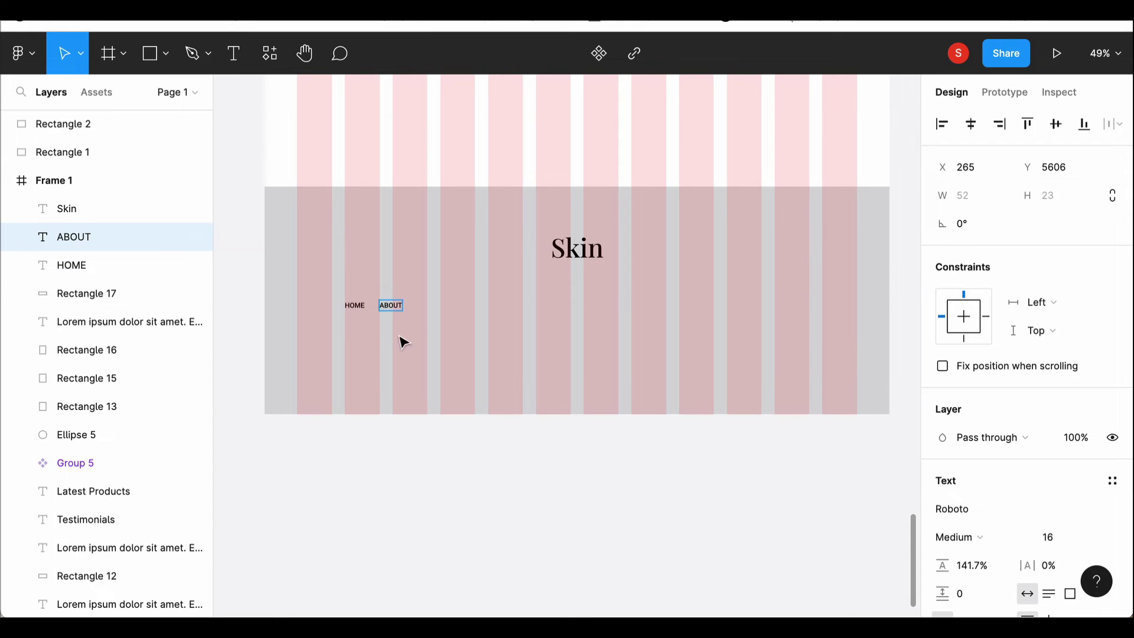
Duplicate the link into SHOP, TESTIMONIAL and CONTACT labels spaced along the row.
key("ctrl+d")
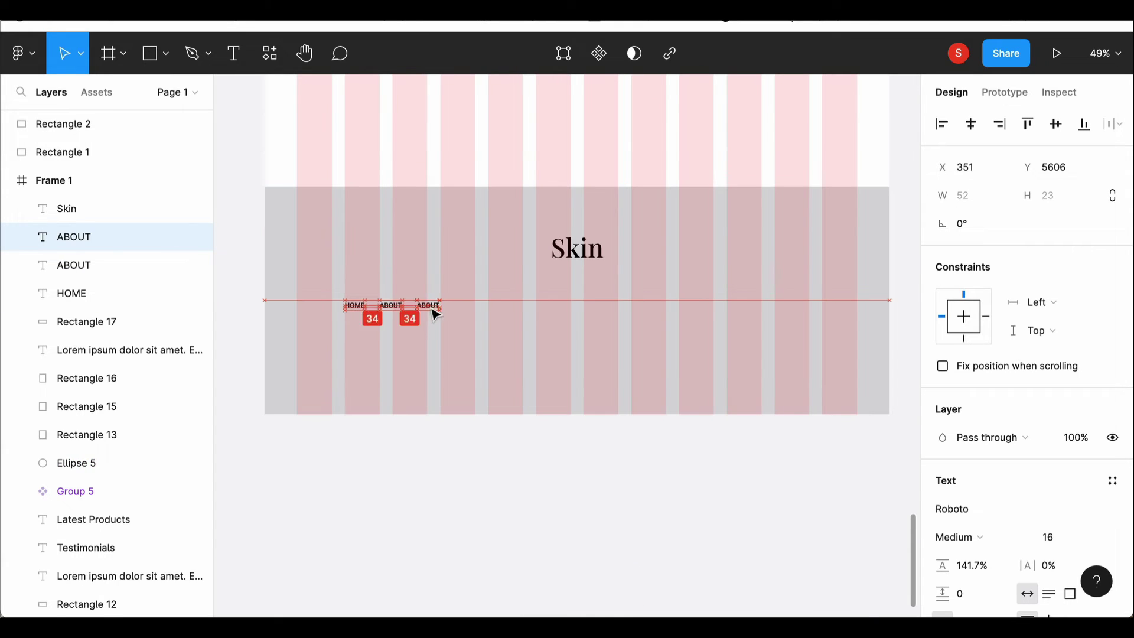
key("ctrl+d")
key("ctrl+d")
double_click(428, 305)
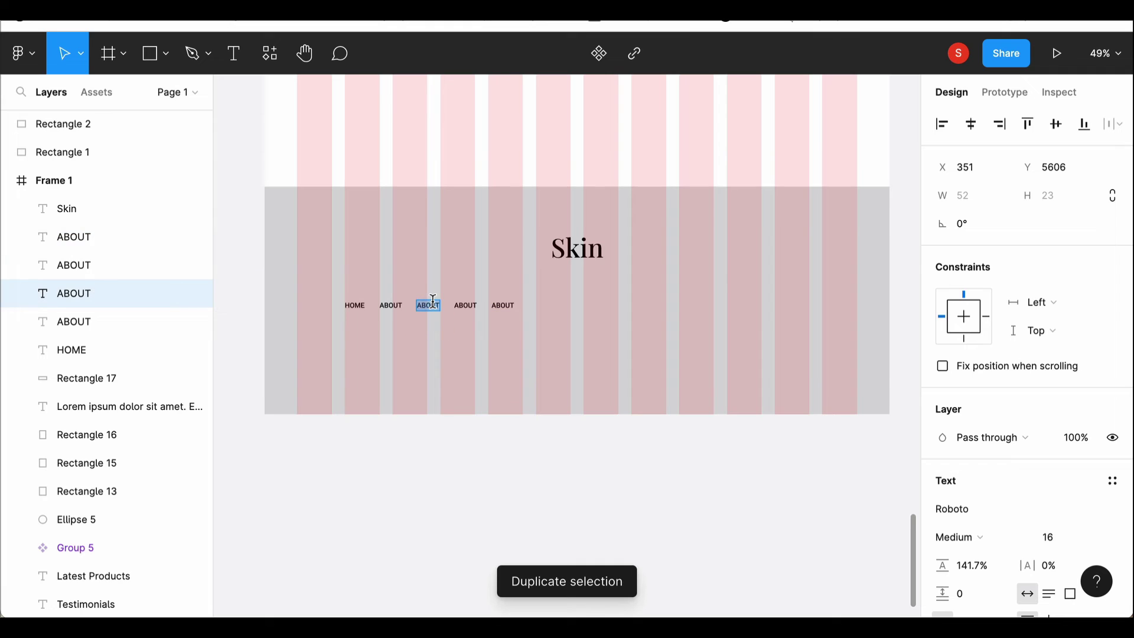
key("BackSpace")
type("SHOP")
double_click(468, 306)
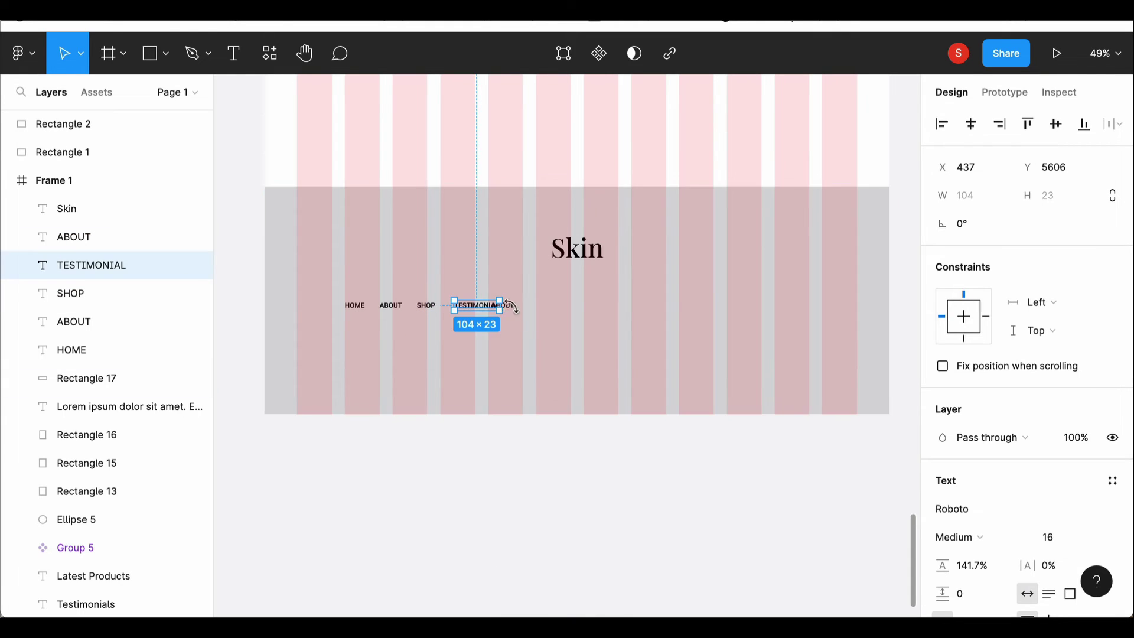
left_click_drag(511, 307, 525, 311)
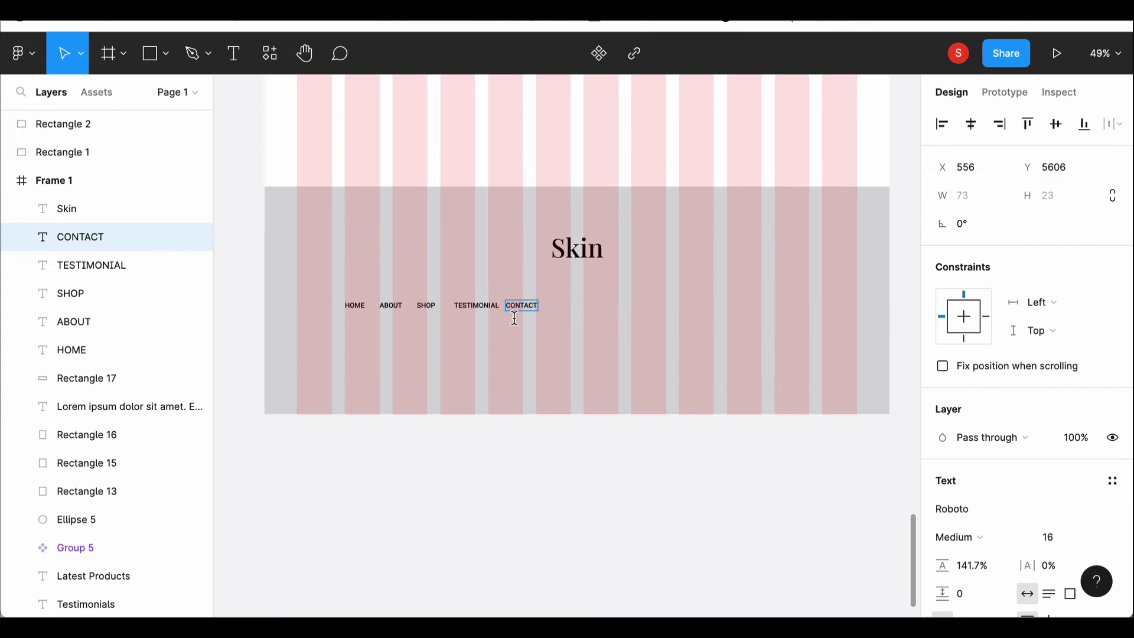
key("Escape")
Group the five footer links with Ctrl+G and centre the row under the Skin title.
left_click(93, 355, "shift")
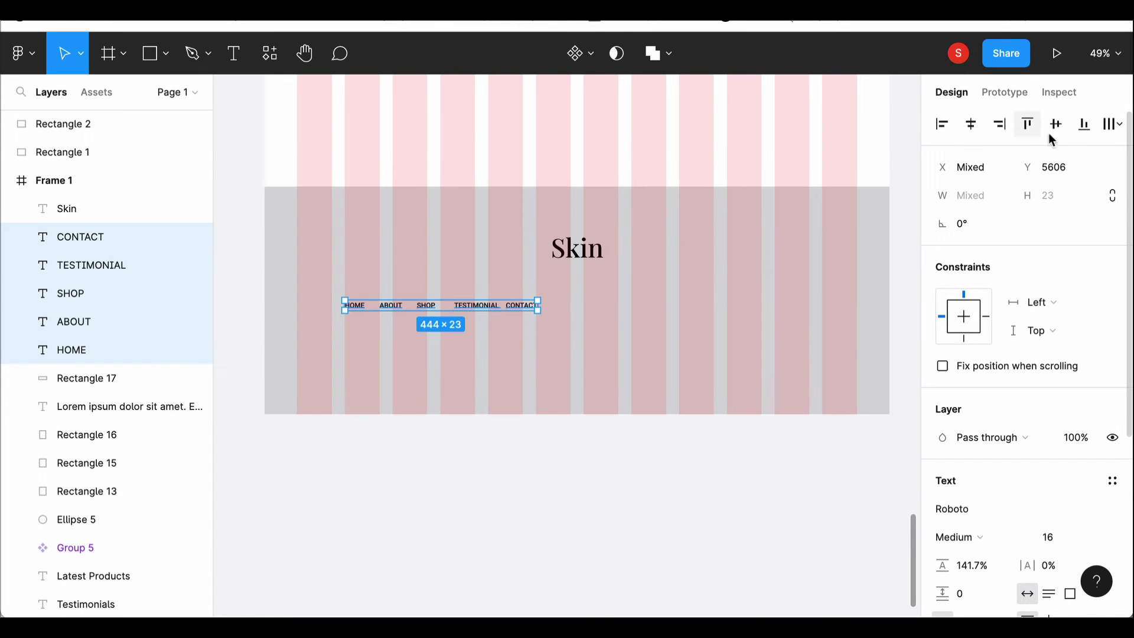
key("ctrl+g")
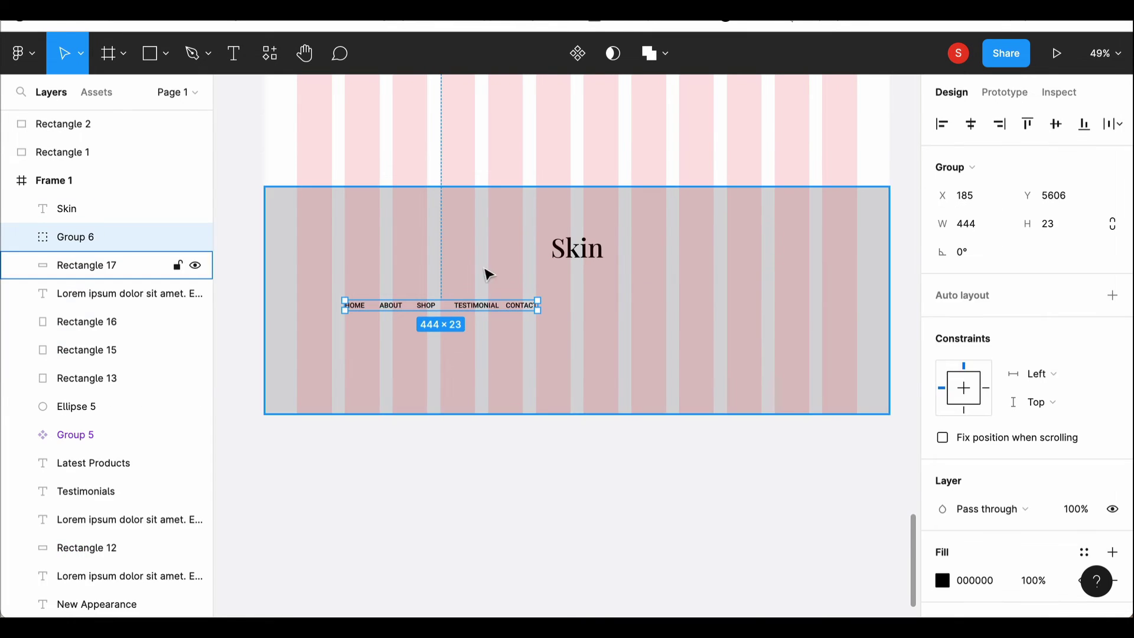
left_click_drag(483, 310, 581, 305)
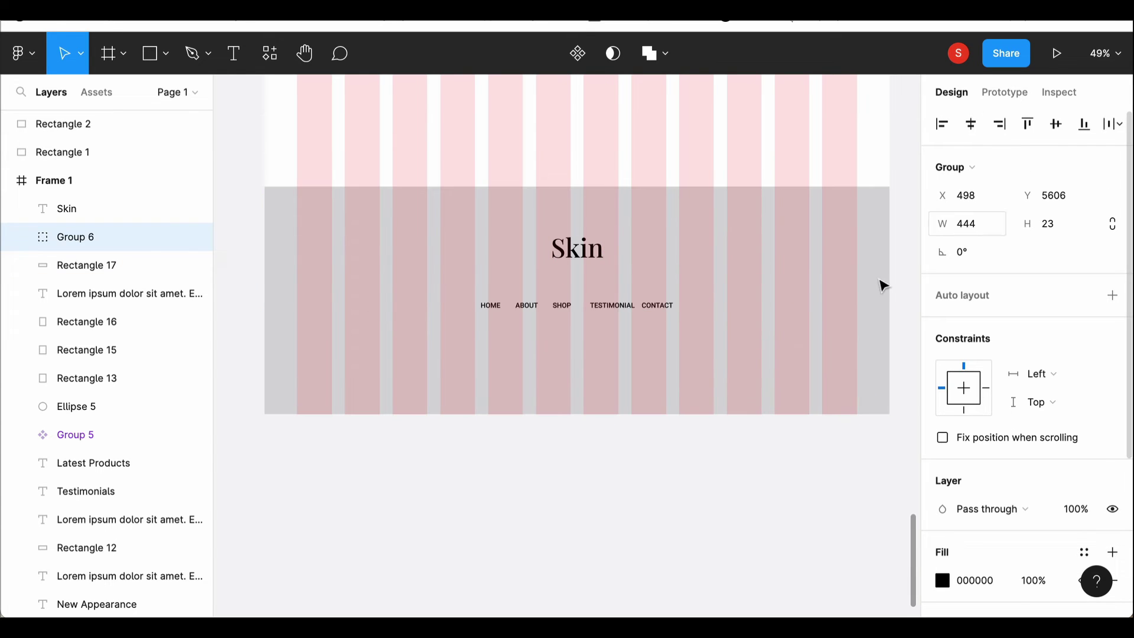
scroll(582, 304, "up", 3)
Add a Regular-weight '©2022 Skin. All Rights Reserved' notice to the footer's right side.
key("t")
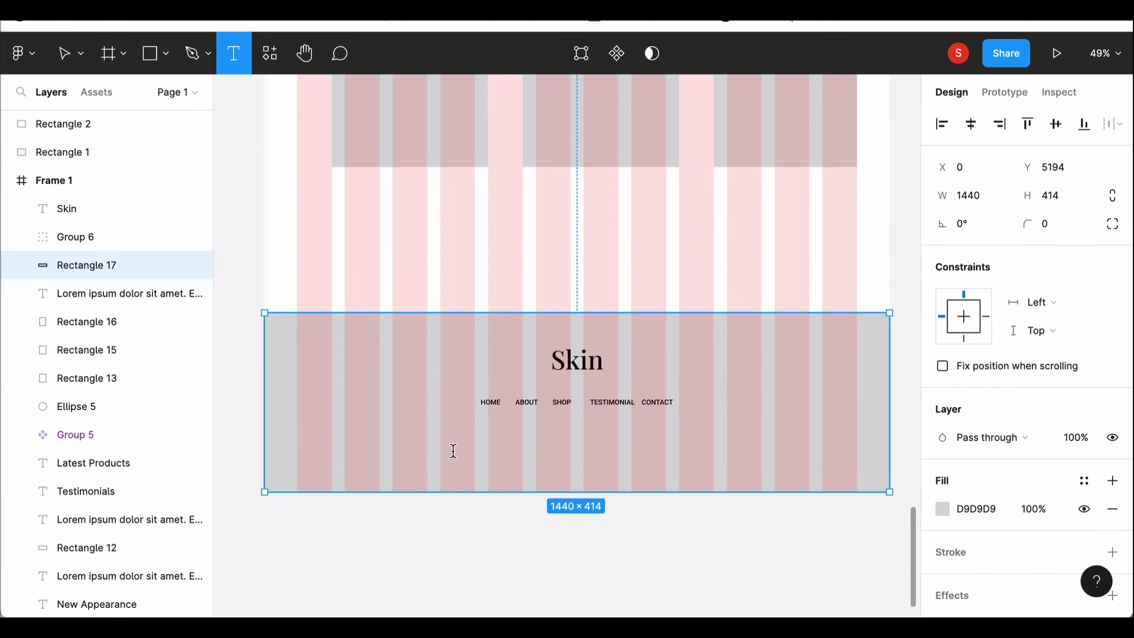
left_click(453, 451)
scroll(600, 475, "up", 3)
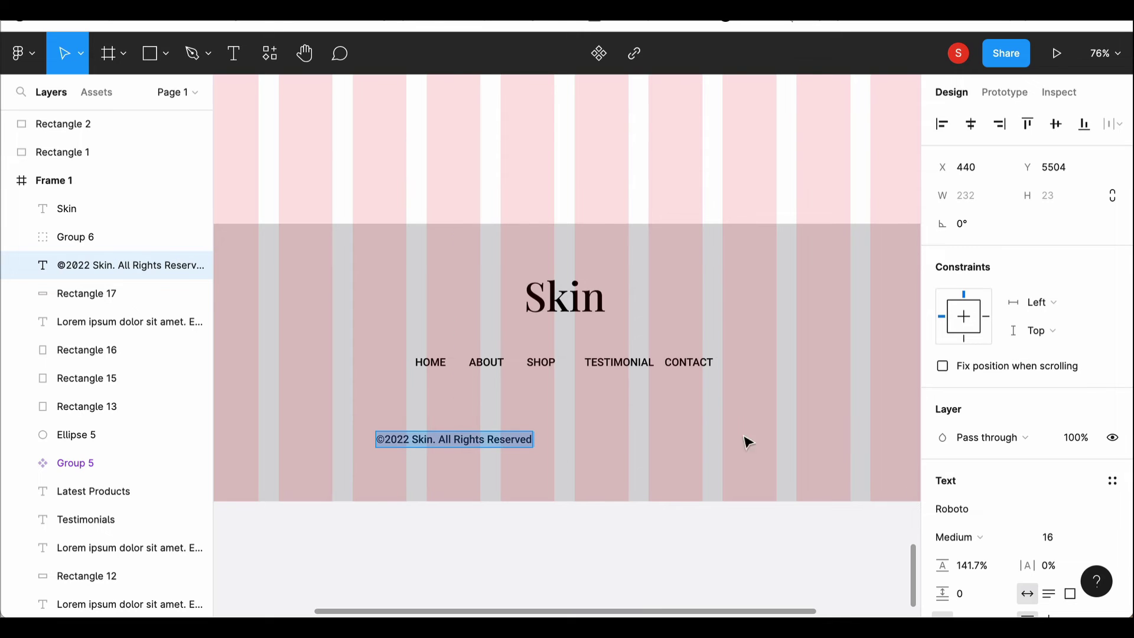
left_click(959, 537)
left_click(969, 514)
mouse_move(488, 450)
left_mouse_down()
mouse_move(738, 422)
mouse_move(501, 425)
left_mouse_up()
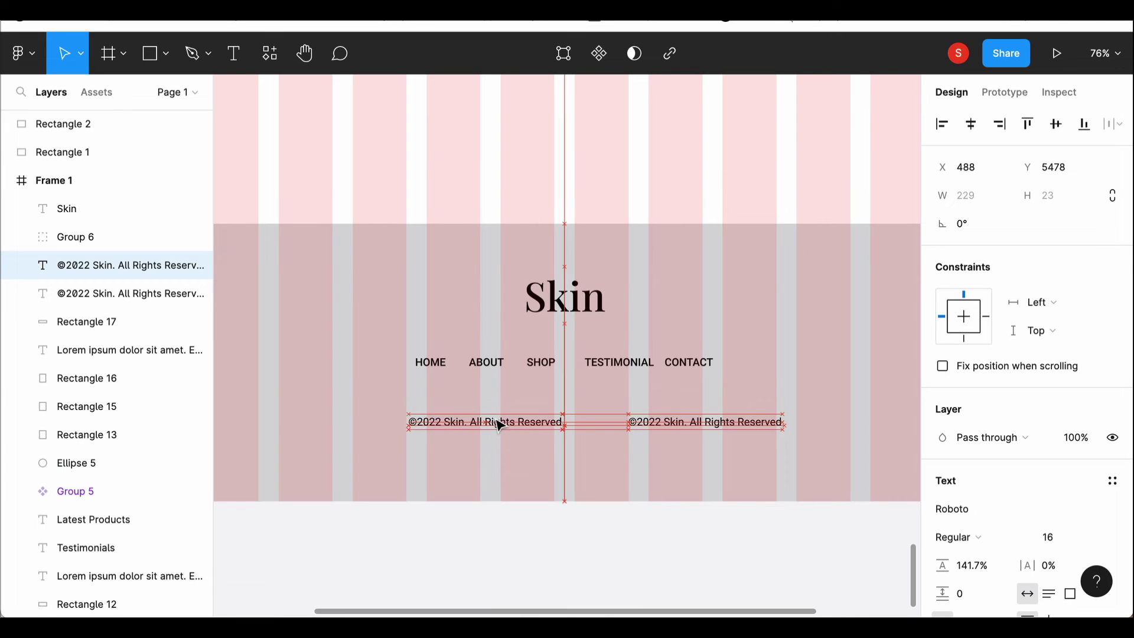
Add a matching 'Terms and Conditions' line and move both lines up under the links.
key("Return")
type("RT")
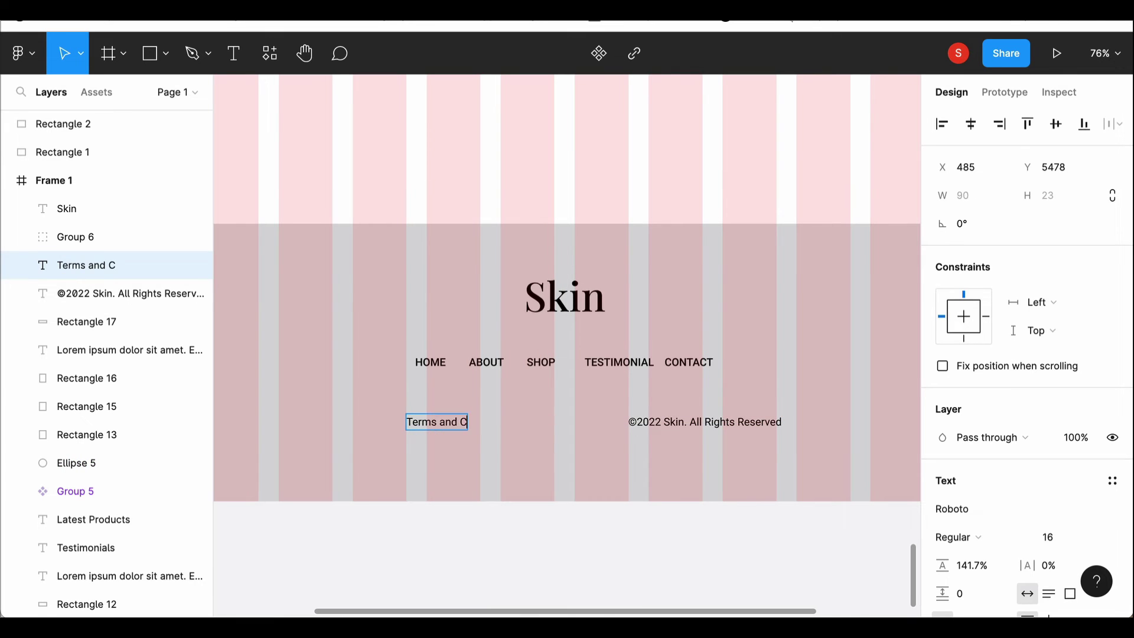
left_click(678, 424, "shift")
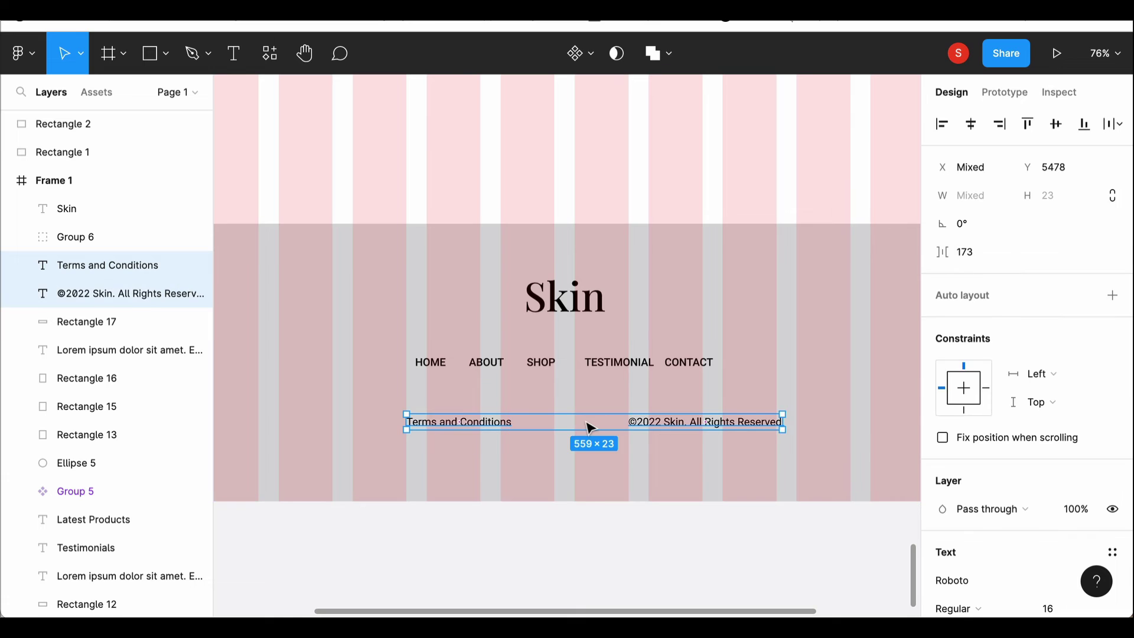
left_click_drag(589, 425, 589, 410)
left_click(760, 394)
scroll(759, 395, "down", 3)
Hide the layout grid and place the face and hand photos in the hero boxes.
left_click(770, 519)
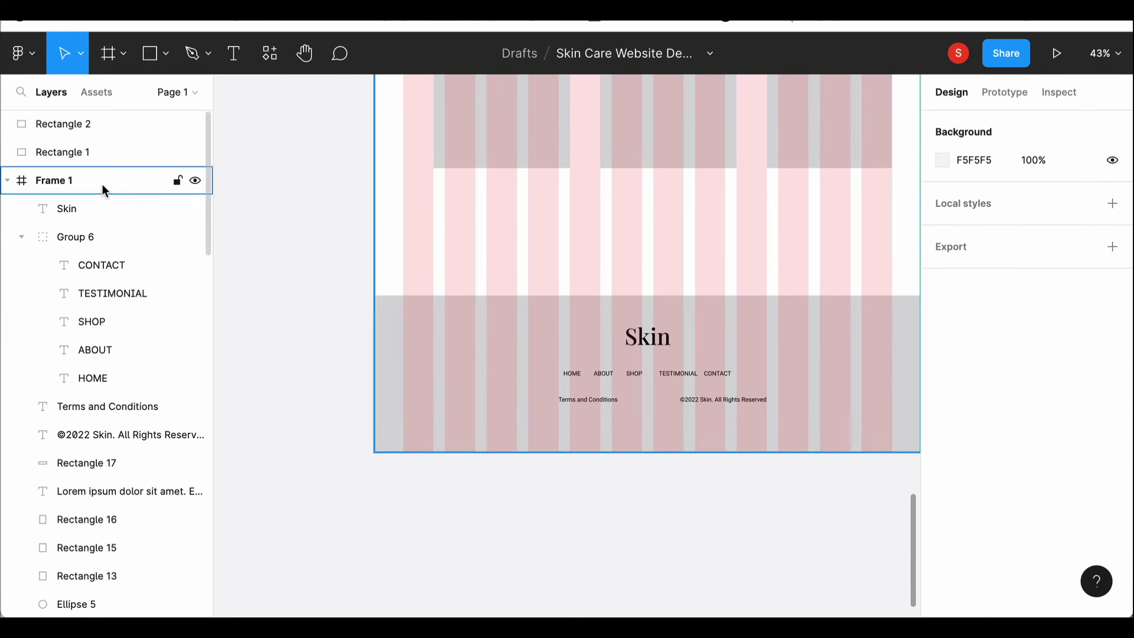
left_click(101, 187)
scroll(582, 339, "up", 2)
scroll(582, 339, "down", 2)
scroll(582, 338, "up", 5)
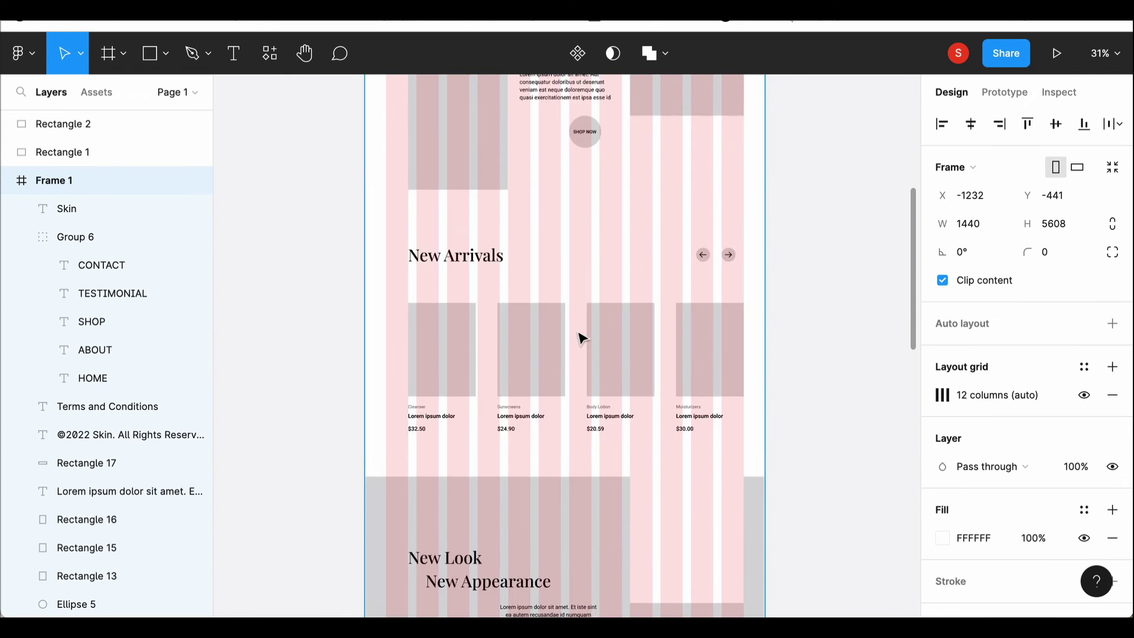
scroll(582, 338, "up", 5)
left_click(1084, 395)
key("ctrl+shift+k")
left_click(648, 282)
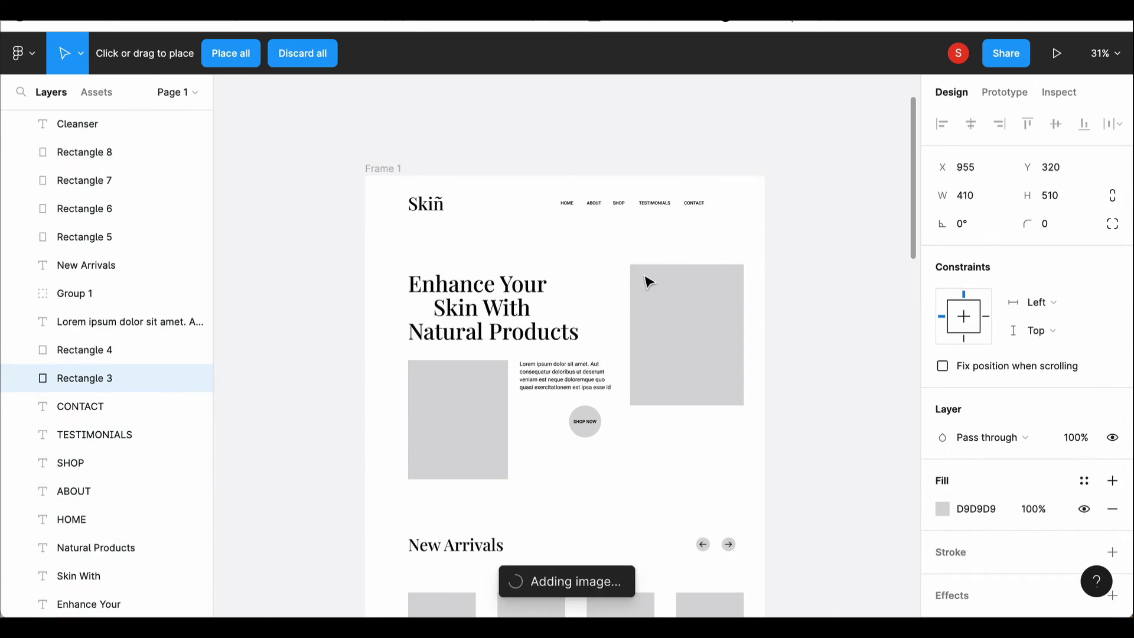
left_click(453, 454)
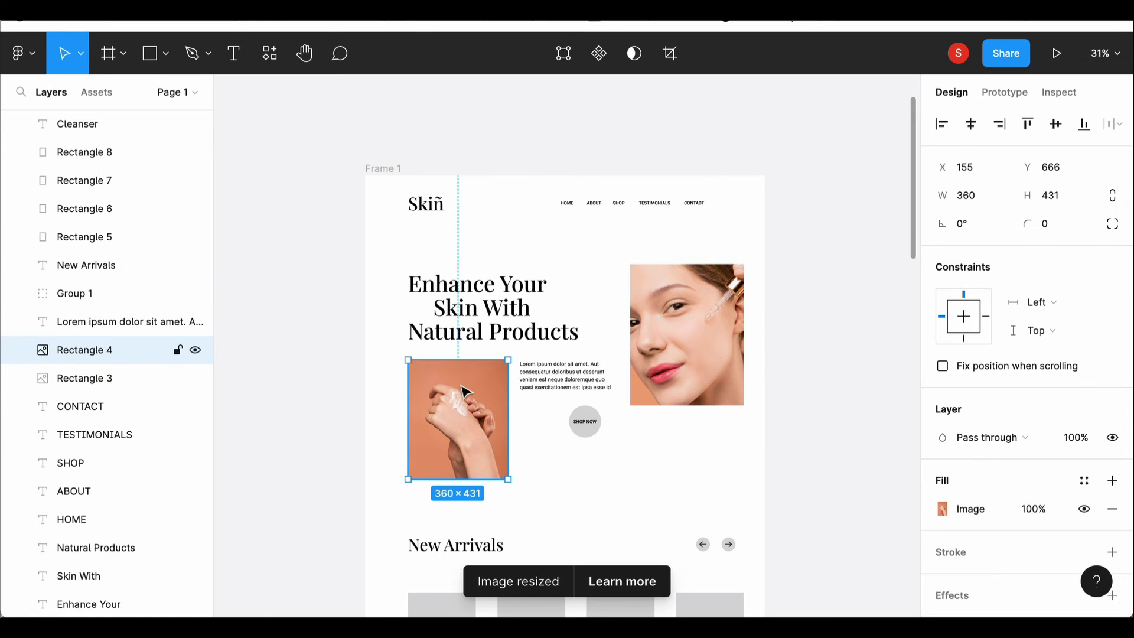
Make the Shop Now circle olive 6C755B with a white SHOP NOW label.
left_click(583, 434)
left_click(942, 471)
left_click(835, 530)
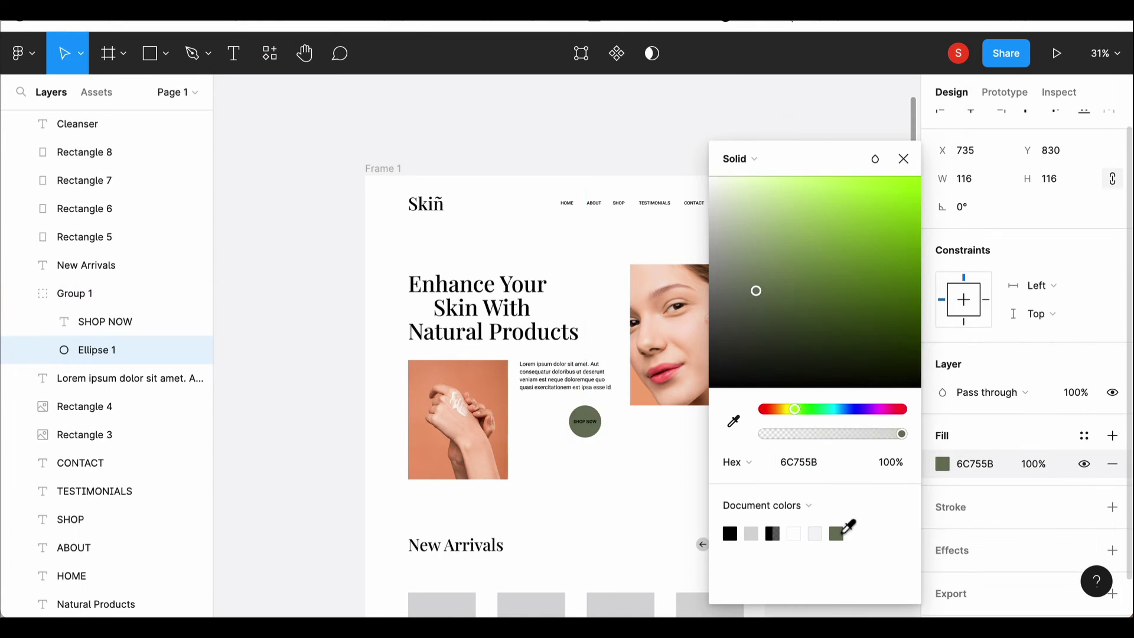
left_click(584, 421)
scroll(945, 428, "down", 4)
left_click(943, 423)
left_click(796, 533)
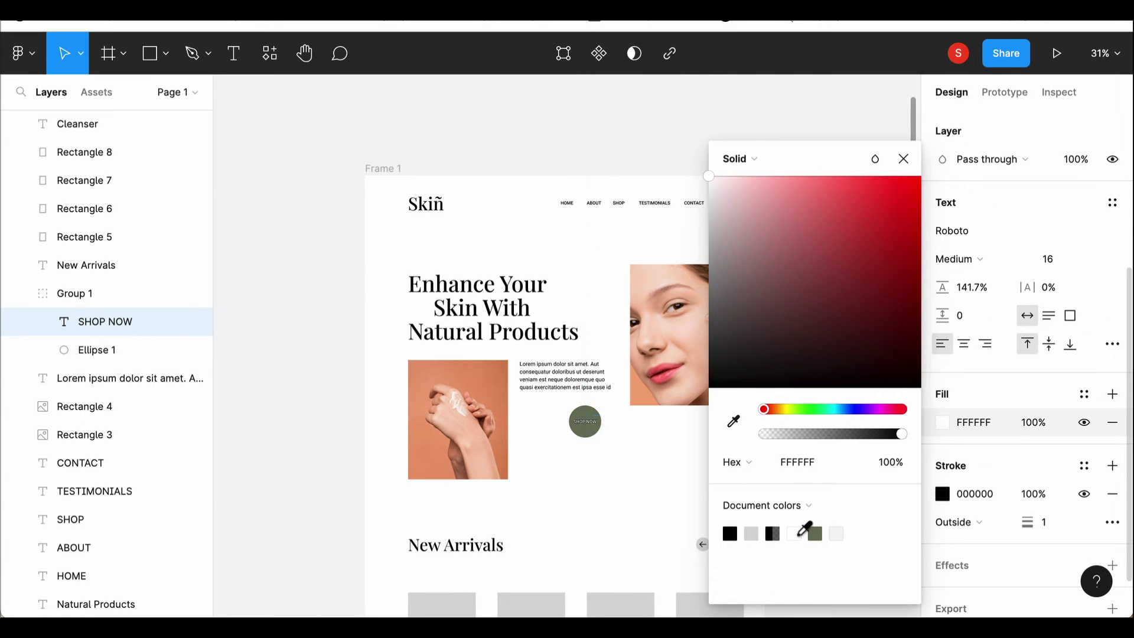
left_click(902, 155)
left_click(754, 423)
scroll(686, 451, "up", 5)
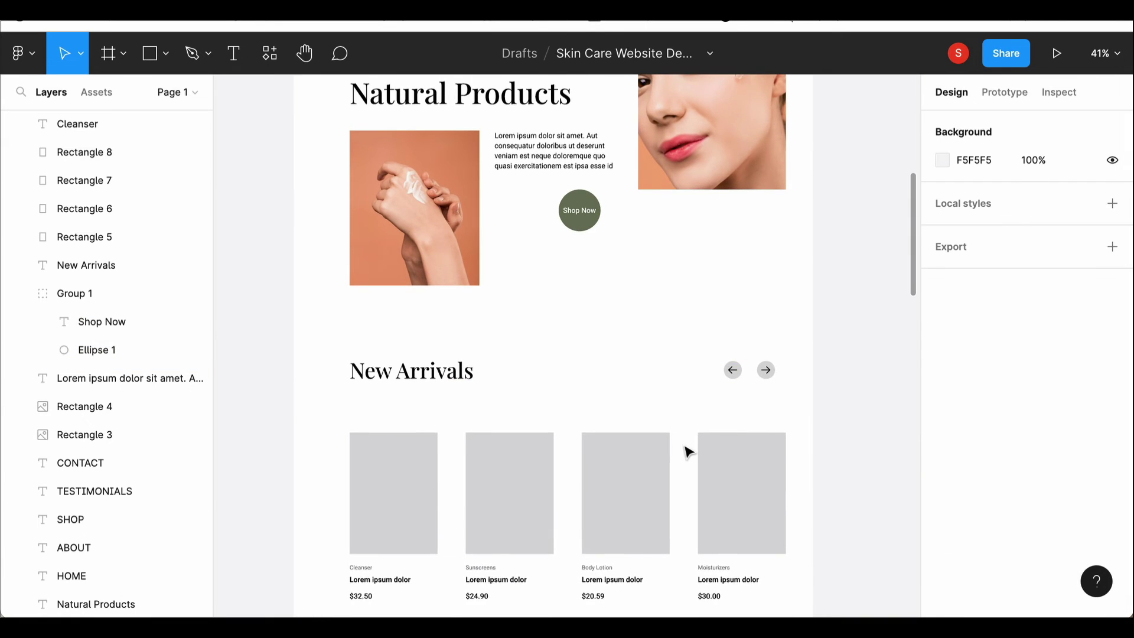
Fill the four New Arrivals boxes with cleanser, sunscreen, serum and cream jar photos.
left_click(391, 452)
scroll(878, 458, "down", 1)
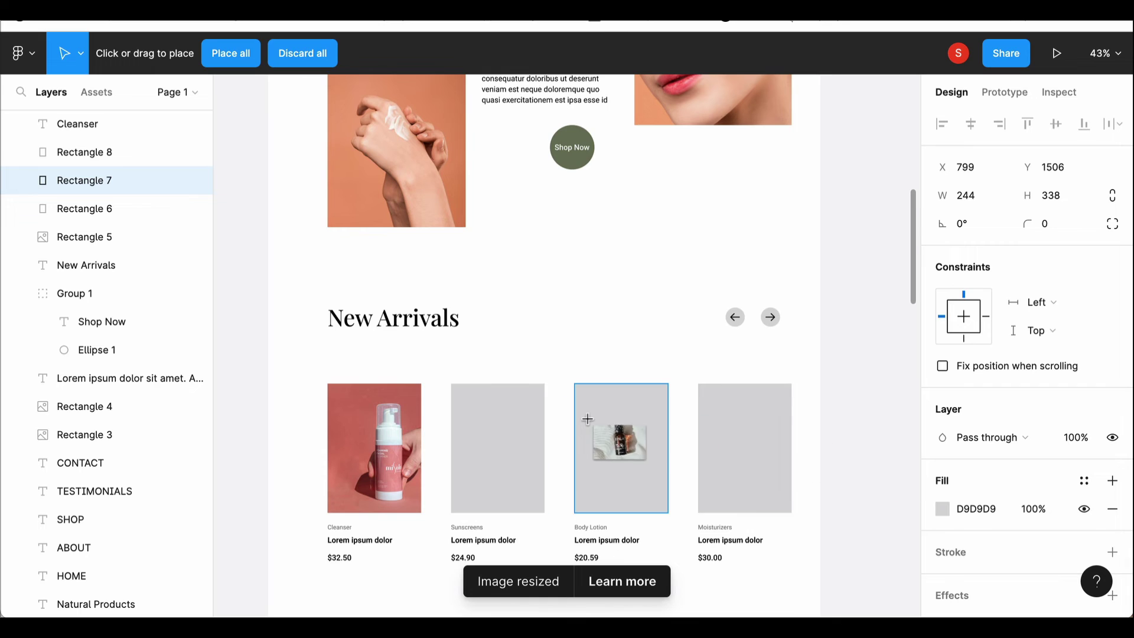
left_click(611, 440)
left_click(756, 466)
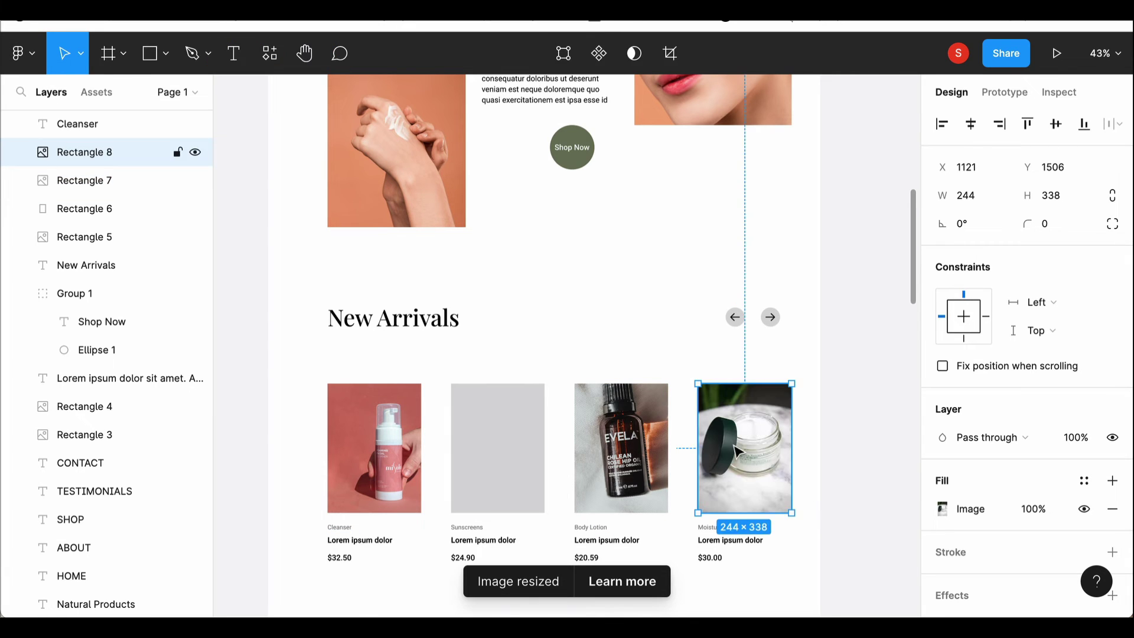
left_click(478, 442)
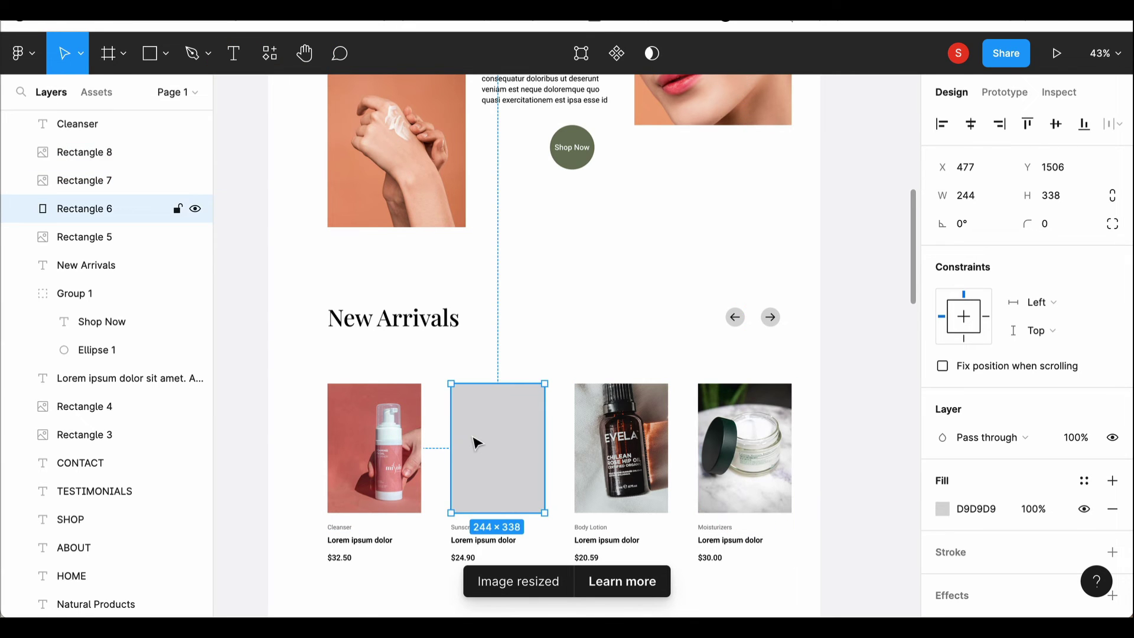
left_click(499, 472)
scroll(648, 492, "down", 10)
Place a portrait and a product photo in the large and small New Look placeholders.
left_click(709, 354)
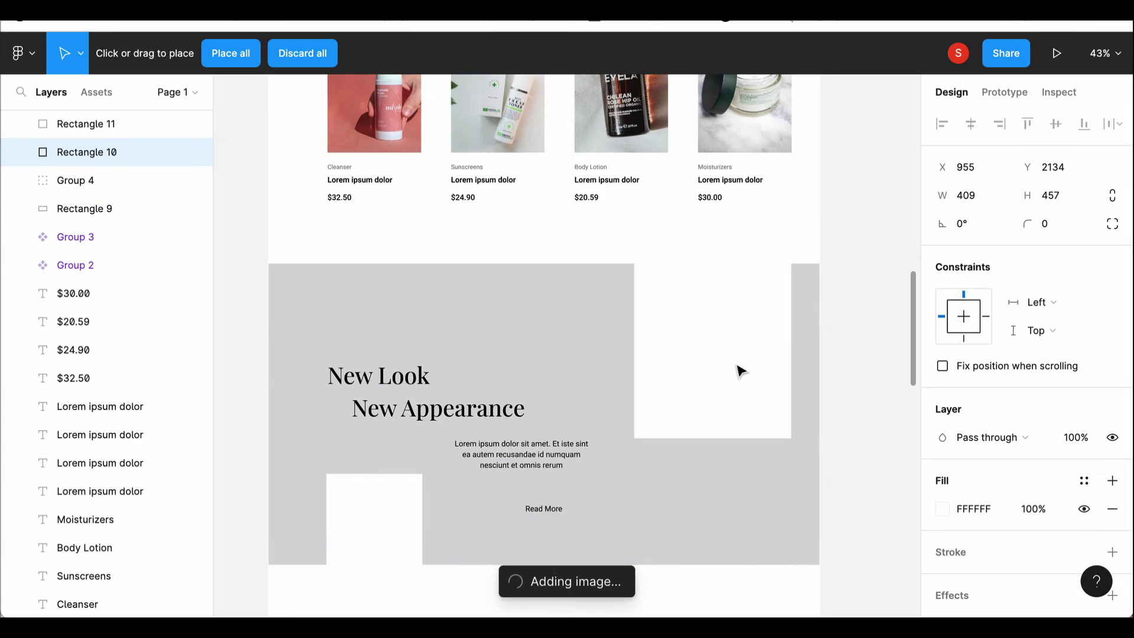
left_click(707, 375)
left_click(357, 524)
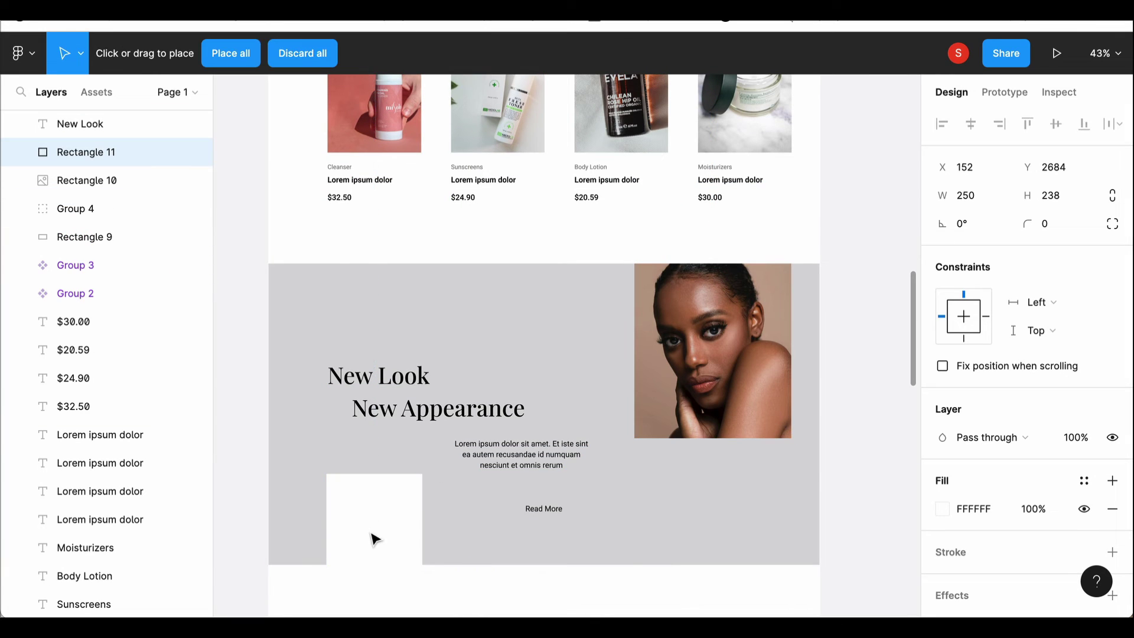
left_click(366, 534)
Make the Read More circle olive 6C755B with a white Read More label.
left_click(673, 522)
left_click(542, 508)
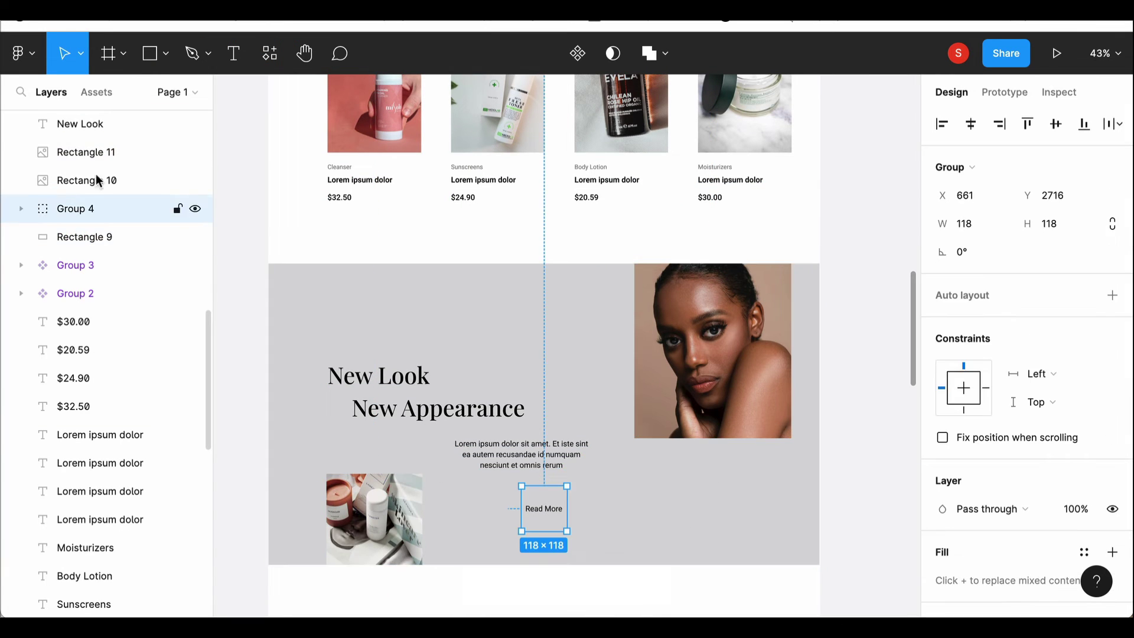
left_click(28, 209)
left_click(98, 265)
left_click(942, 480)
left_click(815, 533)
left_click(103, 237)
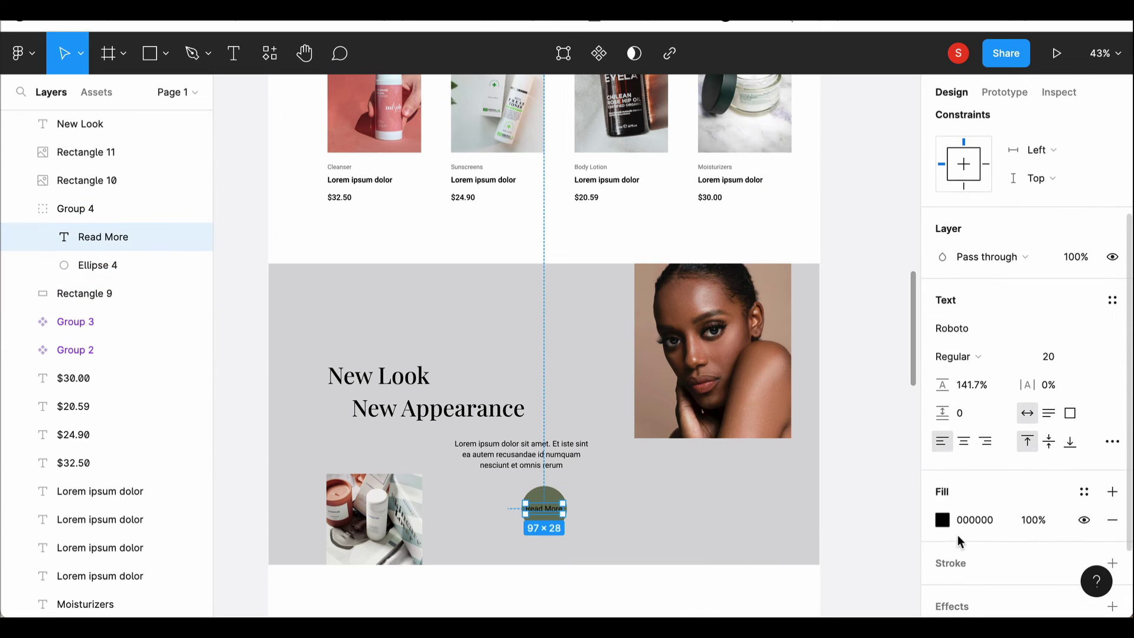
left_click(942, 520)
left_click(815, 533)
key("Escape")
Set the New Look section background (Rectangle 9) to F5F5F5 at 73% opacity.
left_click(591, 531)
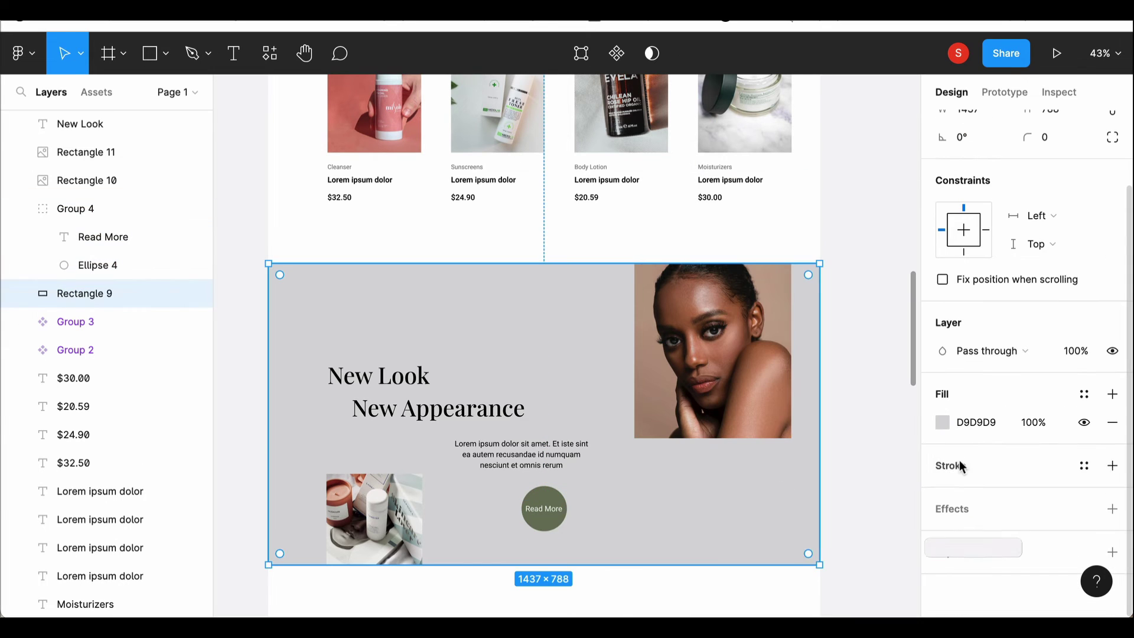
left_click(943, 422)
left_click(836, 533)
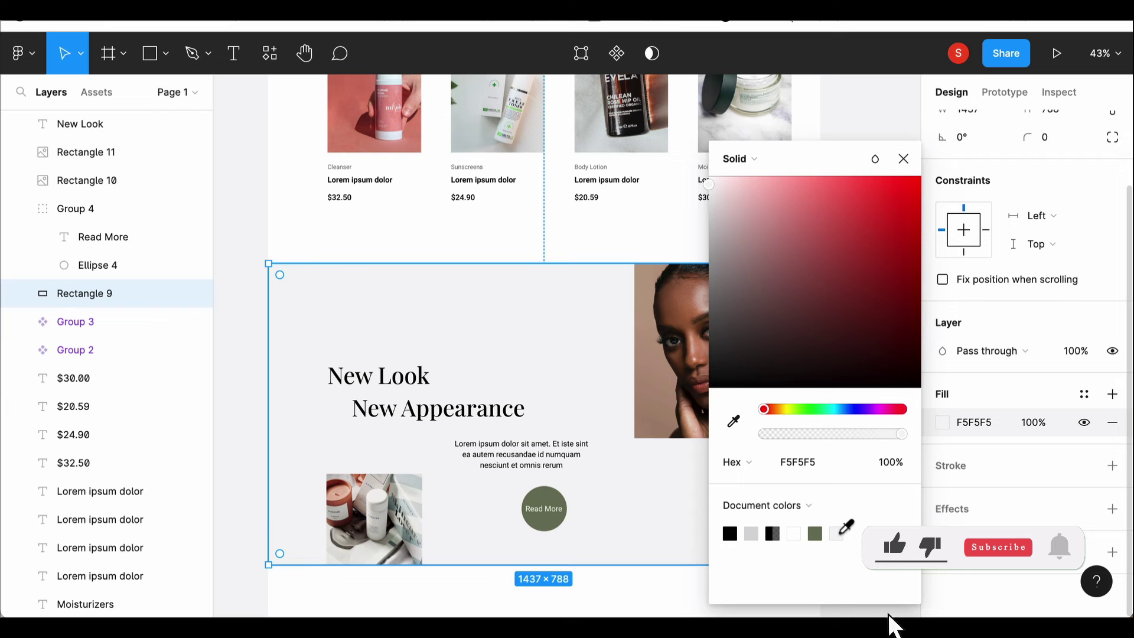
left_click(865, 434)
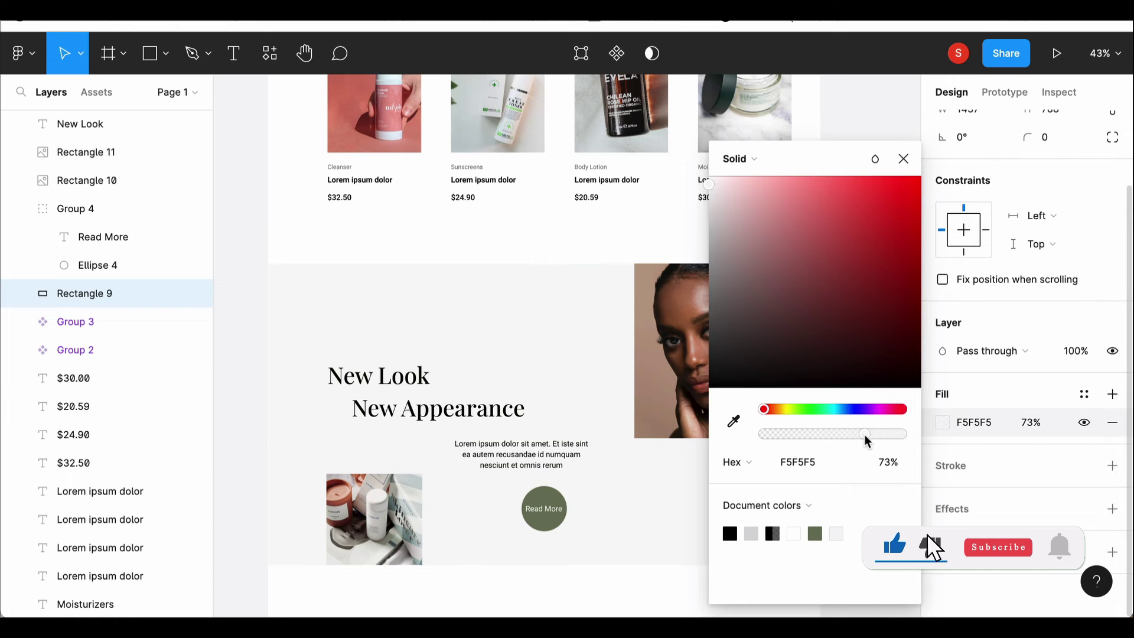
Delete the grey Testimonials background rectangle.
left_click(903, 158)
scroll(672, 478, "down", 5)
scroll(672, 478, "down", 1)
left_click(673, 476)
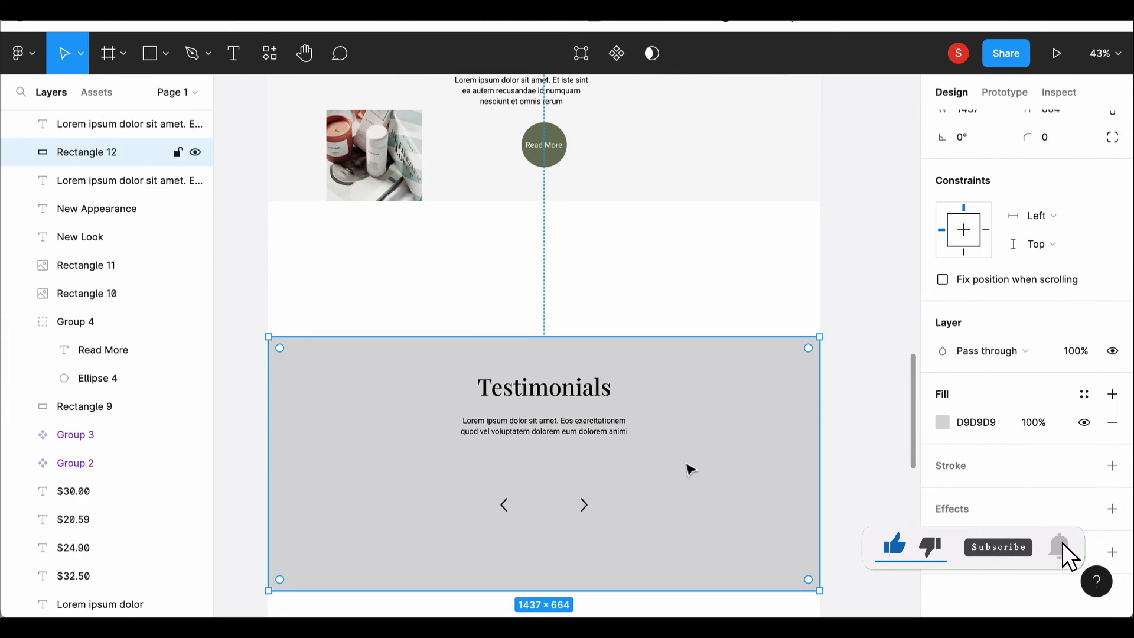
key("Delete")
Move the Testimonials heading, text, circle and arrow buttons higher up the page.
left_click(536, 509)
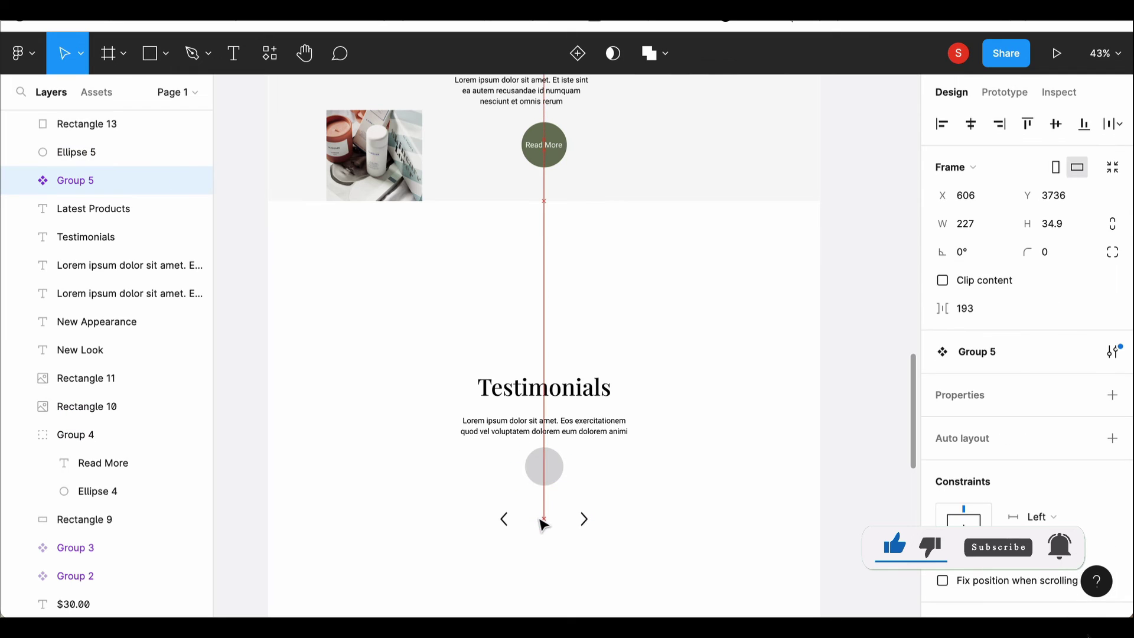
left_click_drag(435, 362, 631, 525)
mouse_move(589, 470)
left_mouse_down()
mouse_move(596, 361)
mouse_move(546, 379)
left_mouse_up()
left_click(547, 425)
left_click(544, 357)
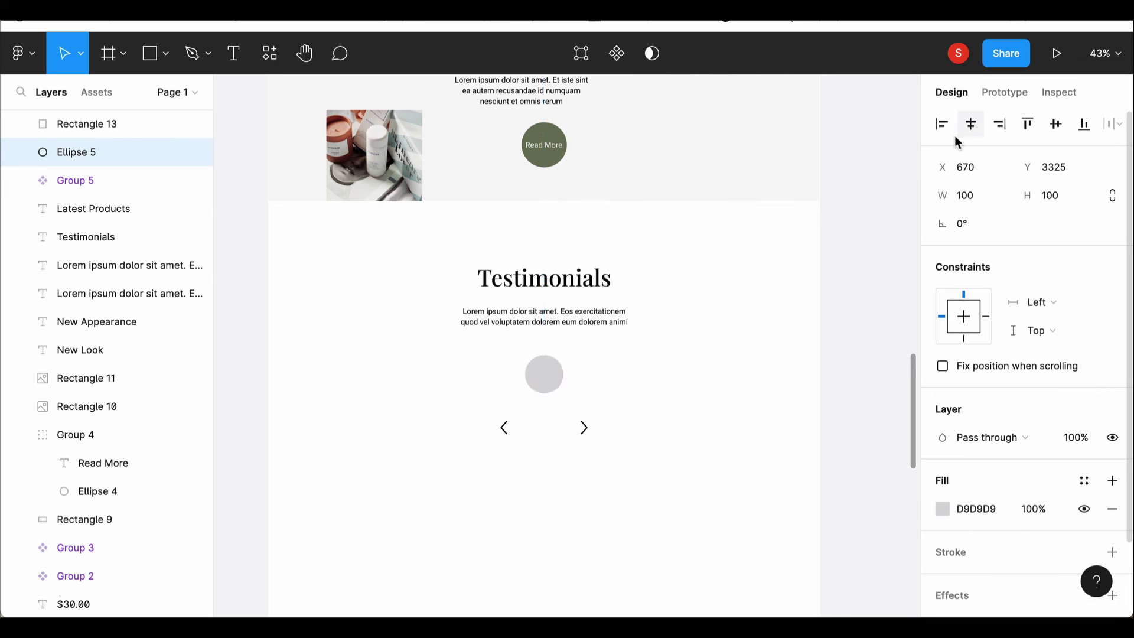
scroll(555, 304, "down", 3)
Fill the Testimonials circle with a female avatar from the Content Reel plugin.
right_click(544, 307)
mouse_move(574, 457)
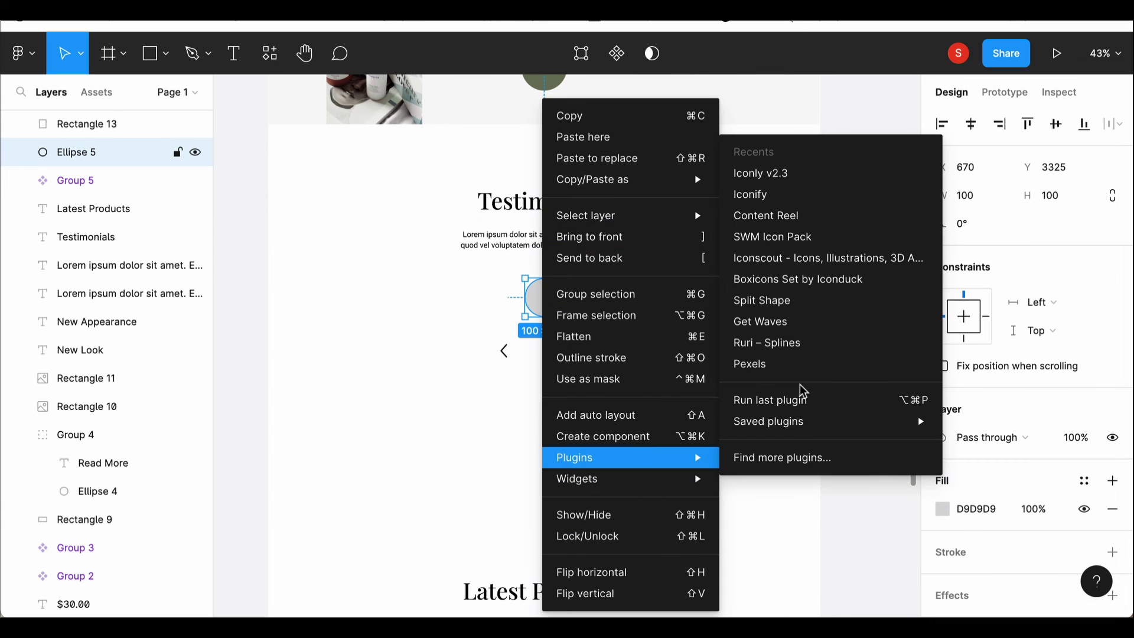
left_click(807, 224)
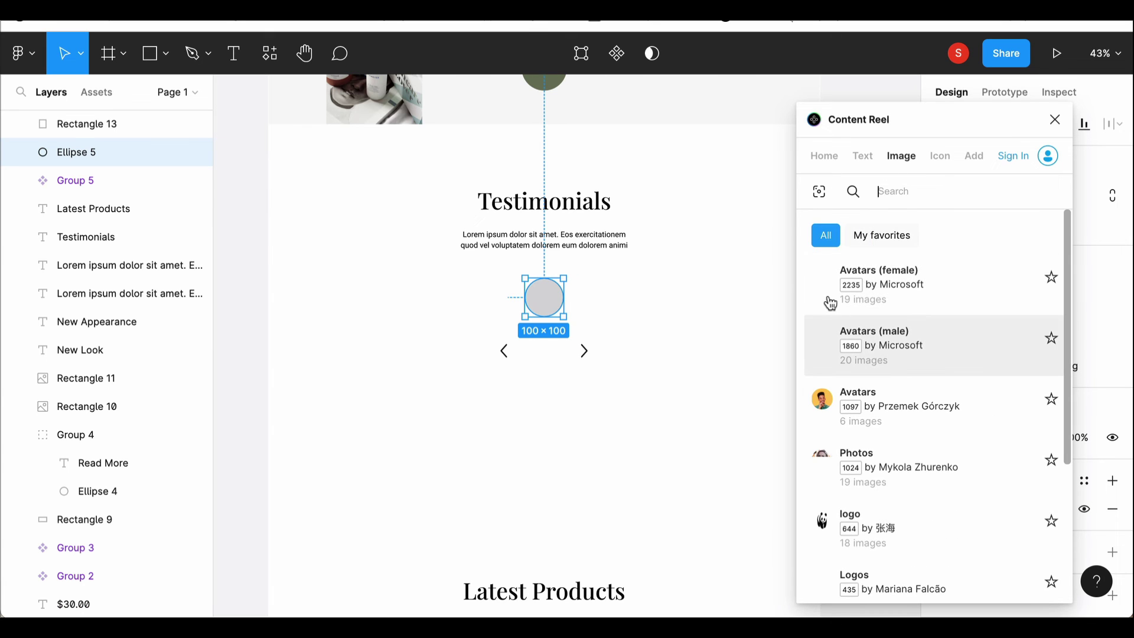
left_click(830, 304)
left_click(1031, 576)
scroll(602, 516, "down", 5)
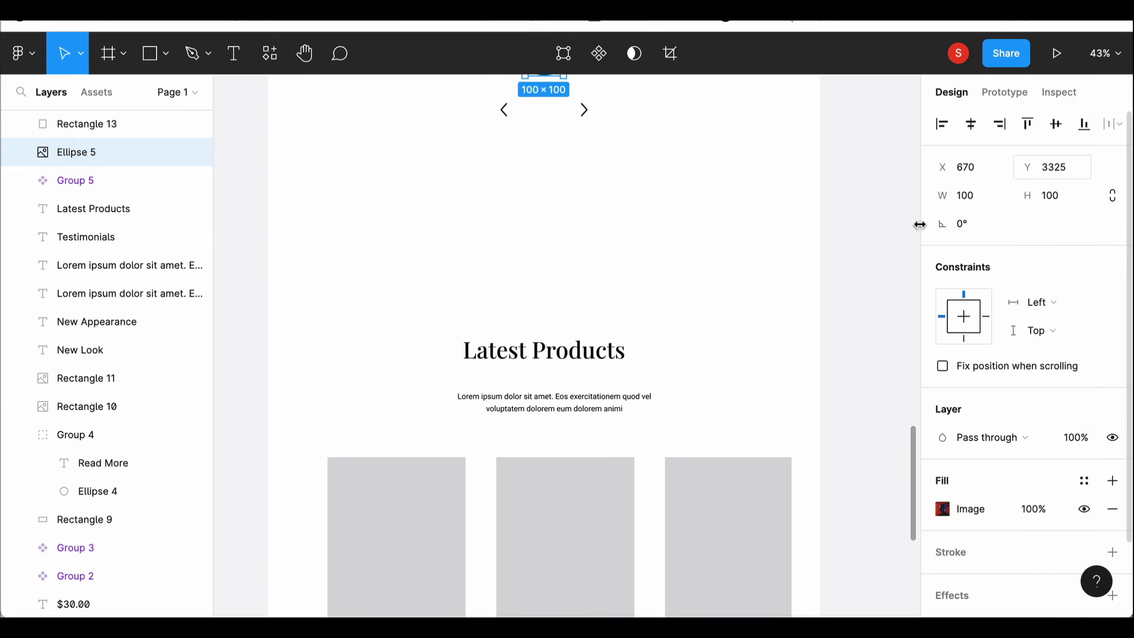
scroll(444, 467, "up", 2)
Move the Latest Products section up beneath Testimonials.
left_click_drag(282, 428, 810, 587)
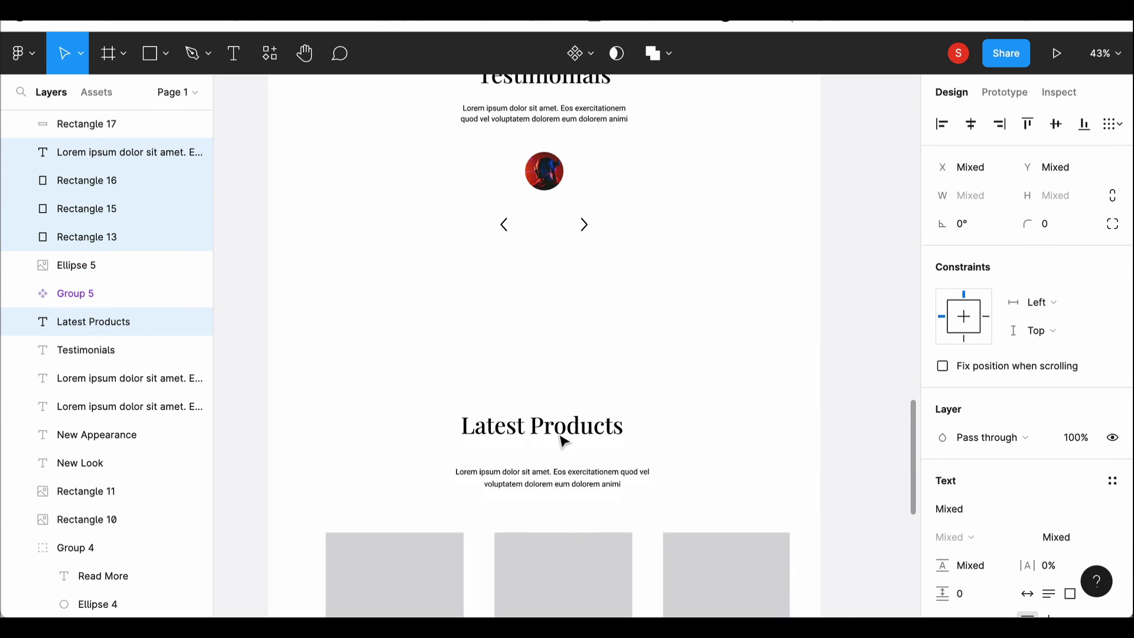
left_click_drag(563, 442, 546, 394)
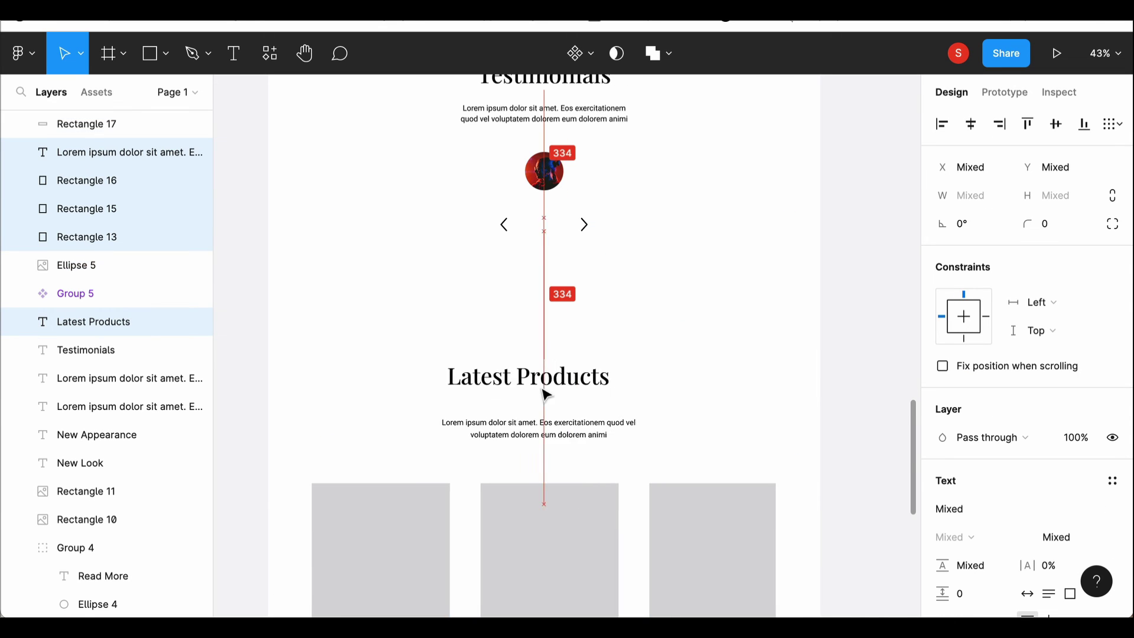
key("Escape")
scroll(558, 386, "up", 15)
scroll(561, 389, "up", 10)
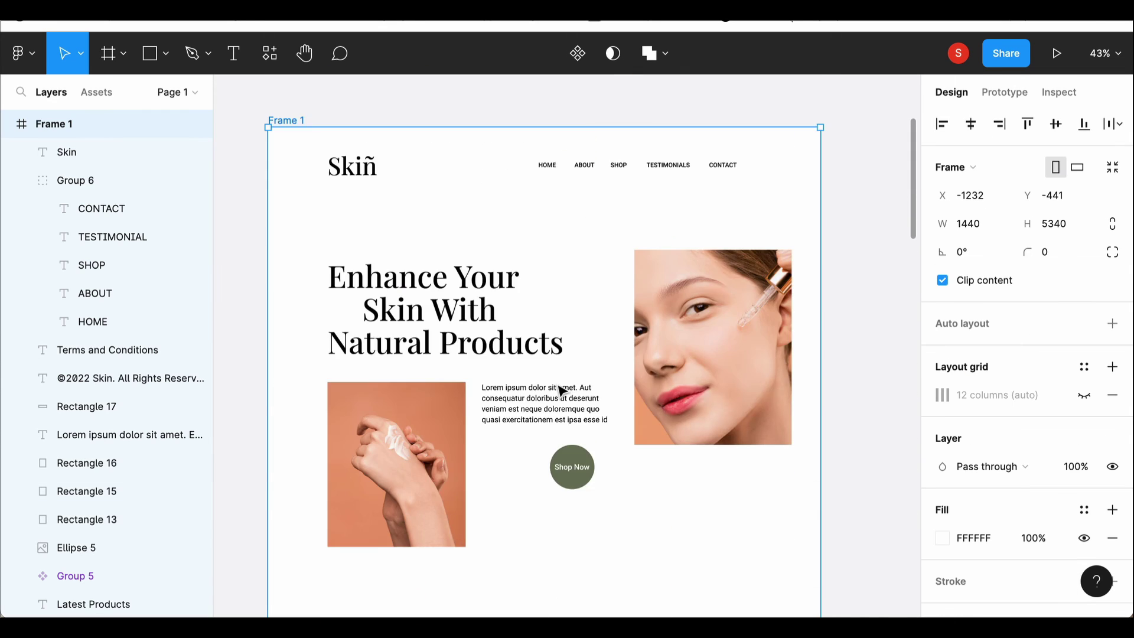
scroll(649, 372, "down", 5)
Turn the right New Arrivals arrow icon white (FFFFFF).
left_click(733, 348)
left_click(942, 423)
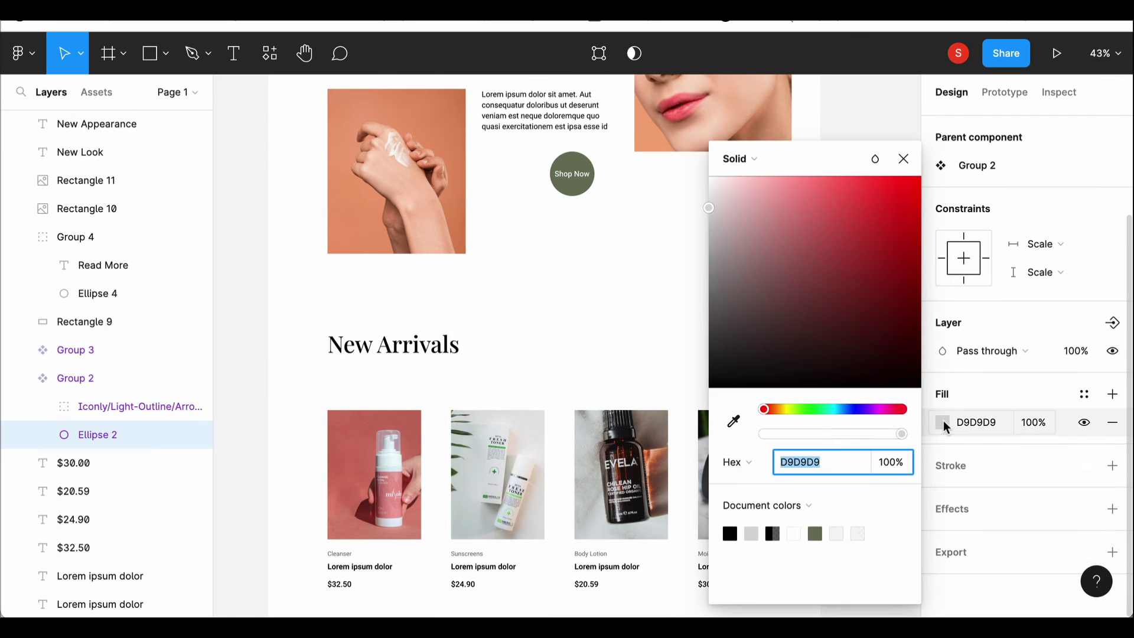
mouse_move(809, 166)
left_mouse_down()
mouse_move(961, 147)
mouse_move(977, 194)
left_mouse_up()
left_click(135, 406)
left_click(943, 489)
left_click(879, 552)
left_click(840, 287)
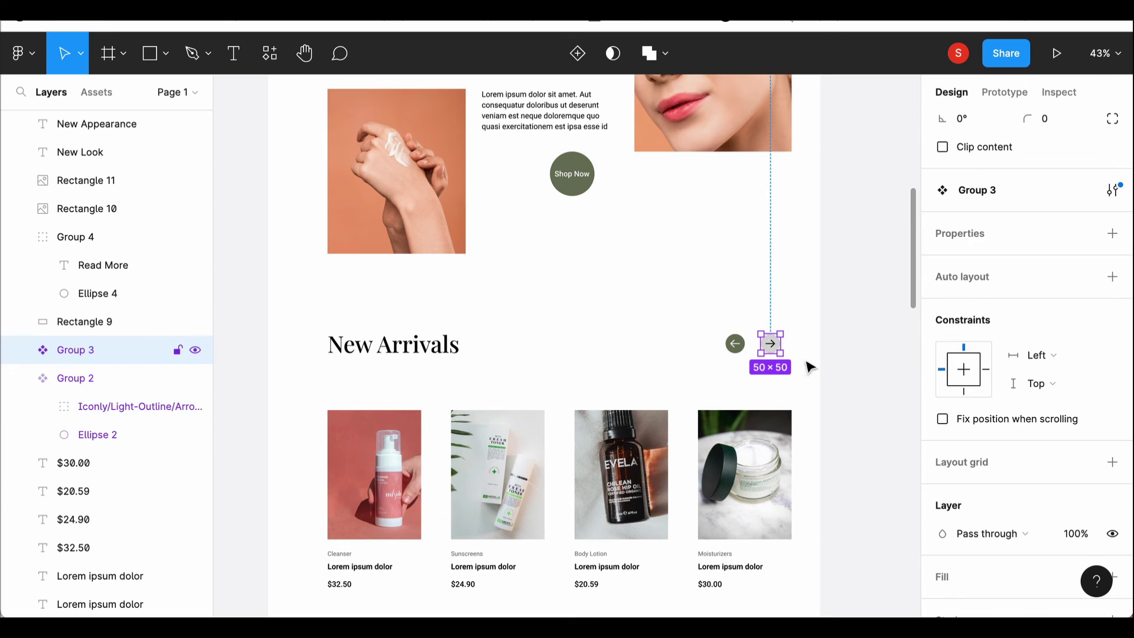
Confirm the white arrow and fill its circle with the same olive green swatch.
left_click(941, 437)
left_click(785, 531)
left_click(937, 406)
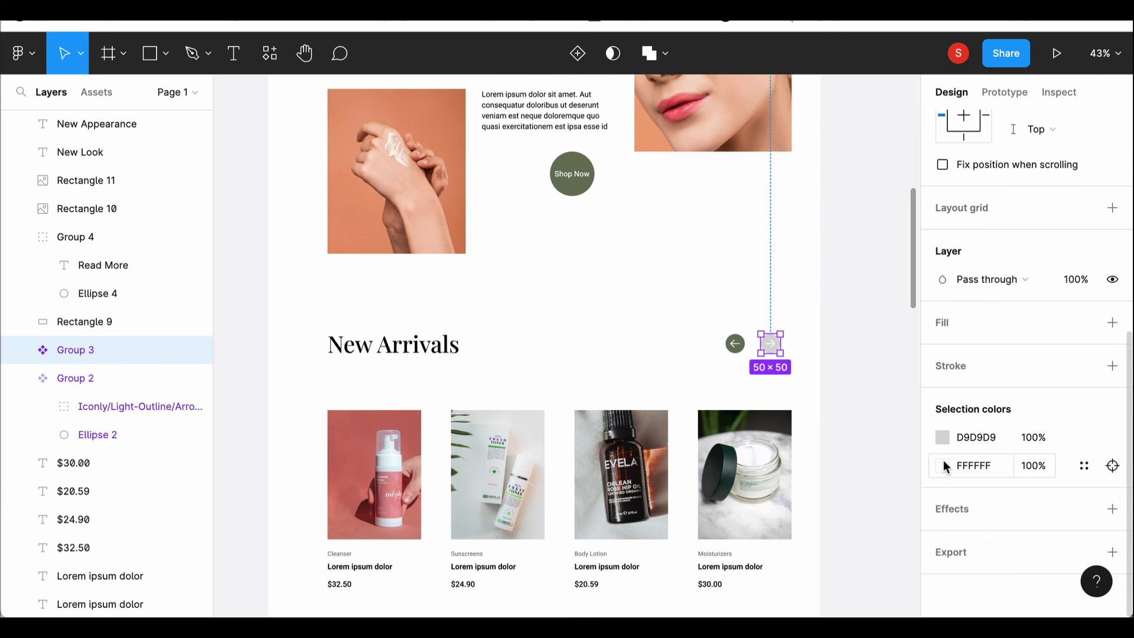
left_click(942, 437)
left_click(805, 534)
left_click(848, 436)
Place product photos in the empty middle and right Latest Products frames.
key("Escape")
scroll(723, 516, "down", 2)
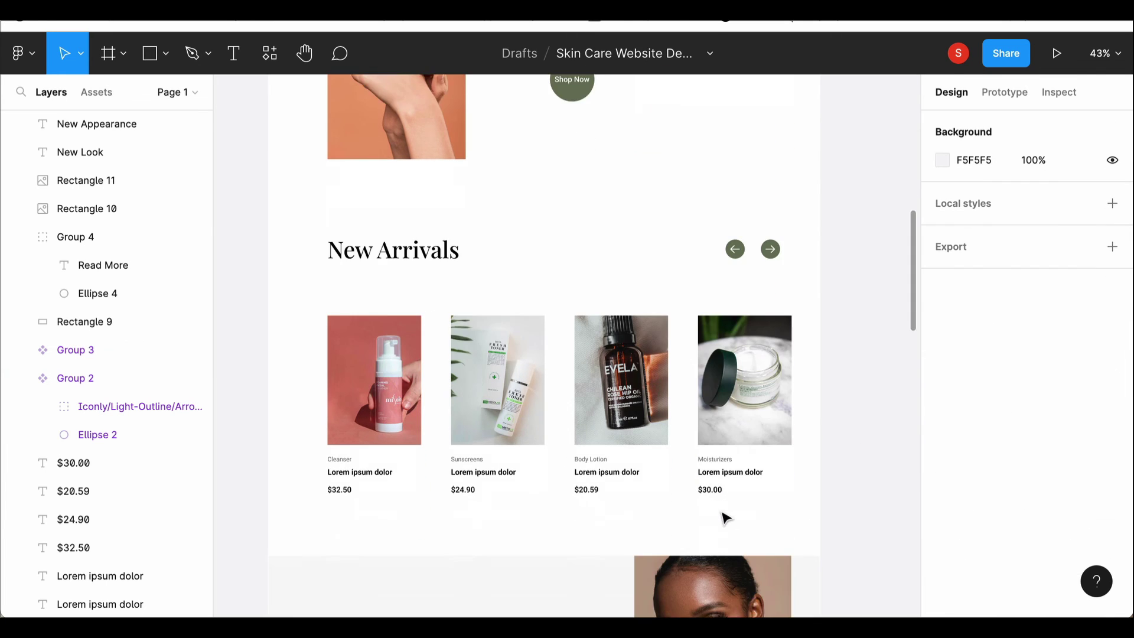
scroll(728, 518, "down", 5)
scroll(727, 519, "down", 6)
scroll(550, 405, "down", 1)
left_click(546, 390)
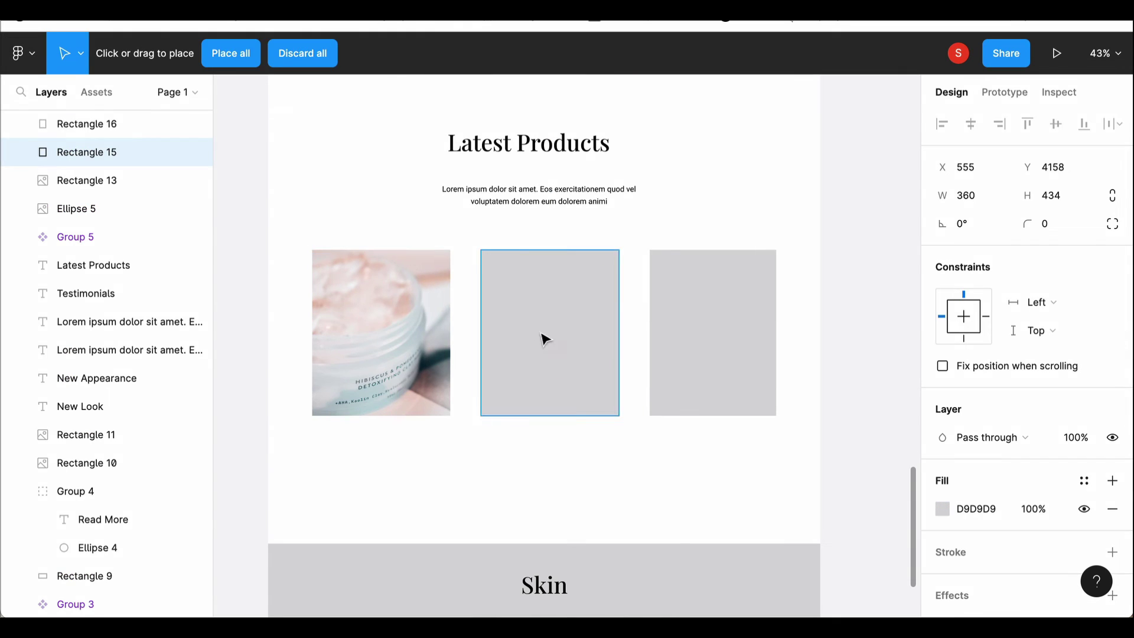
left_click(540, 328)
left_click(750, 471)
scroll(650, 490, "down", 5)
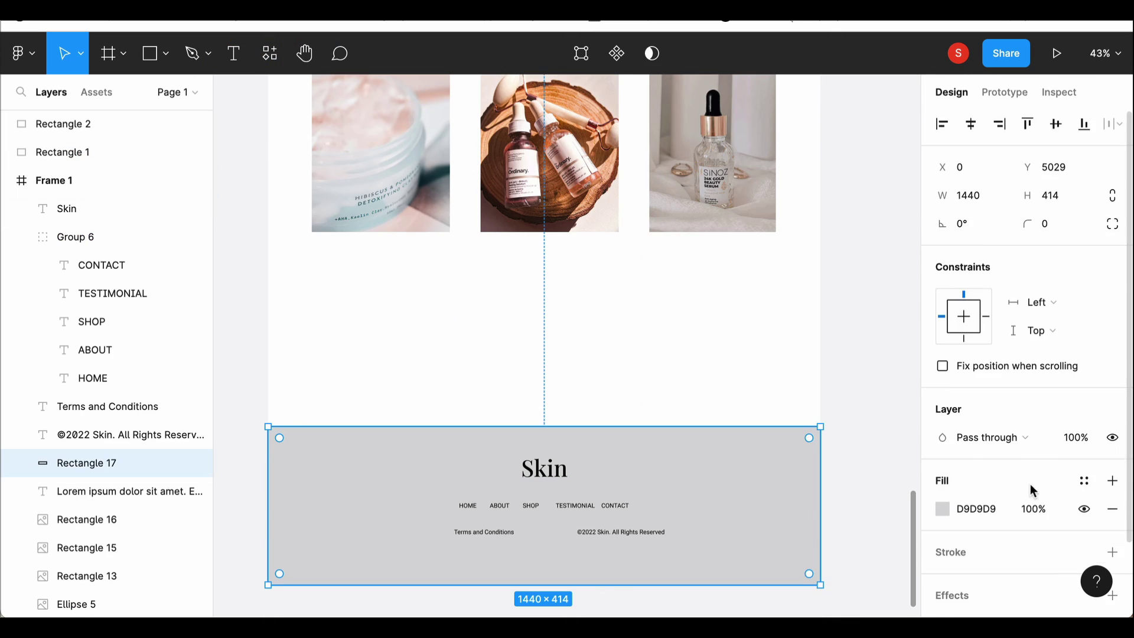
Set the footer background (Rectangle 17) fill to black 000000.
left_click(942, 422)
left_click(730, 533)
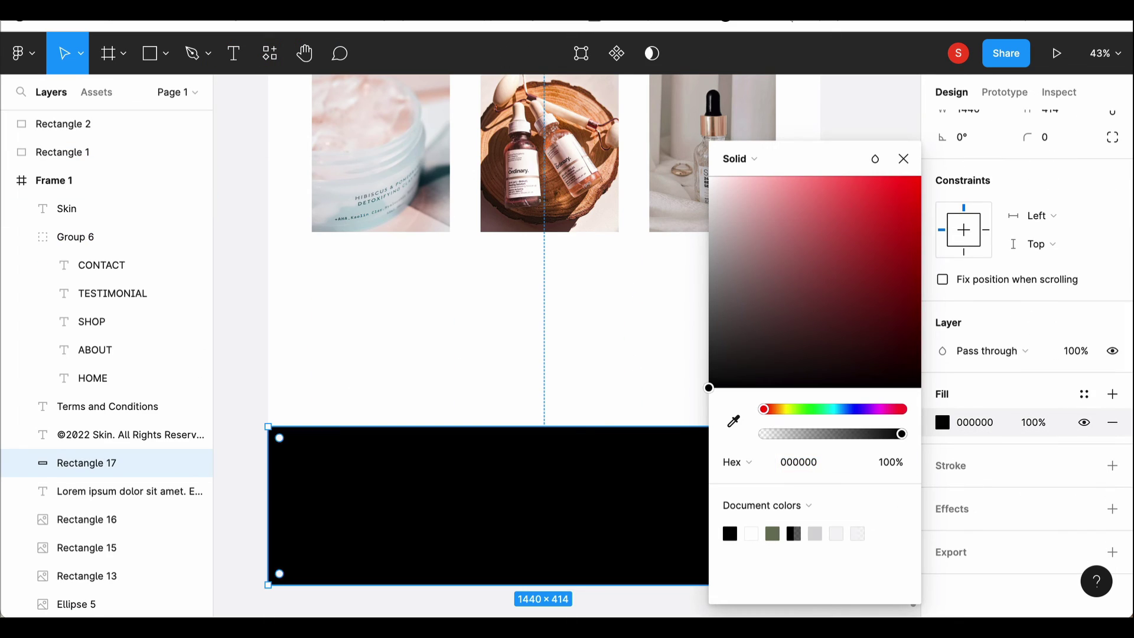
left_click(903, 159)
Make all footer text, from Skin to the copyright line, white FFFFFF.
left_click(67, 209)
left_click(99, 442, "shift")
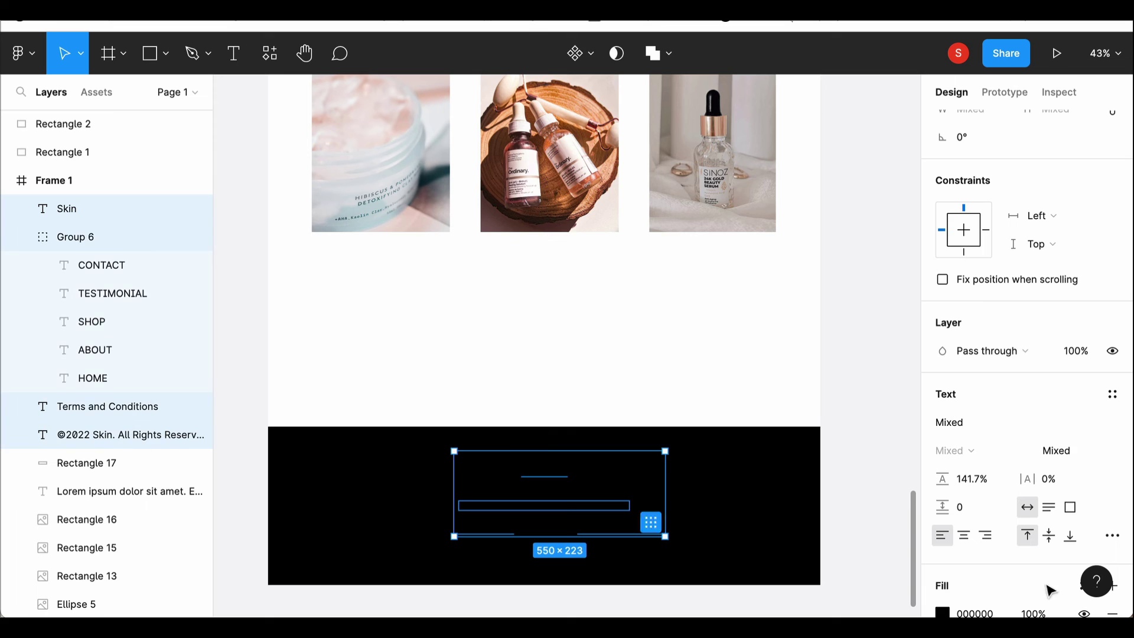
scroll(1004, 602, "down", 4)
left_click(942, 350)
left_click(759, 530)
left_click(592, 484)
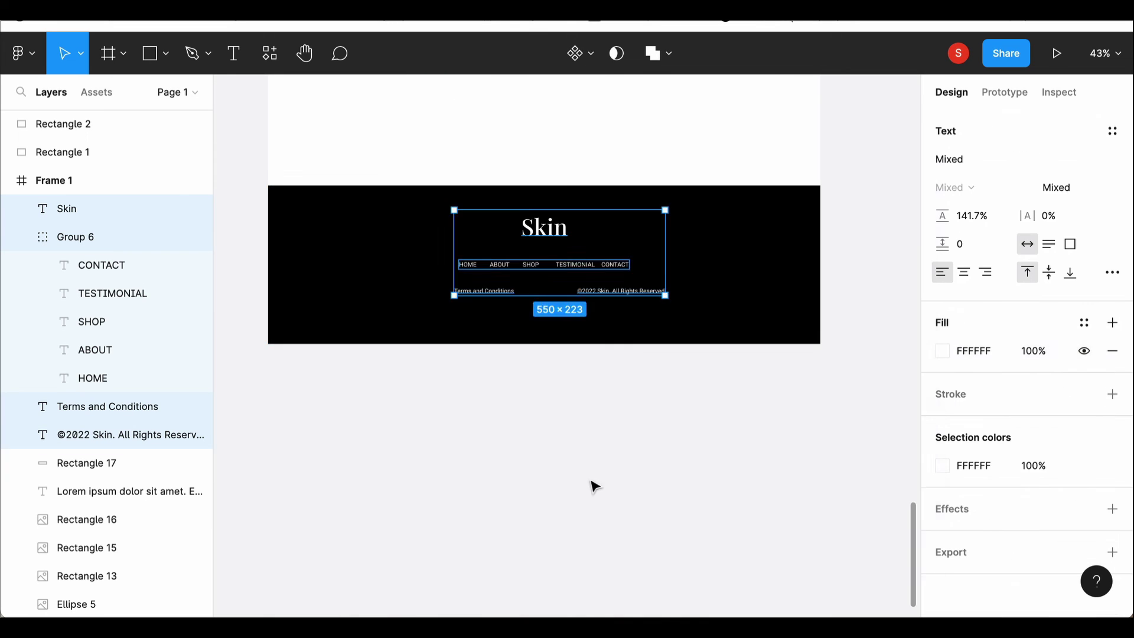
scroll(592, 484, "up", 6)
scroll(596, 484, "up", 8)
scroll(595, 485, "up", 5)
scroll(595, 484, "up", 4)
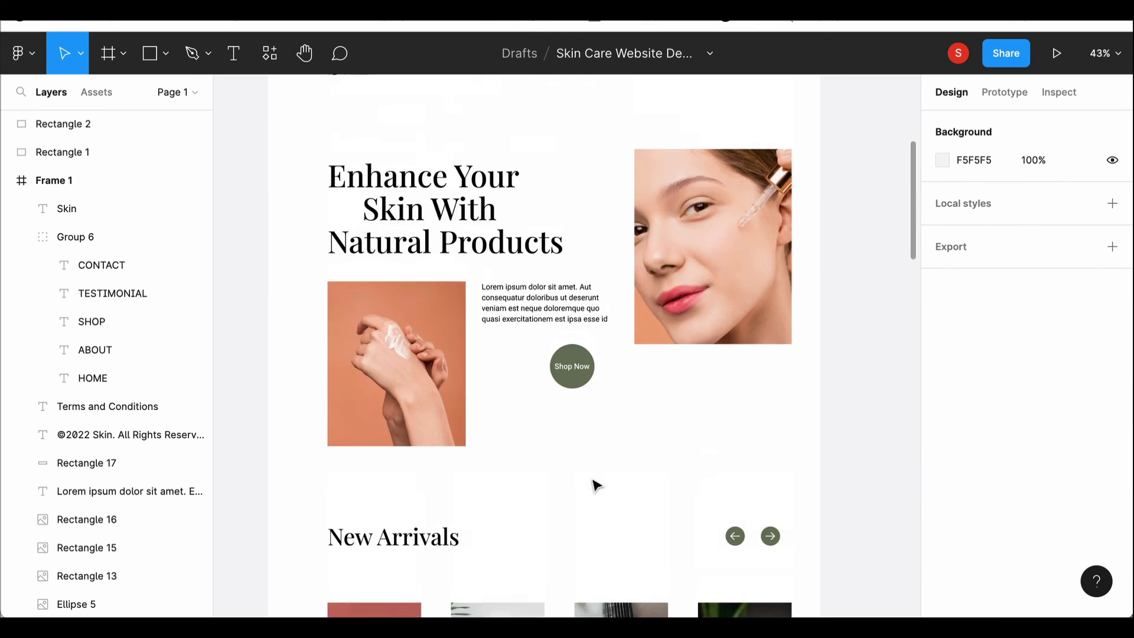
scroll(595, 485, "up", 2)
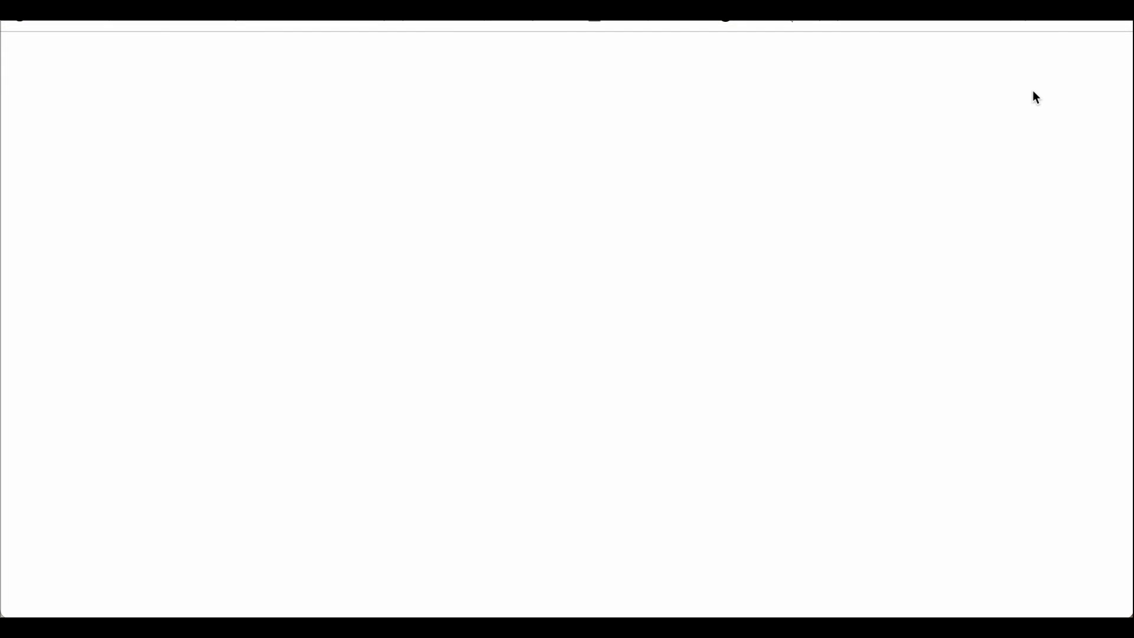
Scroll the presented Skiñ page past Testimonials and Latest Products down to the black footer.
scroll(708, 345, "down", 2)
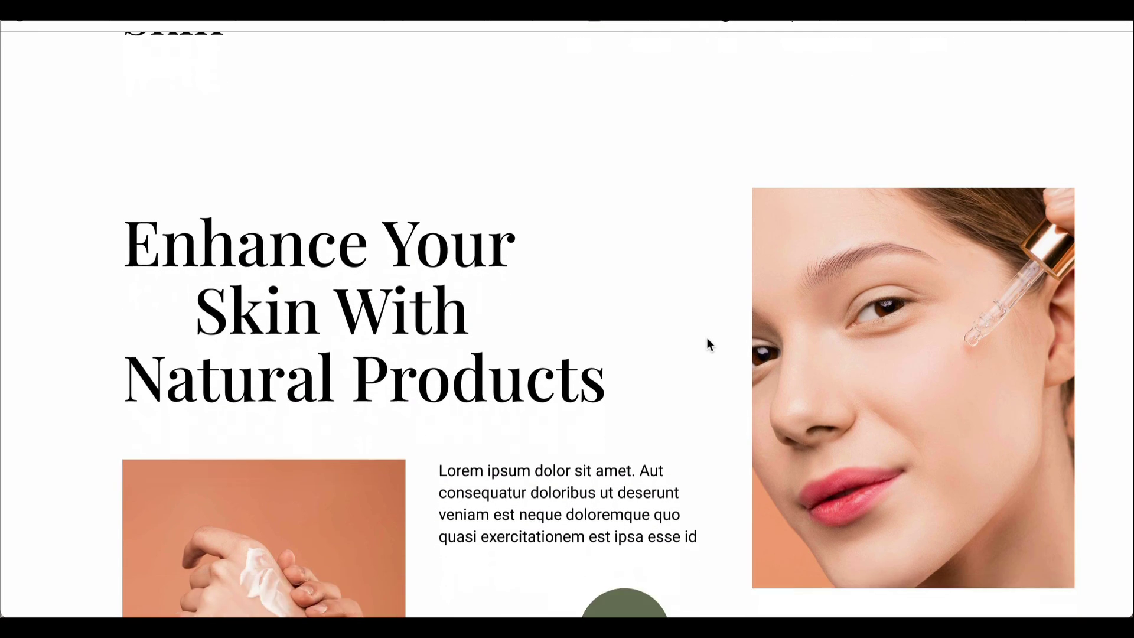
scroll(707, 345, "down", 2)
scroll(707, 339, "down", 2)
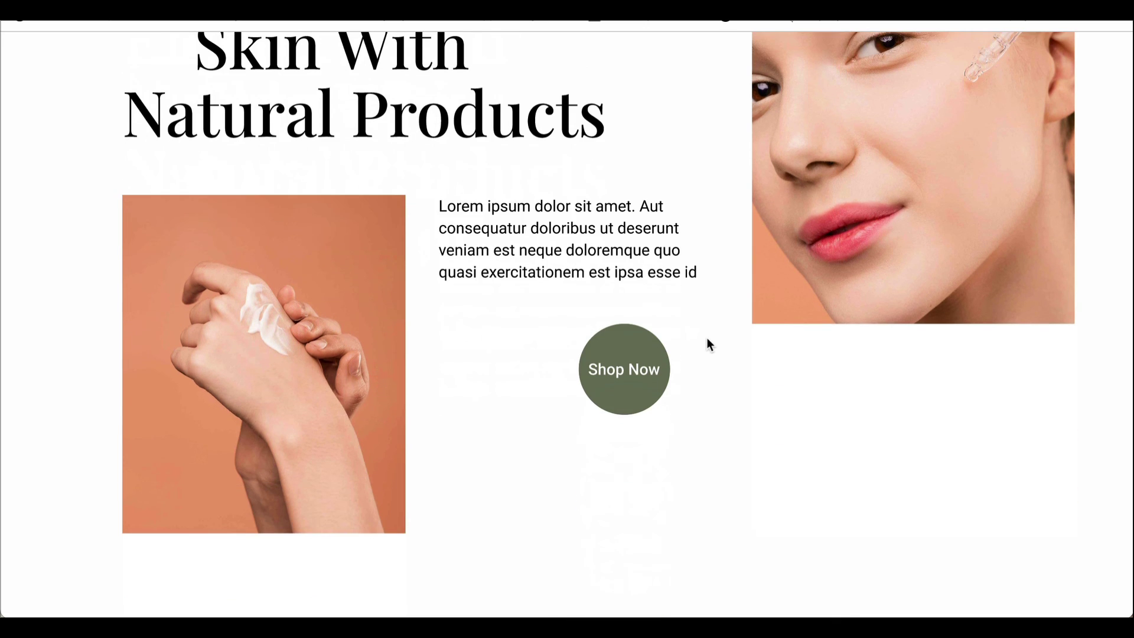
scroll(707, 339, "down", 3)
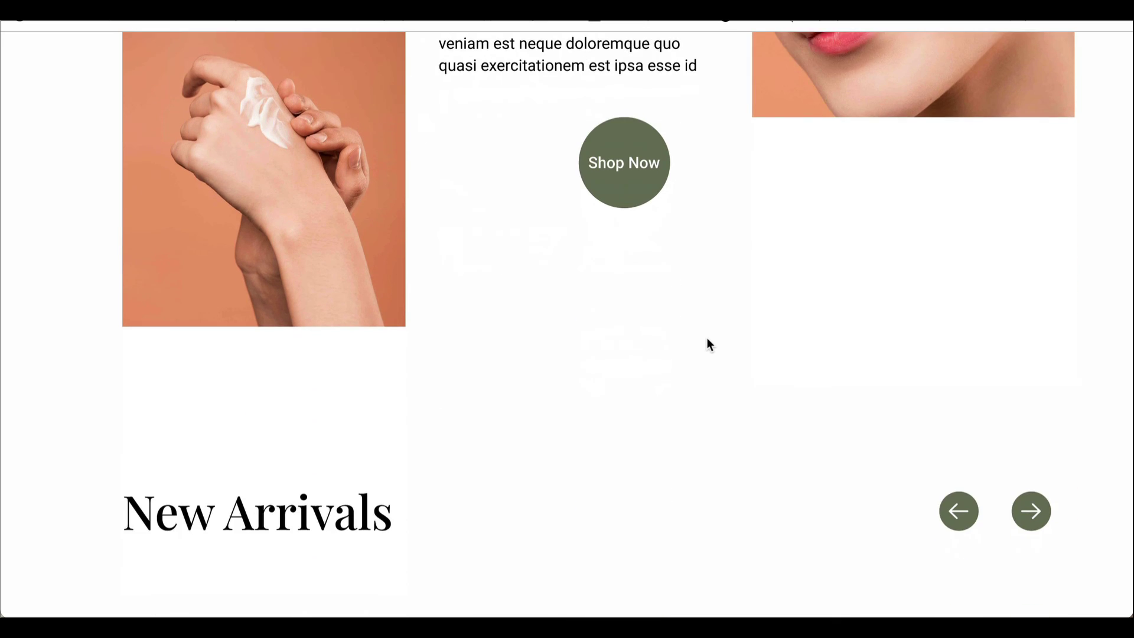
scroll(709, 344, "down", 1)
scroll(710, 345, "down", 2)
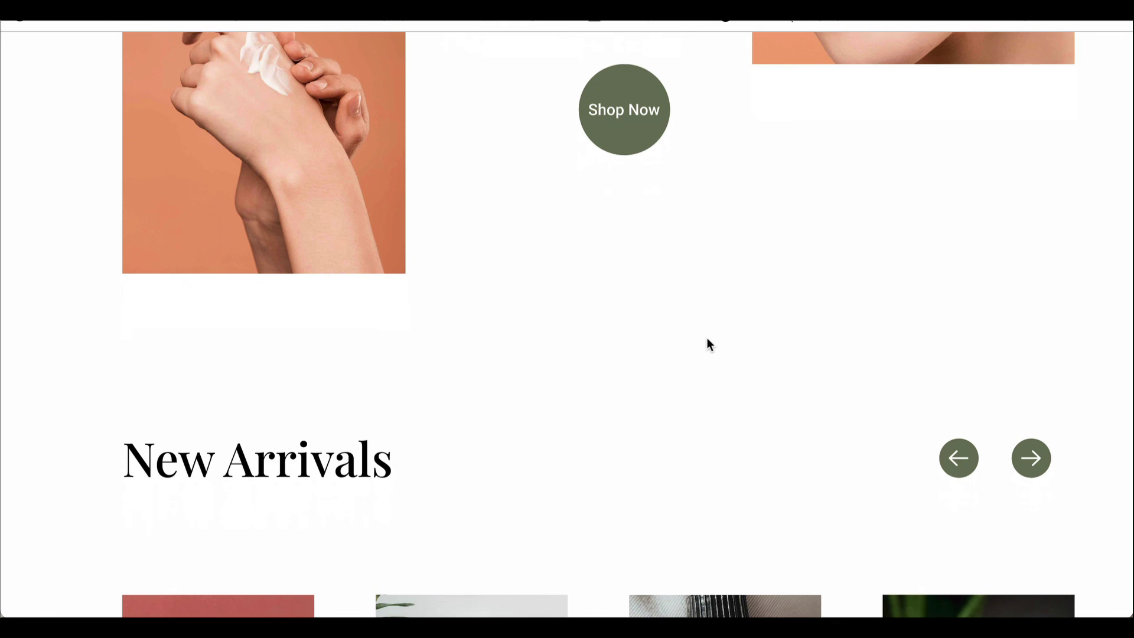
scroll(710, 344, "down", 1)
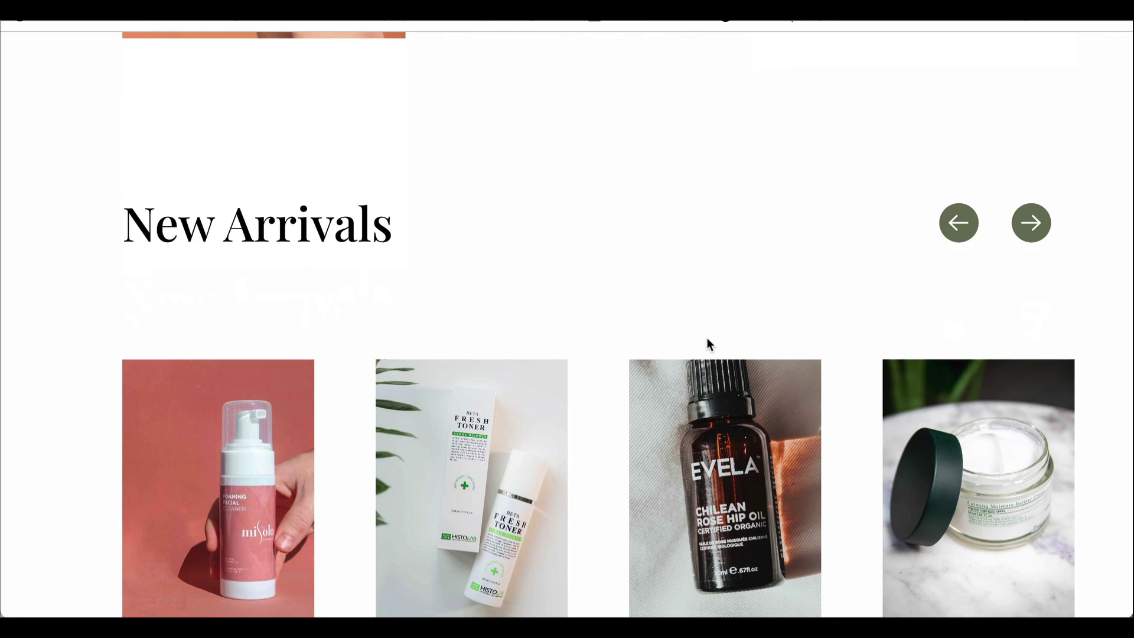
scroll(708, 340, "down", 2)
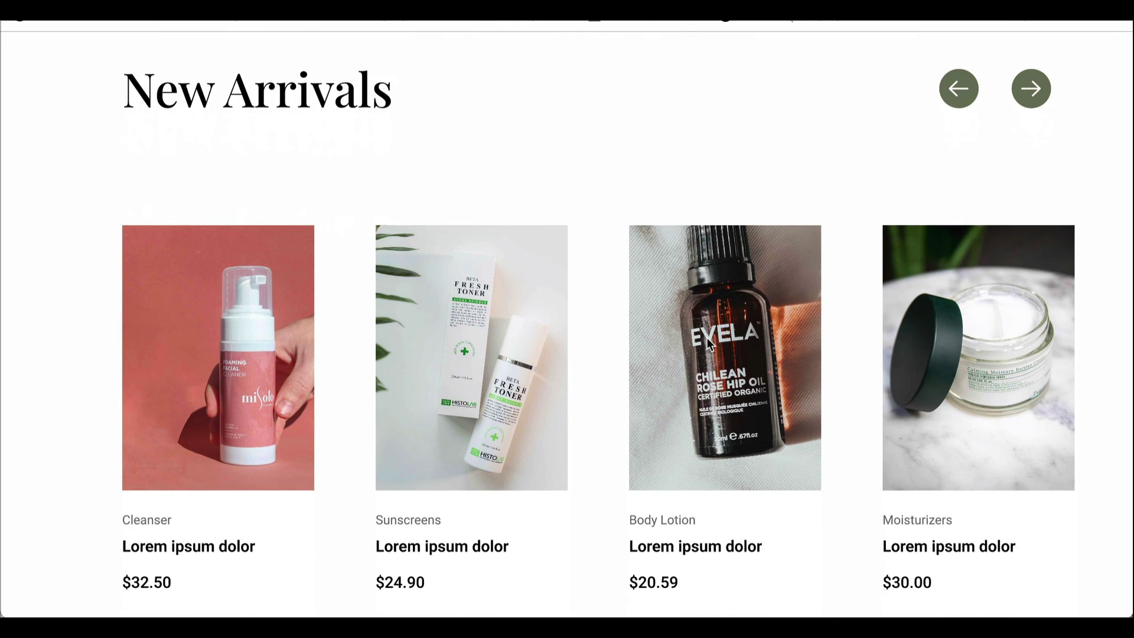
scroll(707, 341, "down", 1)
scroll(708, 341, "down", 3)
scroll(707, 341, "down", 1)
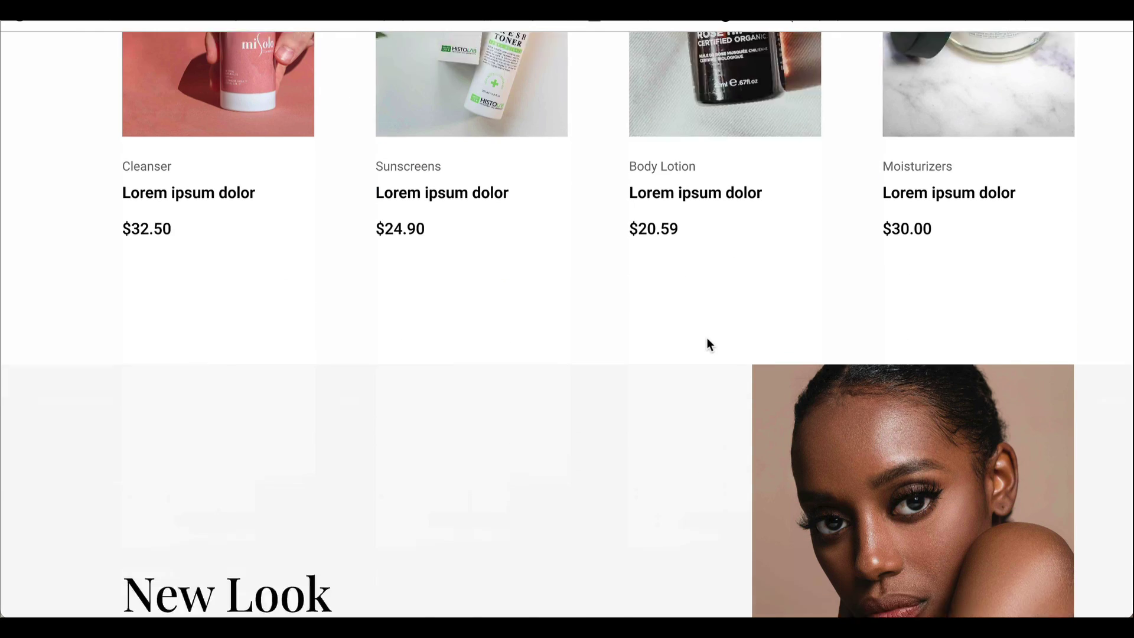
scroll(707, 341, "down", 2)
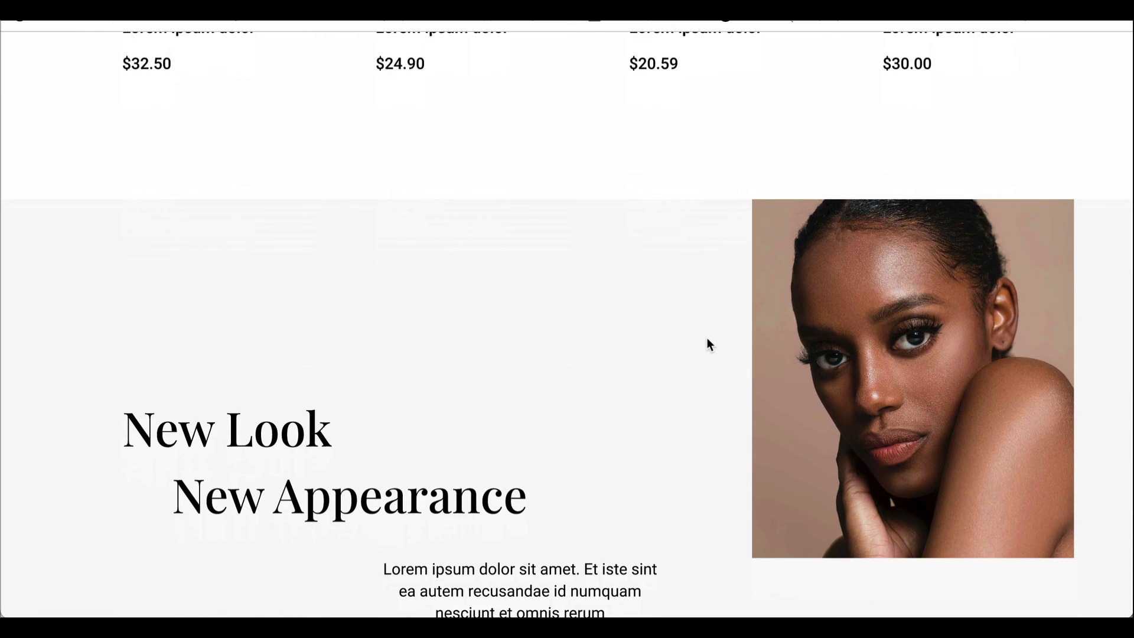
scroll(707, 341, "down", 1)
scroll(708, 341, "down", 2)
scroll(707, 341, "down", 1)
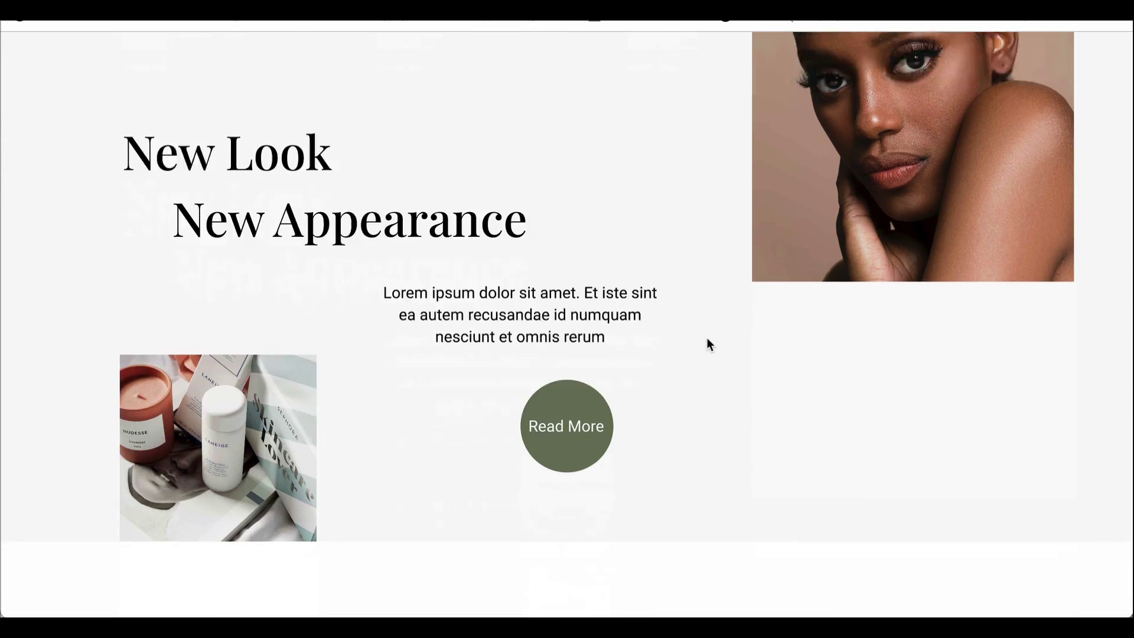
scroll(708, 341, "down", 2)
scroll(707, 340, "down", 1)
scroll(708, 344, "down", 3)
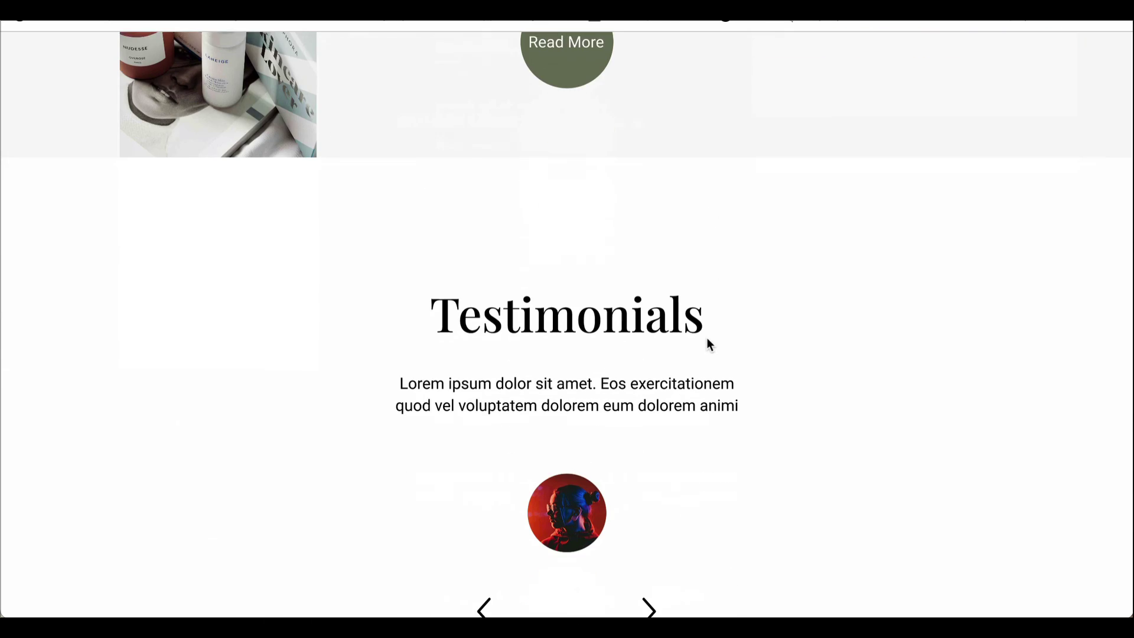
scroll(708, 345, "down", 1)
scroll(708, 340, "down", 1)
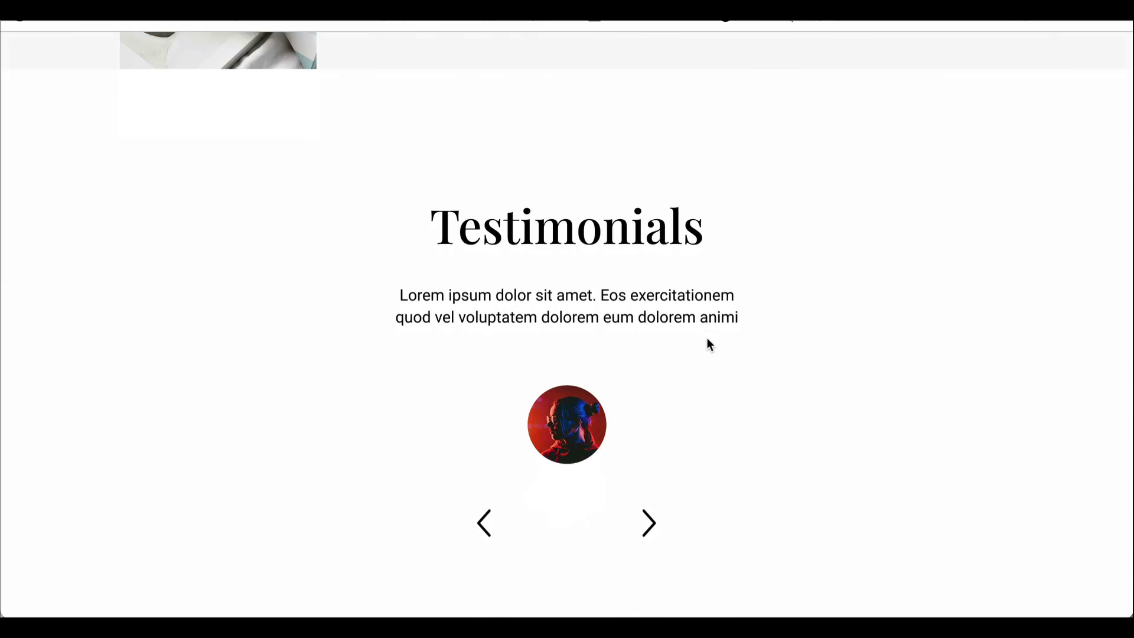
scroll(708, 340, "down", 2)
scroll(708, 344, "down", 1)
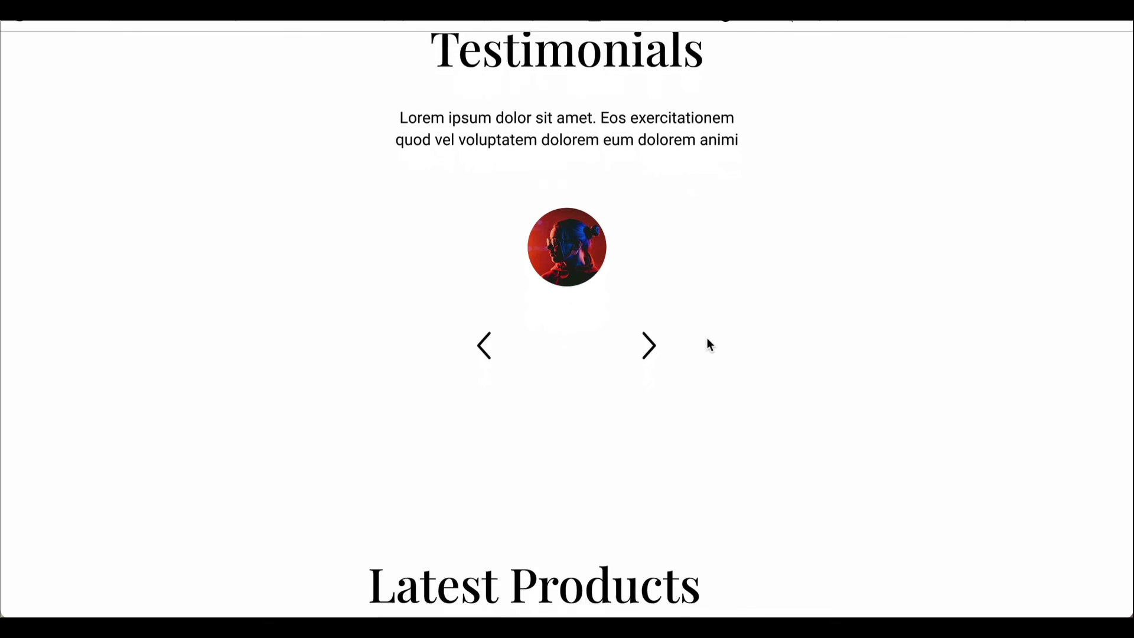
scroll(708, 343, "down", 1)
scroll(708, 343, "down", 2)
scroll(708, 344, "down", 2)
scroll(708, 345, "down", 1)
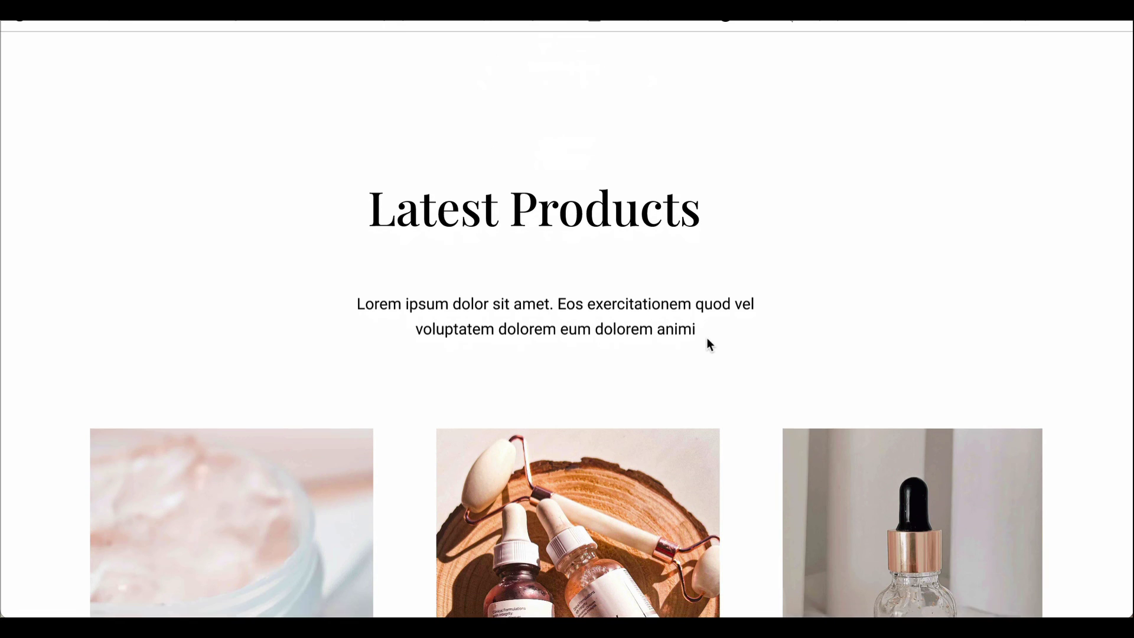
scroll(708, 345, "down", 1)
scroll(709, 344, "down", 1)
scroll(708, 344, "down", 2)
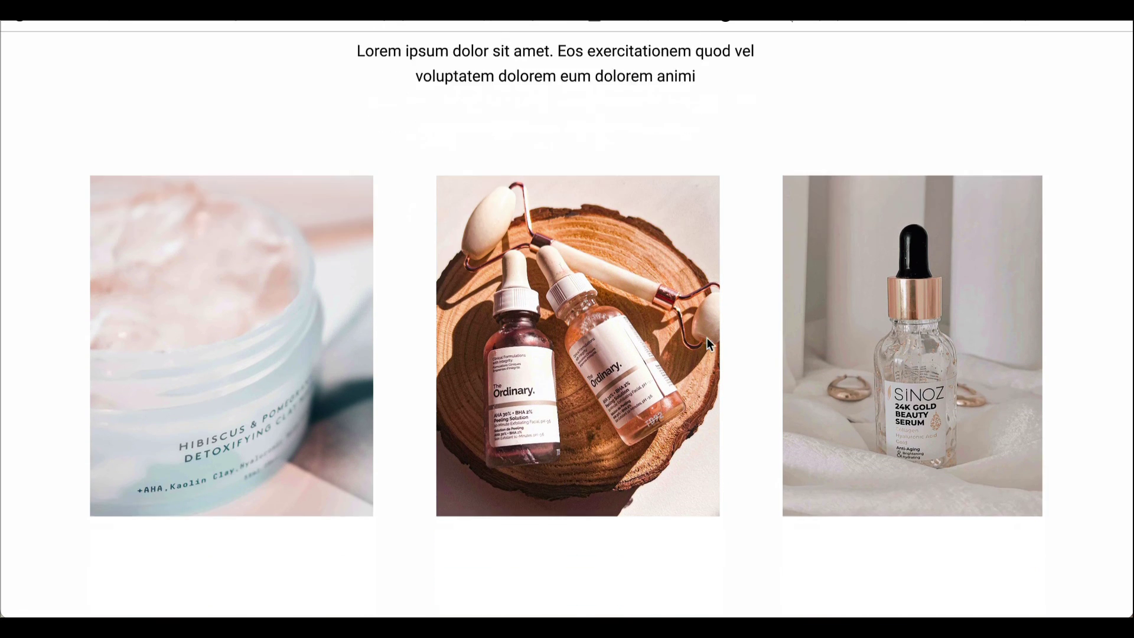
scroll(709, 344, "down", 2)
scroll(709, 344, "down", 2)
scroll(708, 344, "down", 1)
scroll(707, 338, "down", 2)
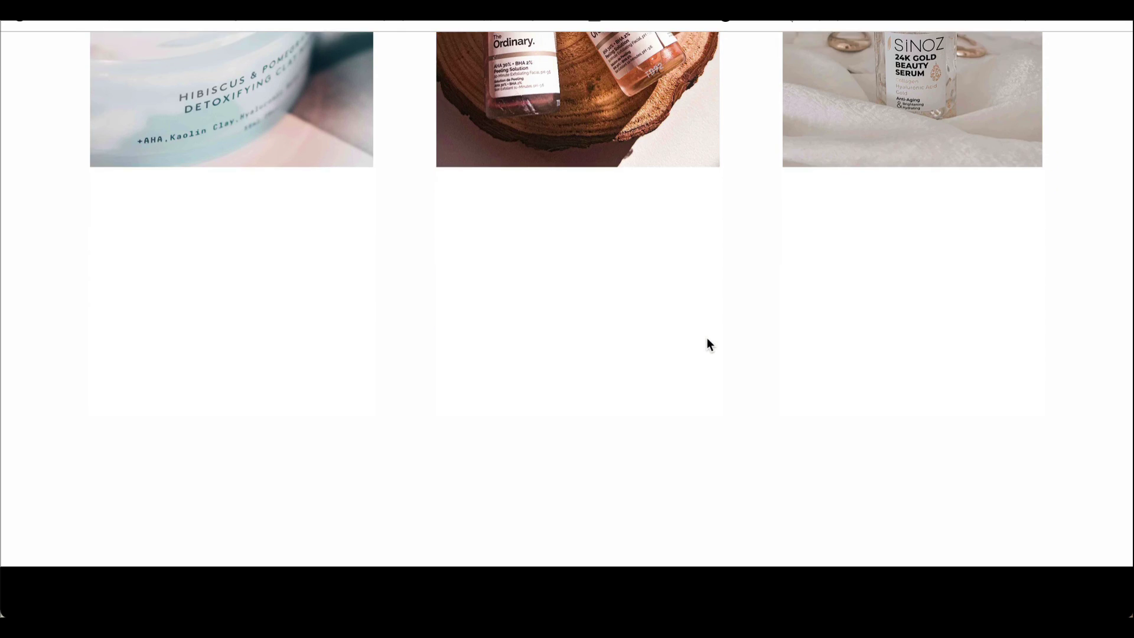
scroll(706, 339, "down", 3)
scroll(707, 339, "down", 1)
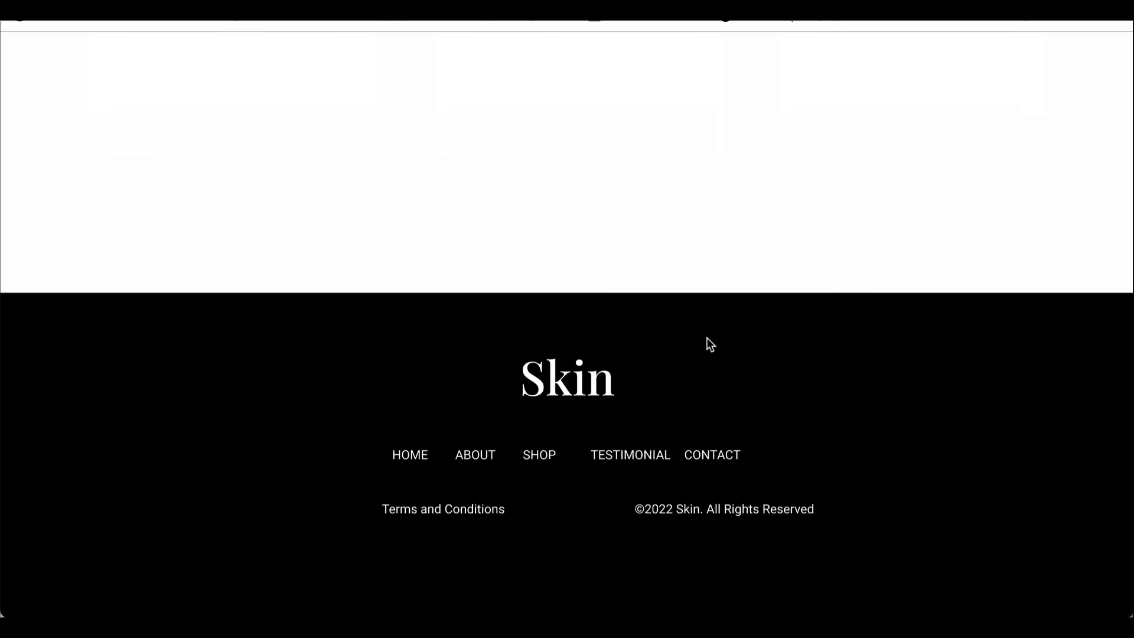